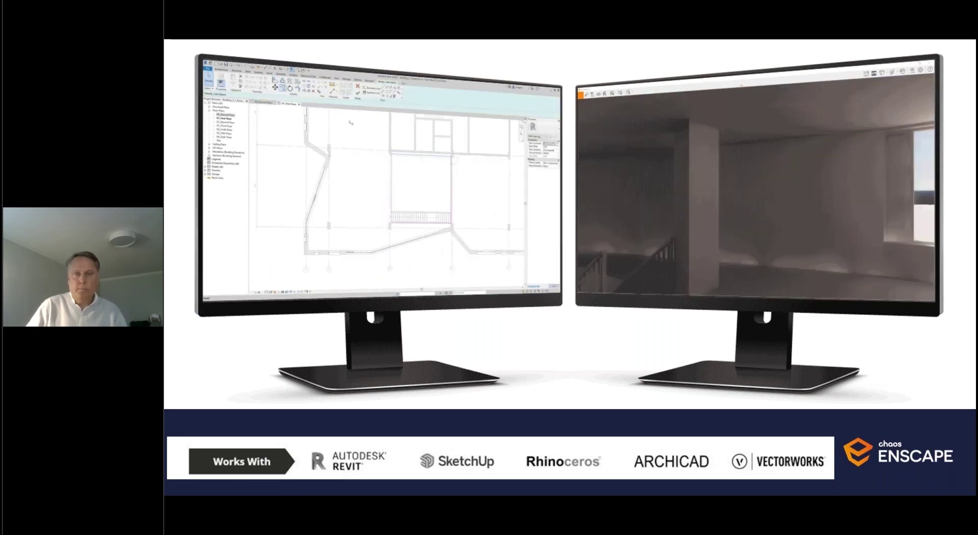
Step: Advance the slide deck past the Enscape promo slide to the live demo screen
key("Right")
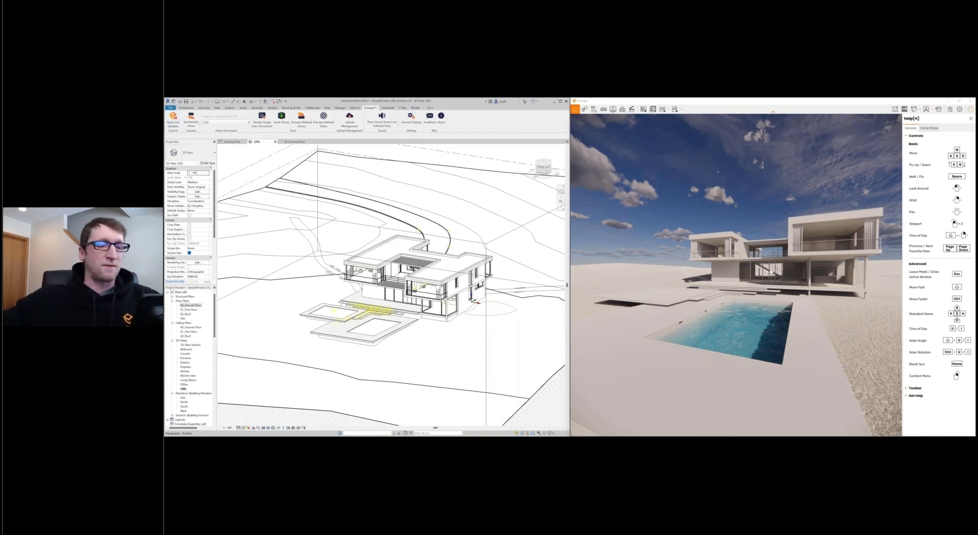
Step: Fly the Enscape camera from beside the pool into the living room, facing the staircase
key("w")
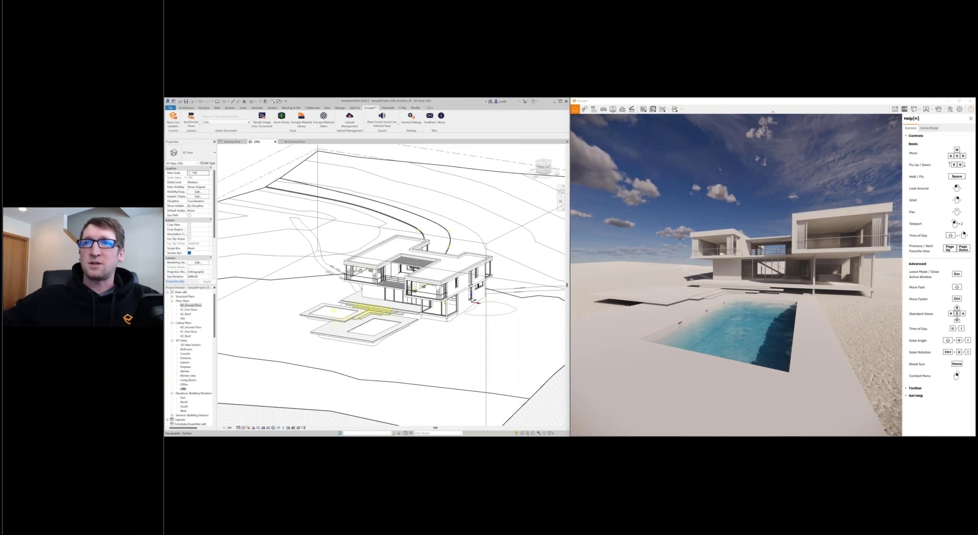
key("w")
left_click_drag(764, 287, 777, 287)
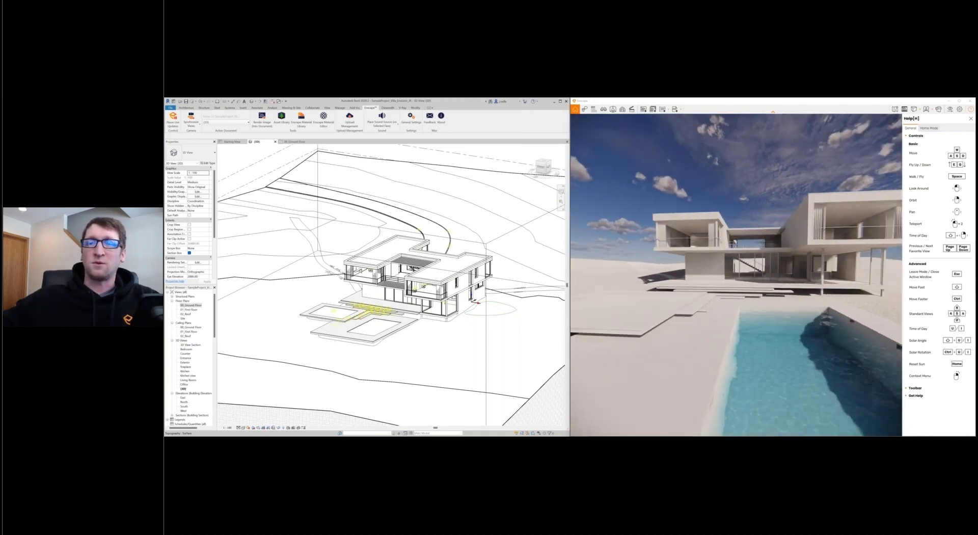
key("s")
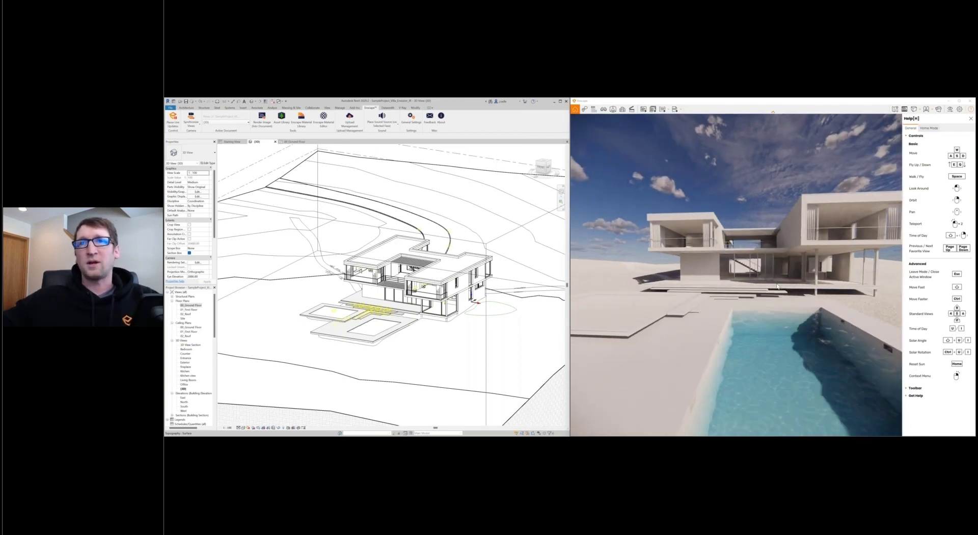
left_click_drag(778, 287, 805, 283)
key("a")
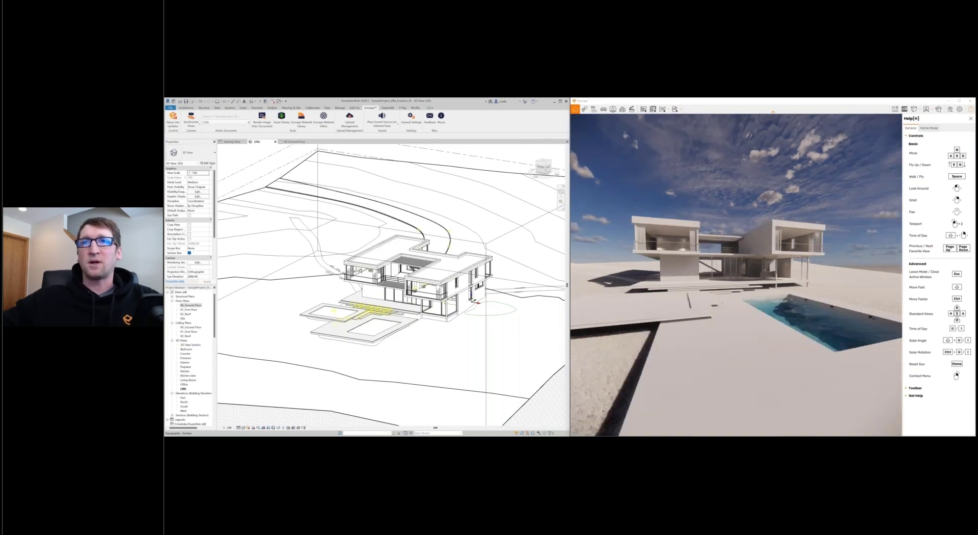
key("w")
key("w")
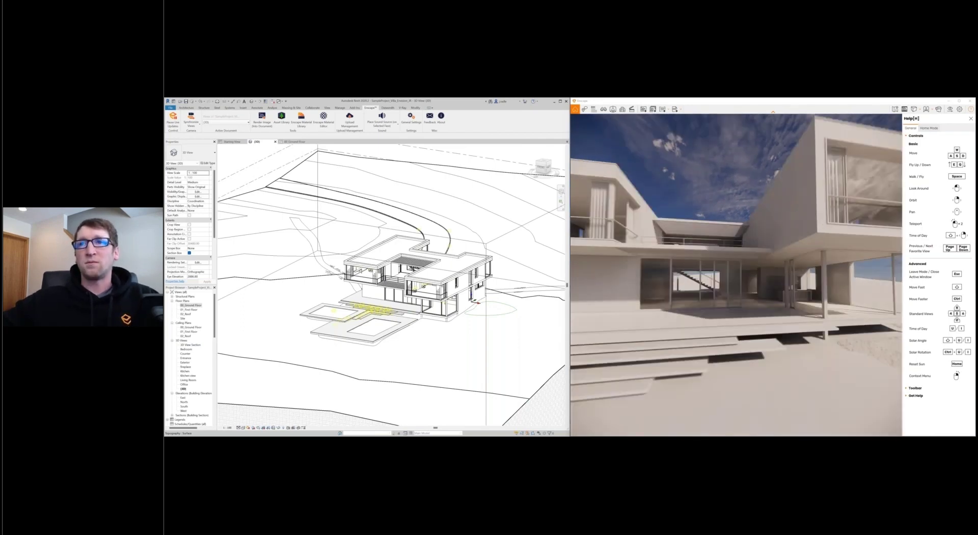
key("w")
left_click_drag(777, 287, 698, 287)
key("s")
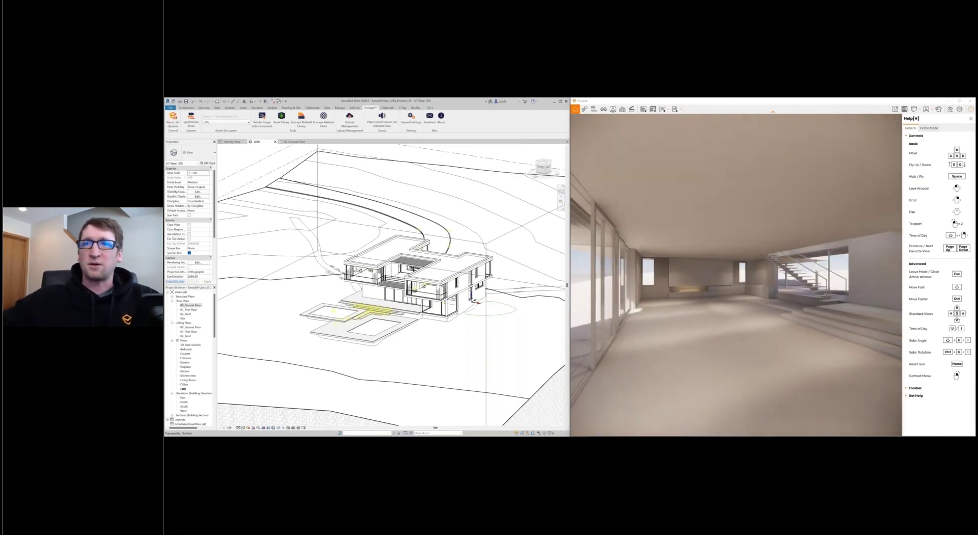
key("w")
left_click_drag(726, 297, 772, 299)
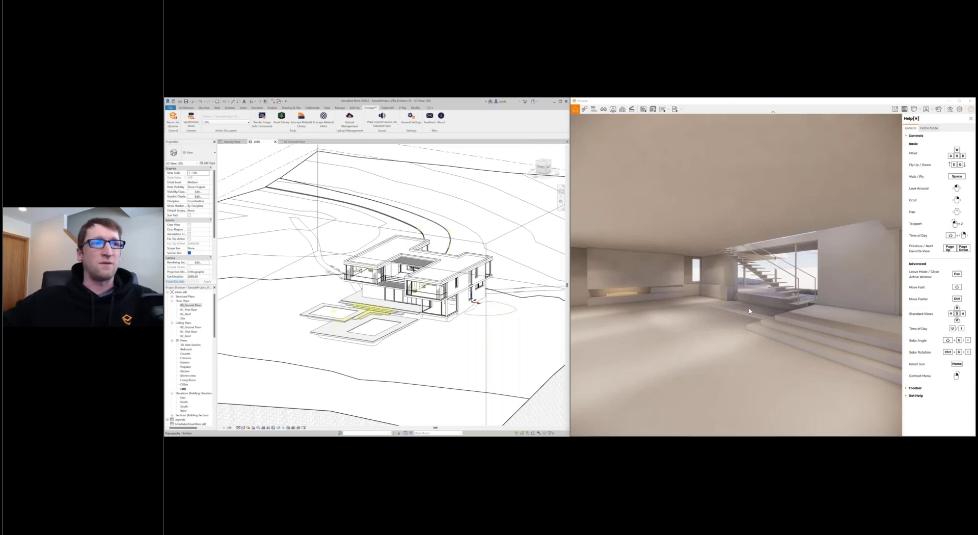
Step: Check Revit's Sun Settings and close them without changes
left_click(248, 428)
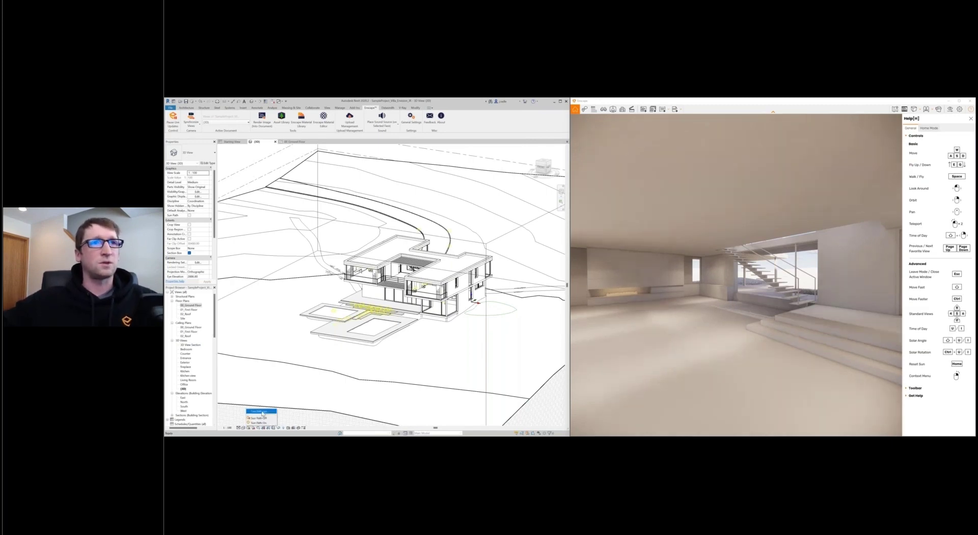
left_click(261, 412)
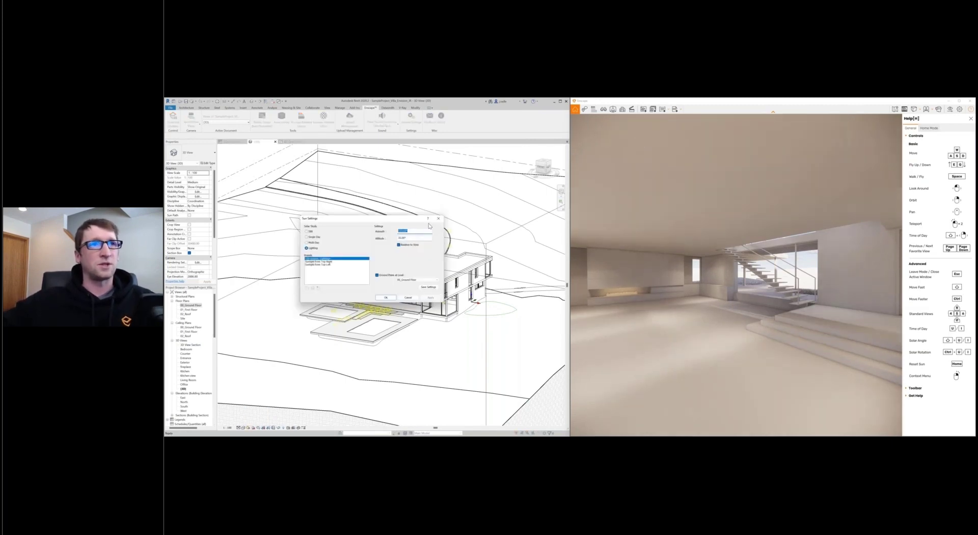
left_click(408, 298)
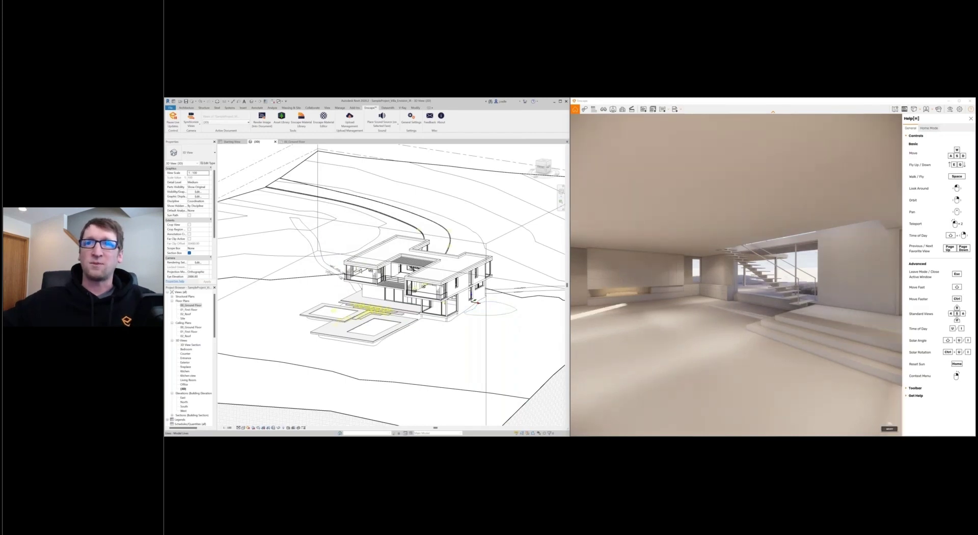
Step: Cycle Enscape's time of day through sunset back to daylight while flying outside by the pool
right_click_drag(747, 321, 815, 321, "shift")
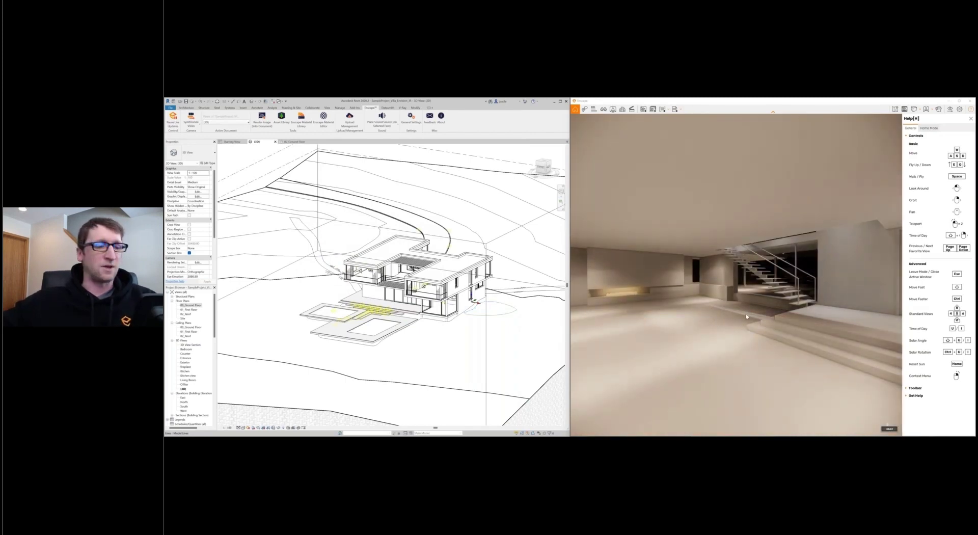
left_click_drag(747, 321, 683, 321)
key("w")
mouse_move(737, 275)
left_mouse_down()
mouse_move(631, 281)
mouse_move(683, 291)
mouse_move(729, 280)
left_mouse_up()
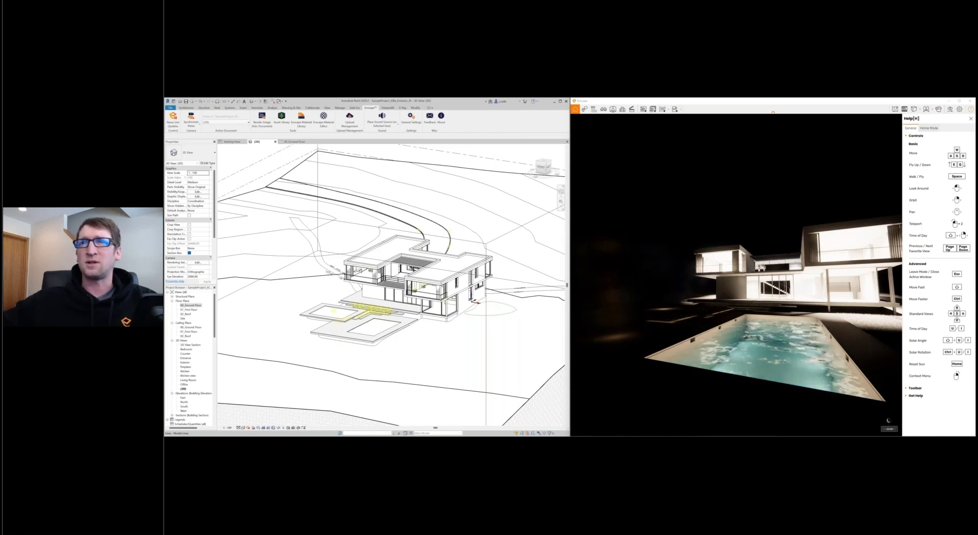
key("u")
key("i")
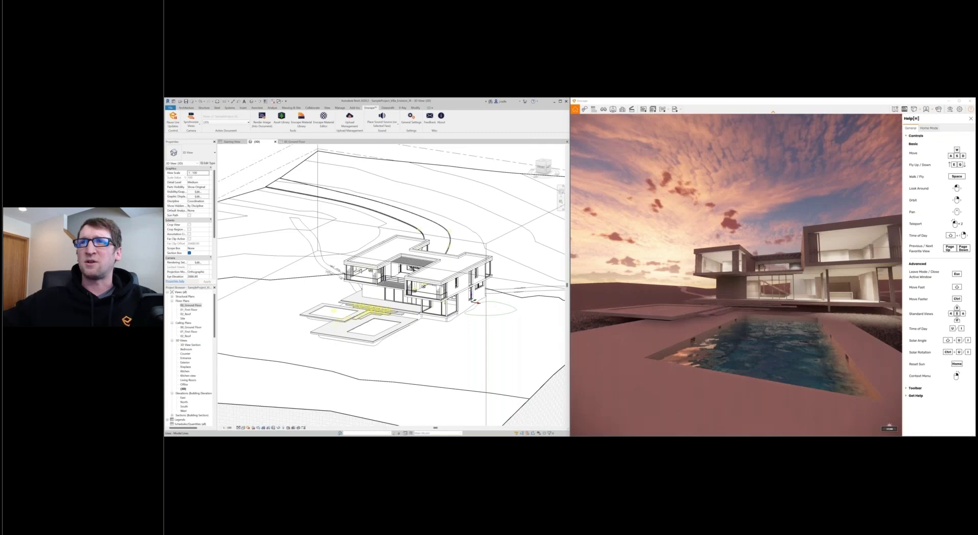
key("u")
key("d")
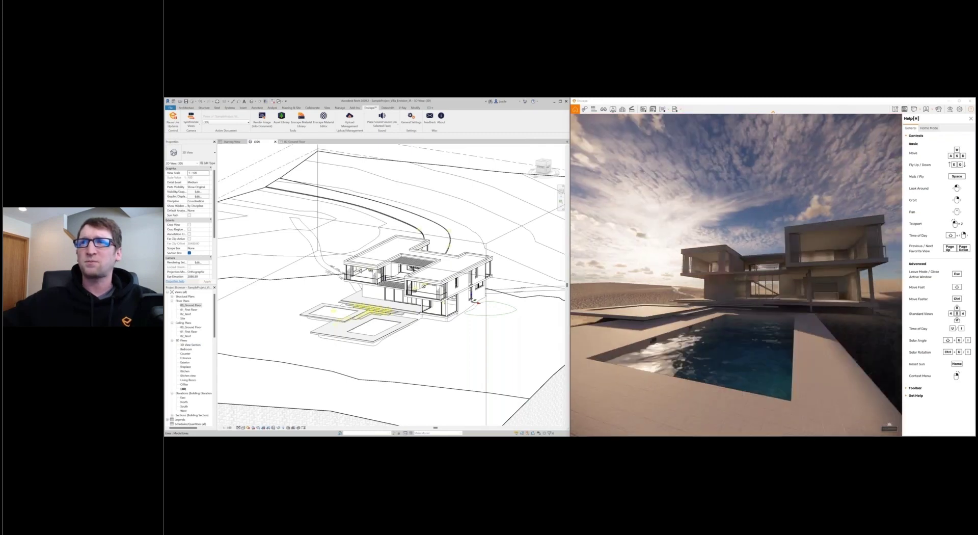
Step: Hide the controls help and set the Visual Settings style mode to Light View
left_click(969, 120)
left_click(959, 109)
left_click(747, 214)
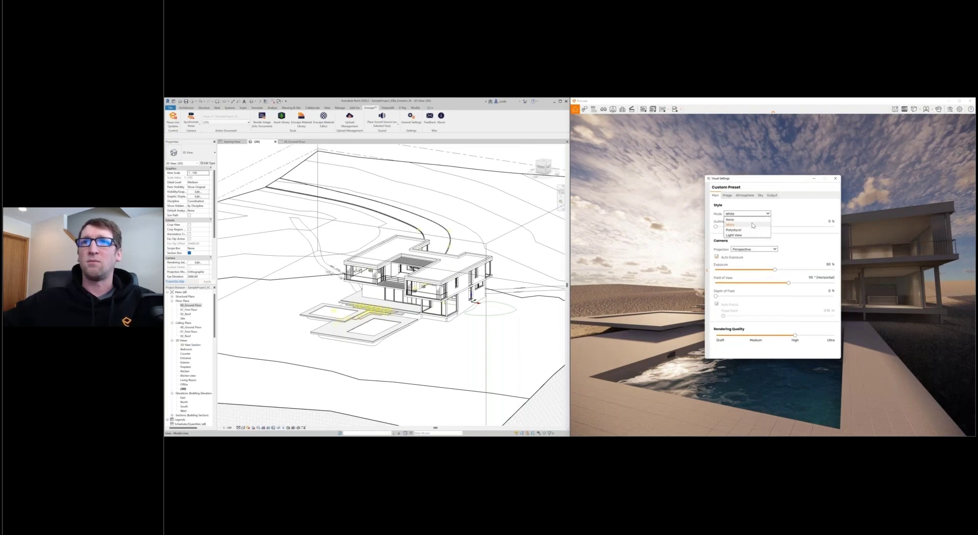
left_click(748, 235)
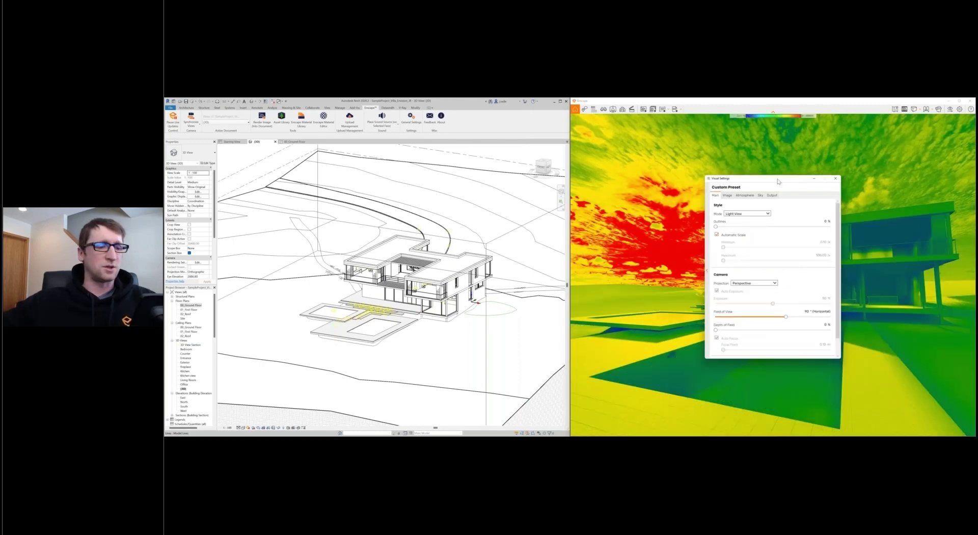
left_click_drag(778, 181, 427, 198)
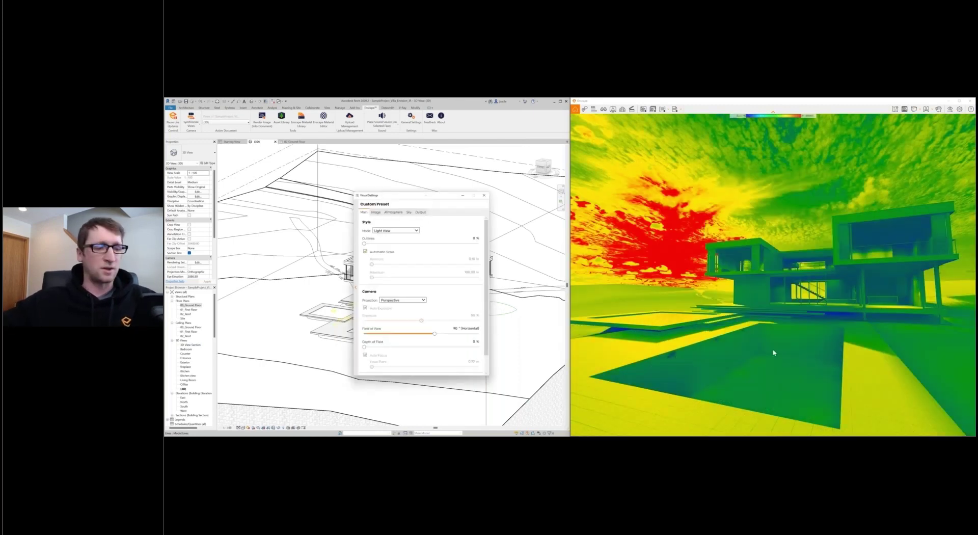
Step: Fly across the terrace into the house and round to the staircase, nudging time of day
left_click_drag(774, 352, 938, 373)
key("w")
key("w")
key("w")
key("w")
key("w")
right_click_drag(939, 373, 968, 373, "shift")
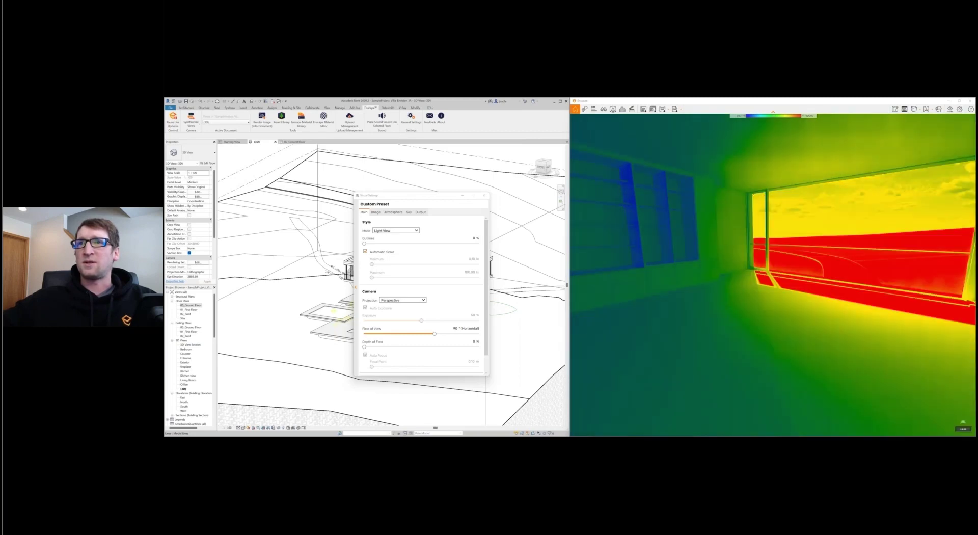
key("w")
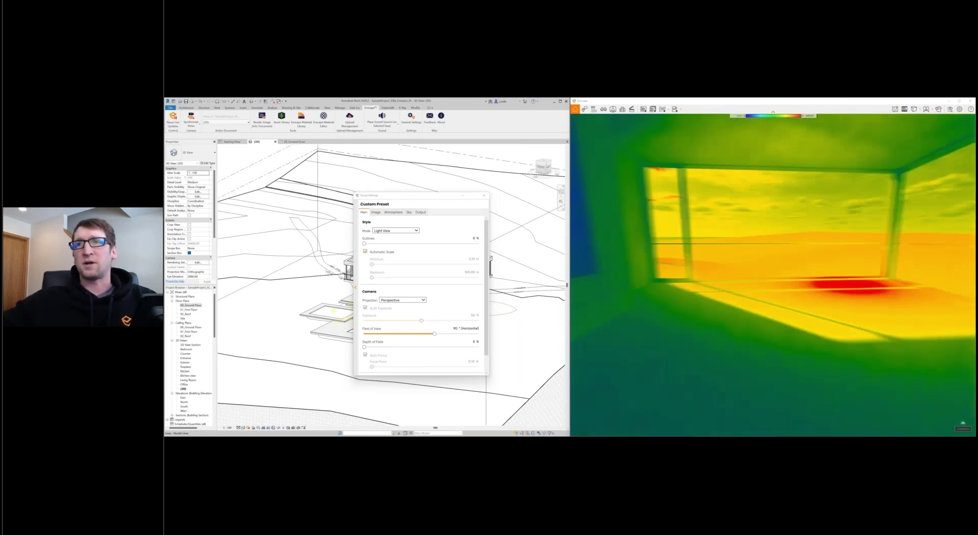
key("w")
left_click_drag(734, 275, 856, 286)
key("s")
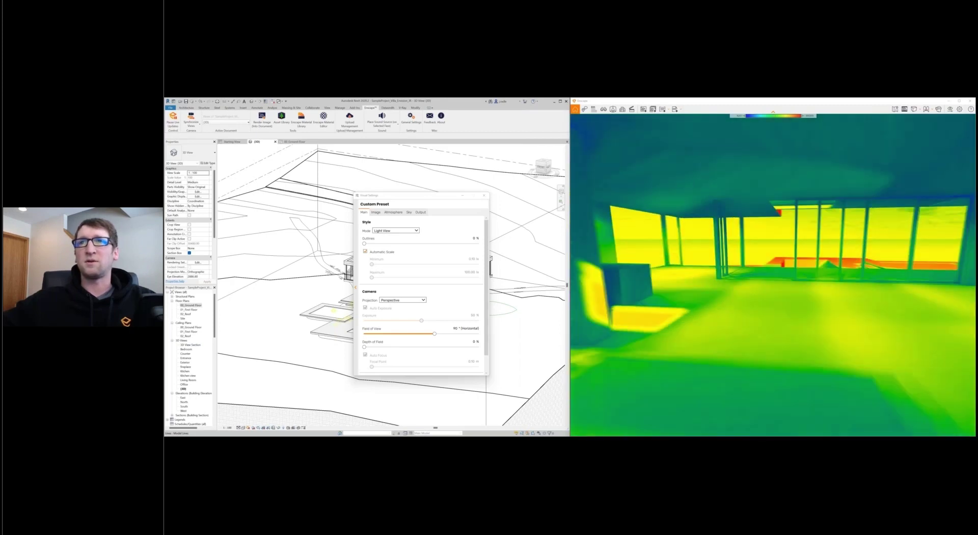
key("u")
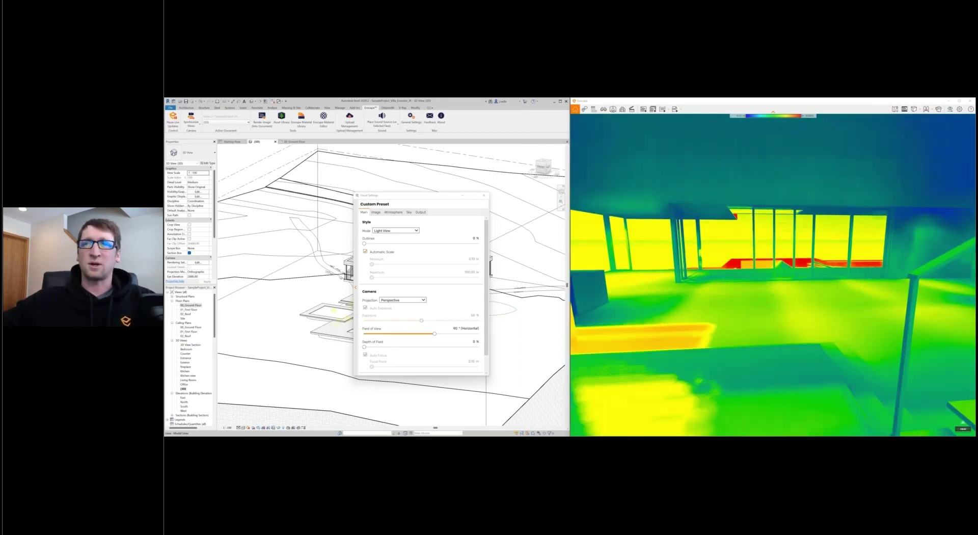
left_click_drag(734, 275, 858, 285)
key("u")
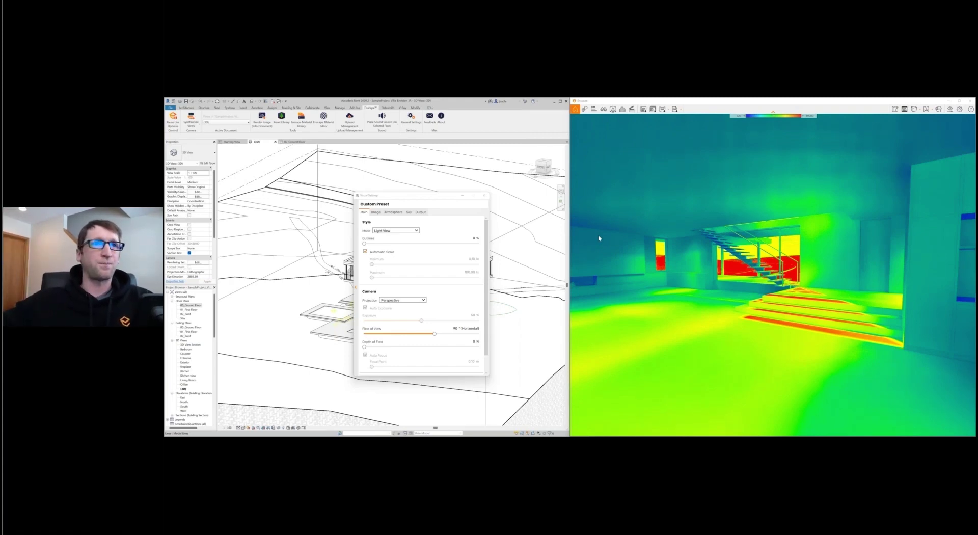
Step: Switch the style mode back to None, then to White
left_click(402, 231)
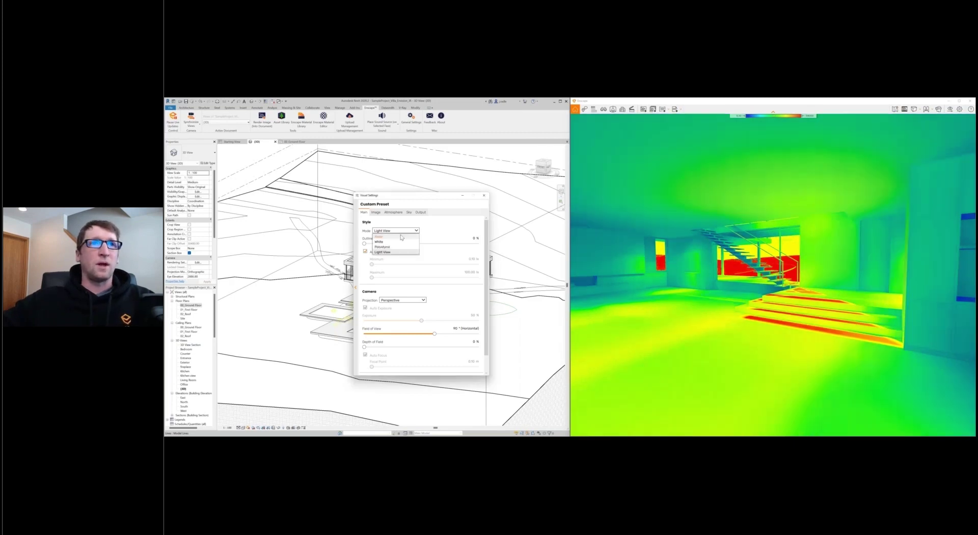
left_click(431, 219)
left_click(403, 230)
left_click(397, 241)
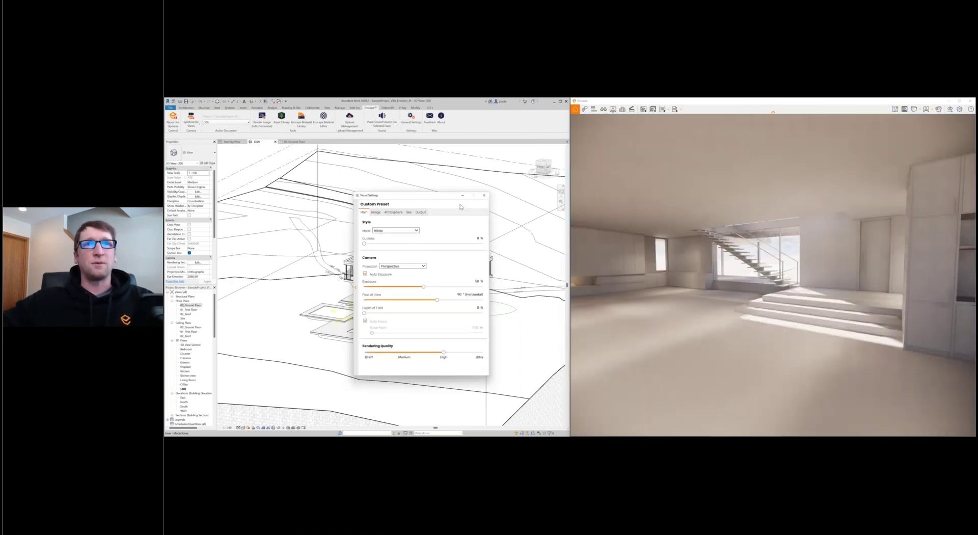
Step: Close Visual Settings, walk to the tall corner window, and open Collaborative Annotation
left_click(484, 195)
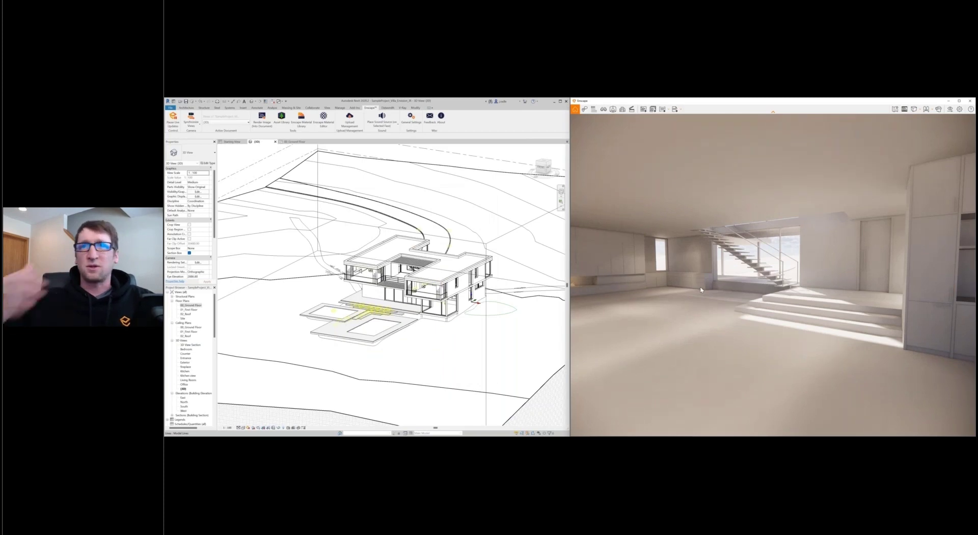
key("w")
left_click_drag(701, 290, 629, 291)
key("w")
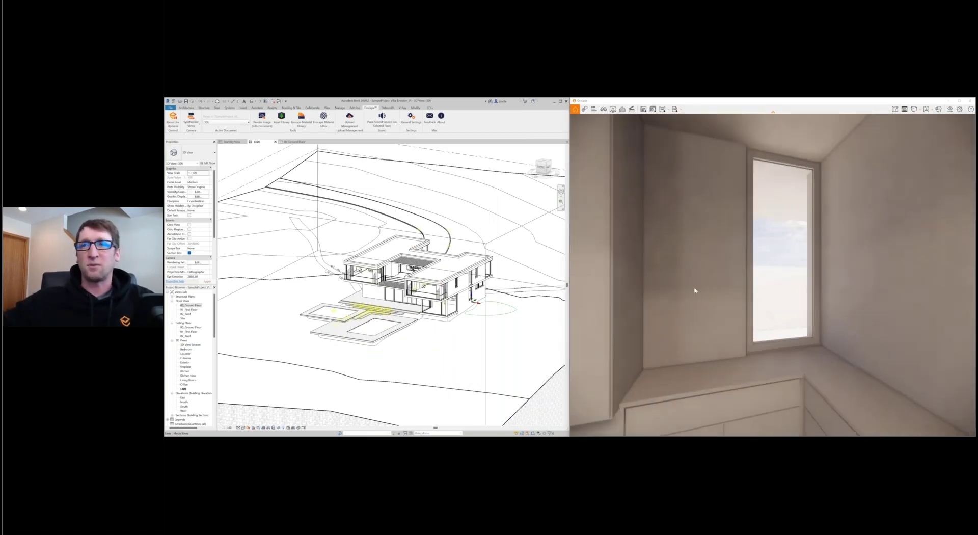
left_click(767, 294)
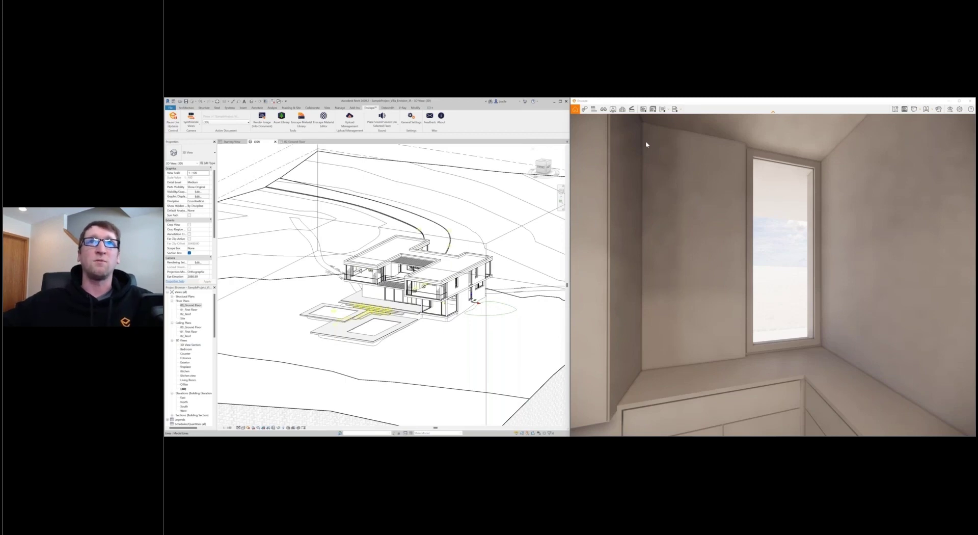
left_click(584, 111)
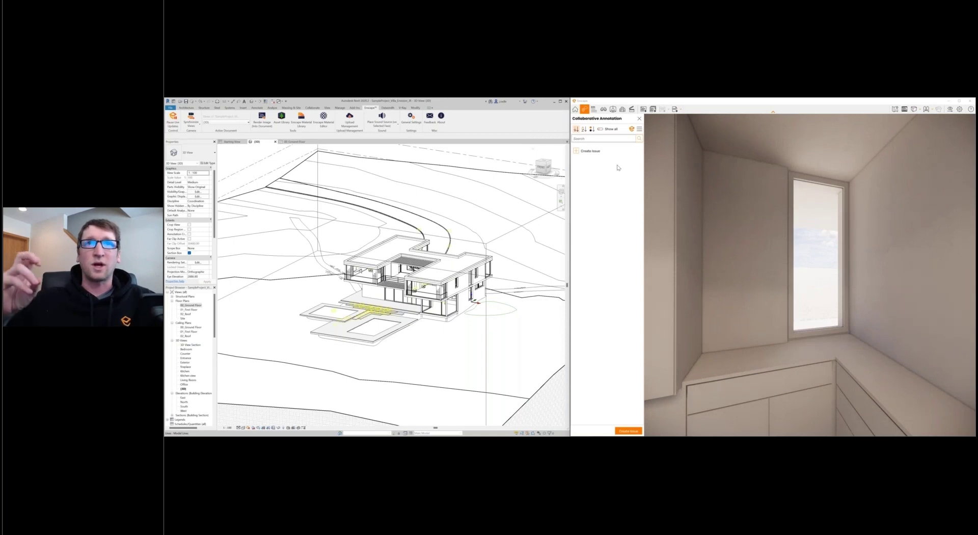
Step: Create an issue titled 'Move over 3ft' at the corner window and reopen its details
left_click(590, 151)
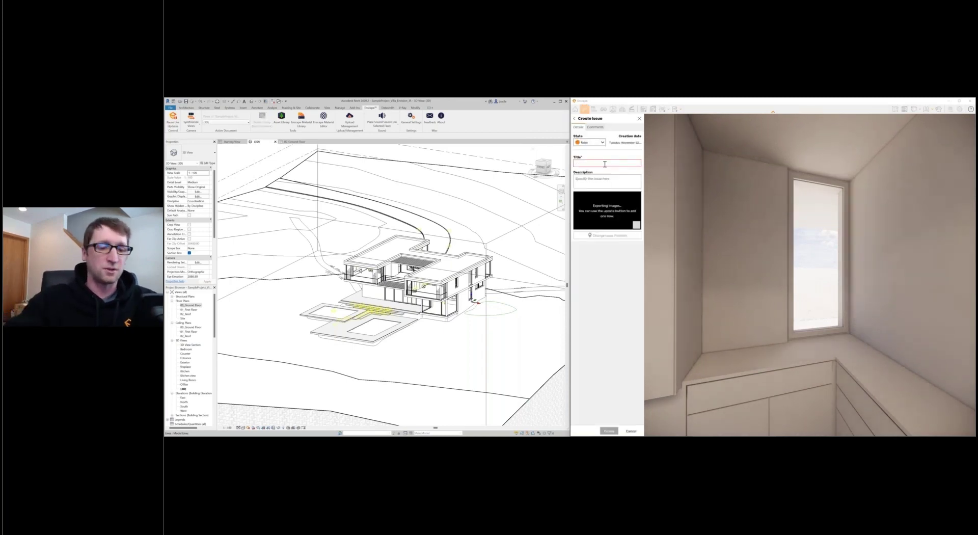
type("Mini")
type(" over 3ft")
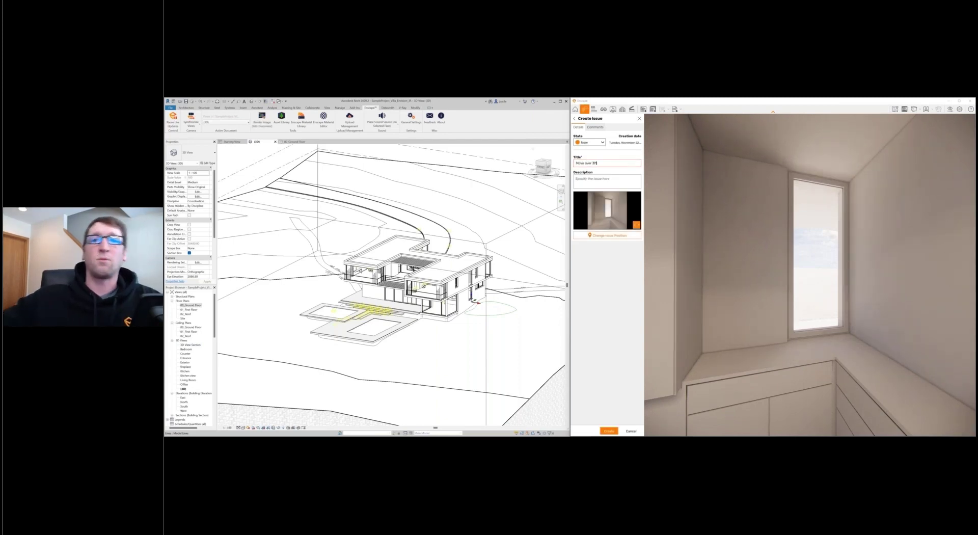
left_click(609, 431)
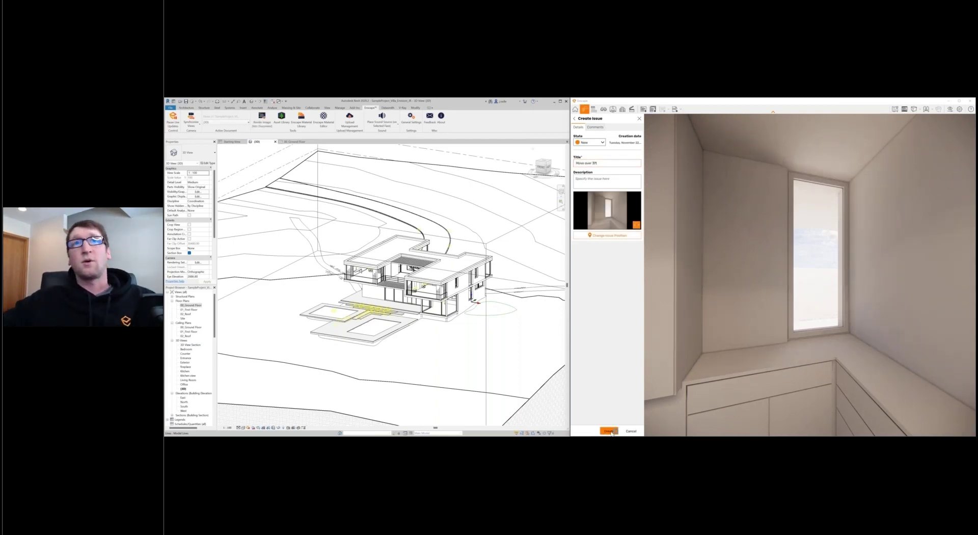
left_click_drag(734, 311, 732, 318)
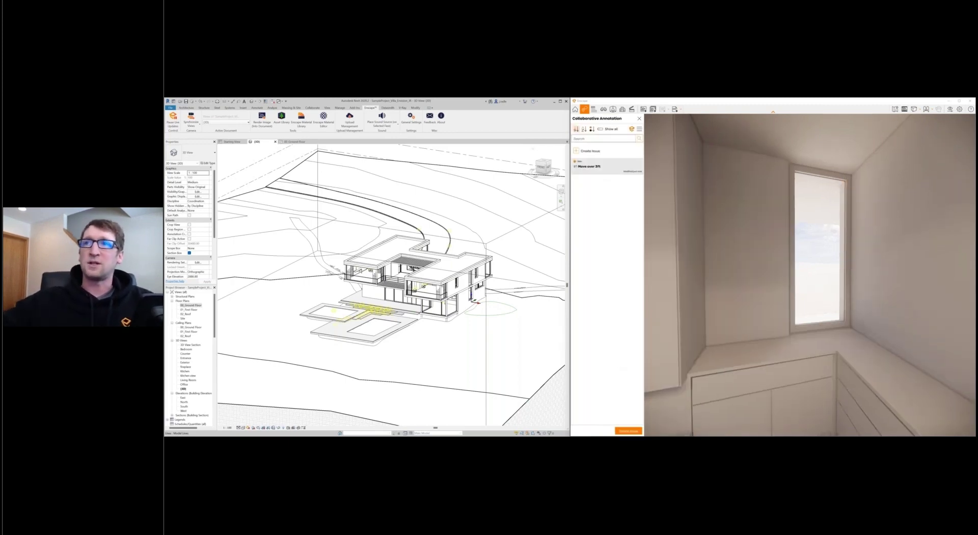
left_click(792, 252)
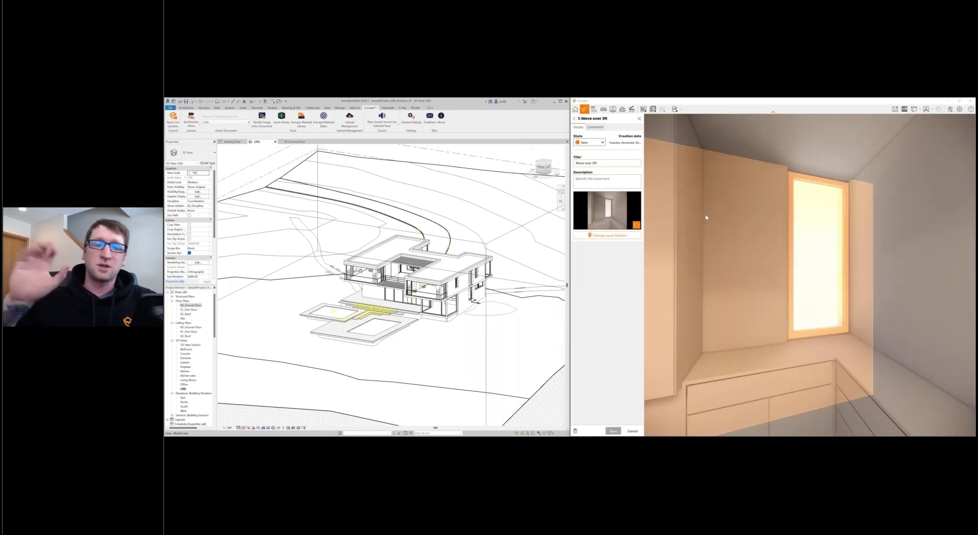
Step: Review the issue's comments and state, leaving it New, check the BCF options, then close annotations
left_click(595, 127)
left_click(597, 142)
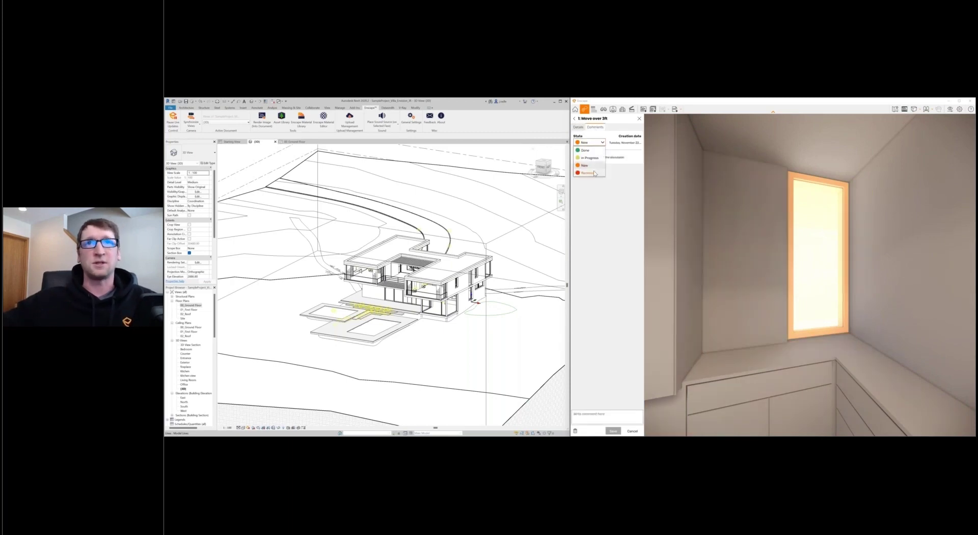
left_click(581, 131)
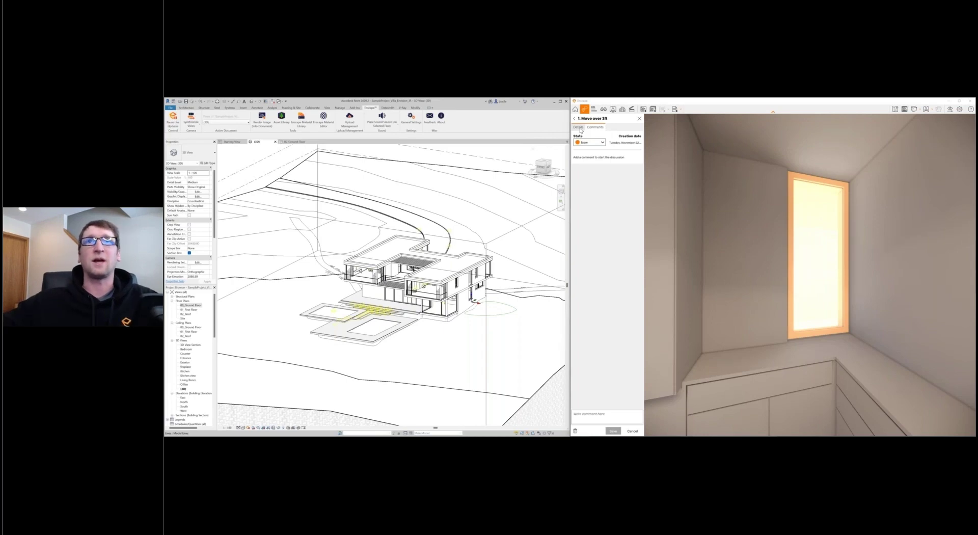
left_click(581, 129)
left_click(574, 118)
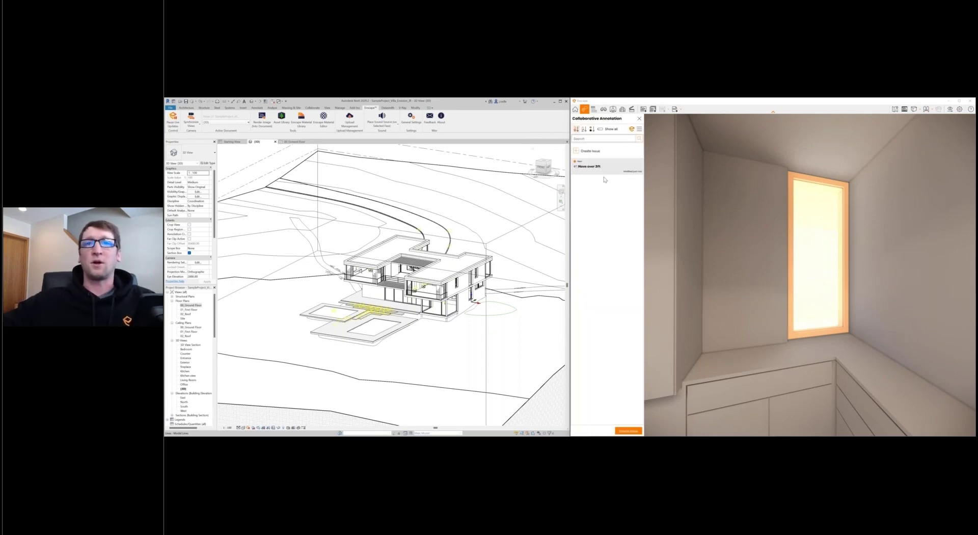
left_click(640, 128)
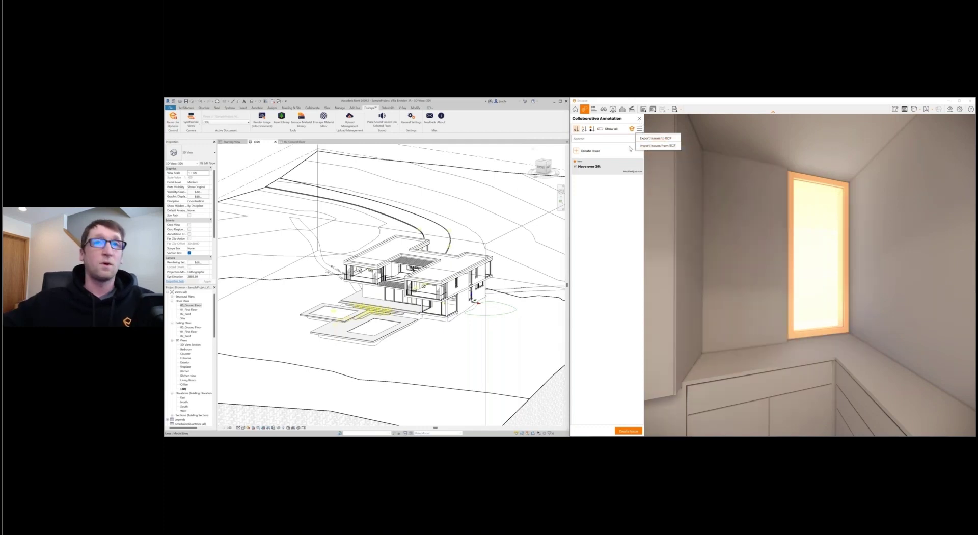
left_click(639, 118)
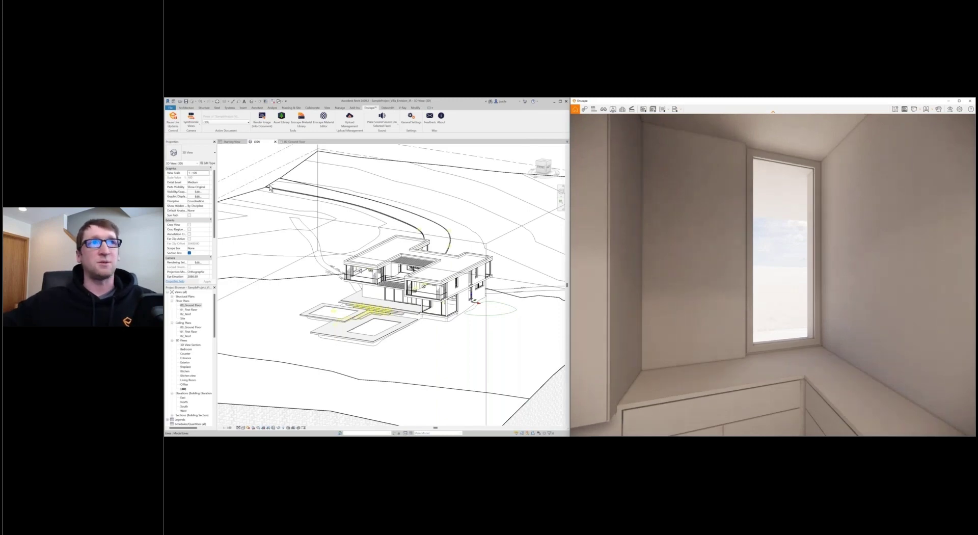
Step: On the 00_Ground Floor plan, drag the curtain wall beside the corner window to widen it
left_click(290, 142)
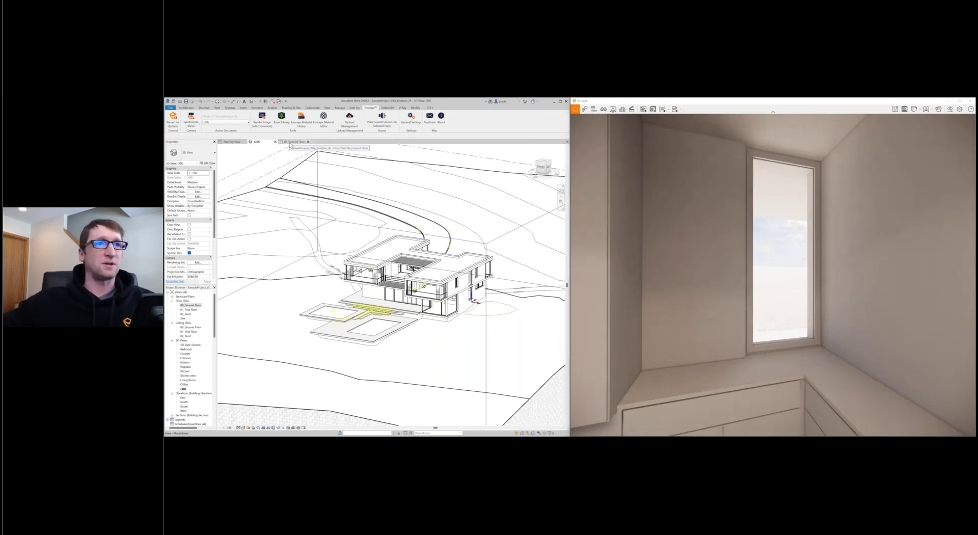
left_click(293, 142)
scroll(326, 303, "up", 8)
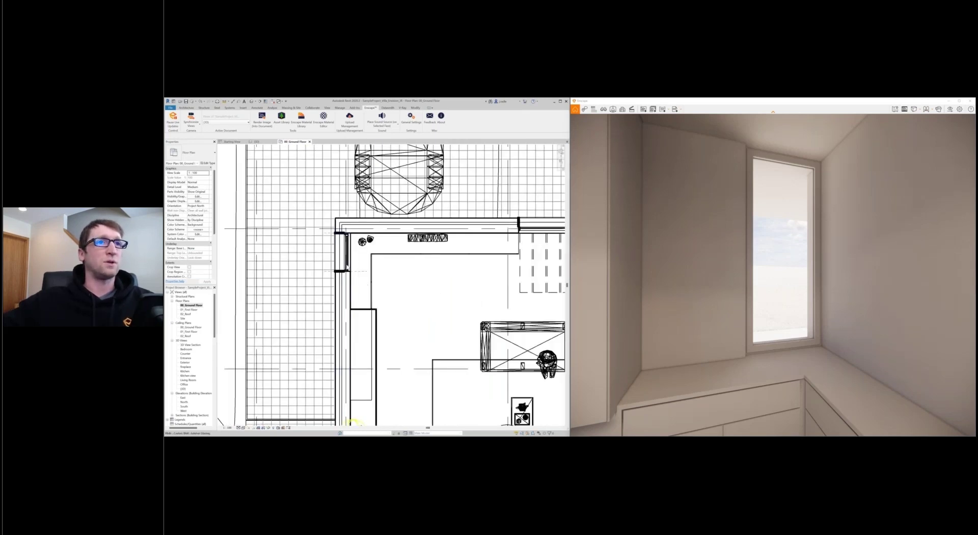
left_click(352, 422)
left_click(250, 124)
left_click(335, 273)
left_click(349, 272)
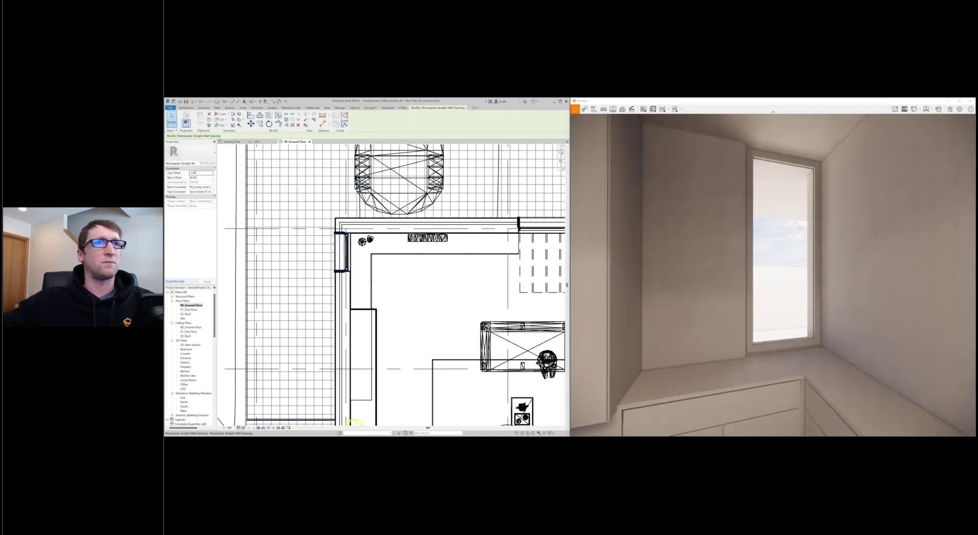
left_click(345, 262)
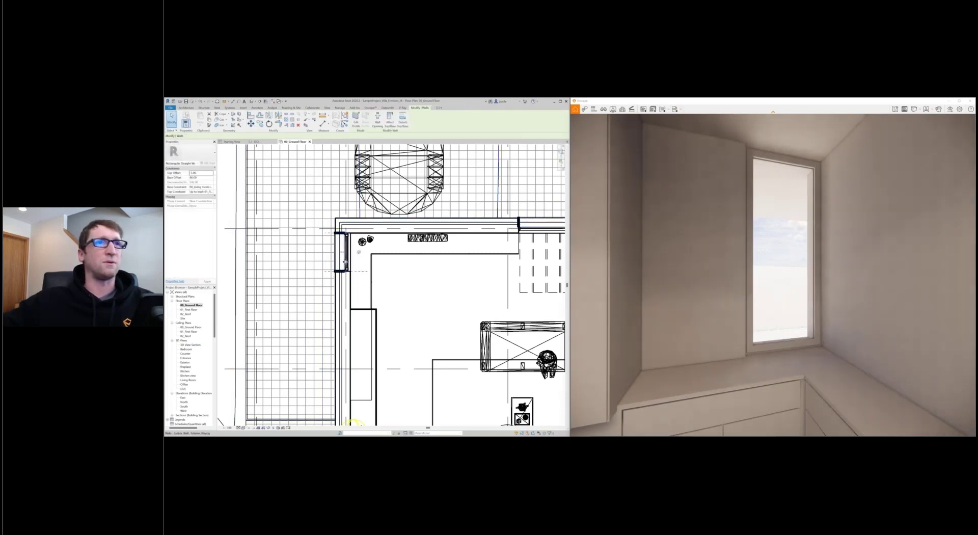
left_click_drag(345, 261, 352, 291)
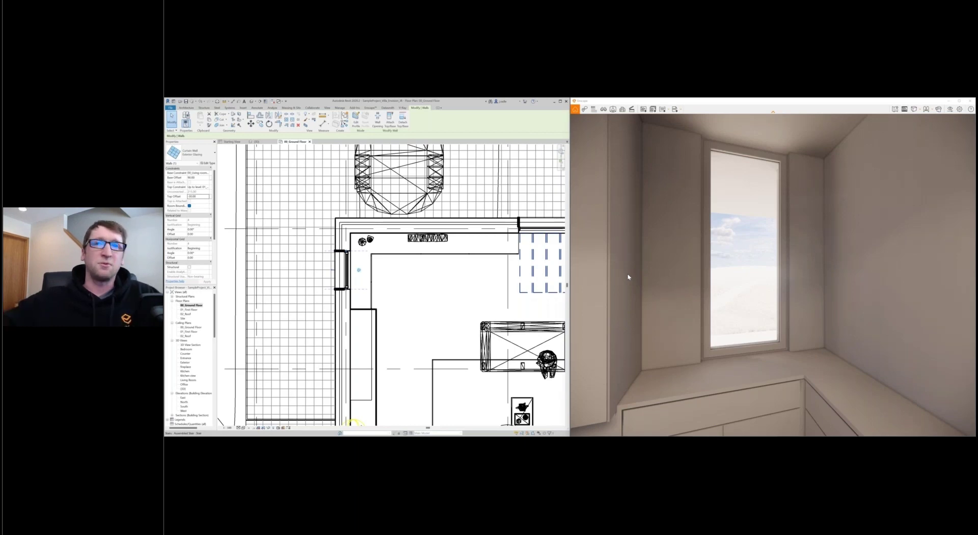
Step: Walk the Enscape camera back into the open living area and return Revit to {3D}
key("s")
left_click_drag(629, 277, 917, 277)
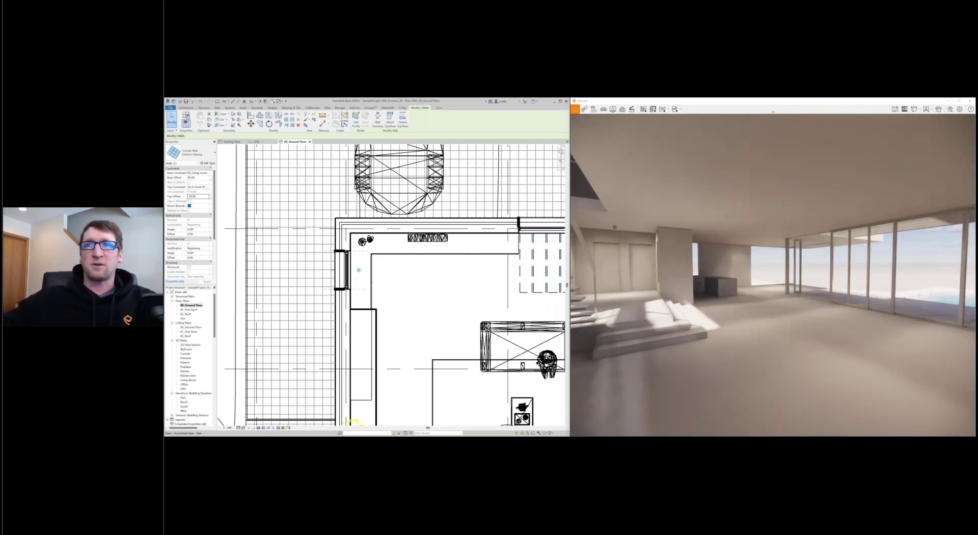
left_click_drag(688, 302, 719, 302)
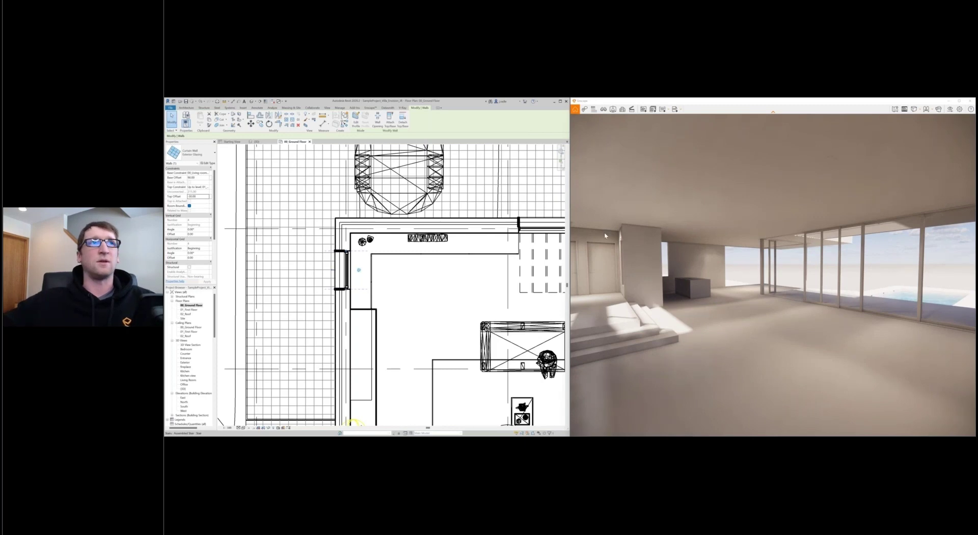
left_click(269, 143)
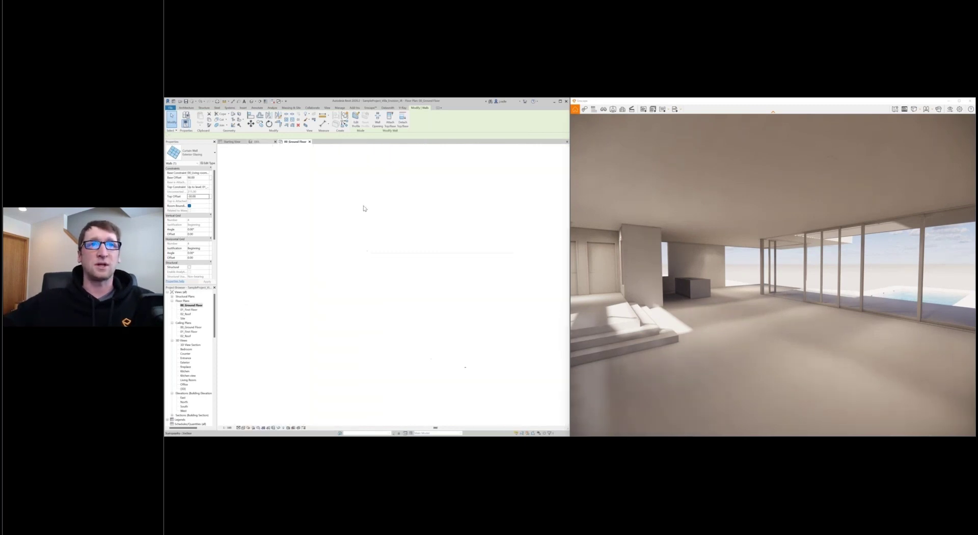
Step: Turn on the Planting category in the 3D view's Visibility/Graphics (VG) to show the trees
key("ctrl+Tab")
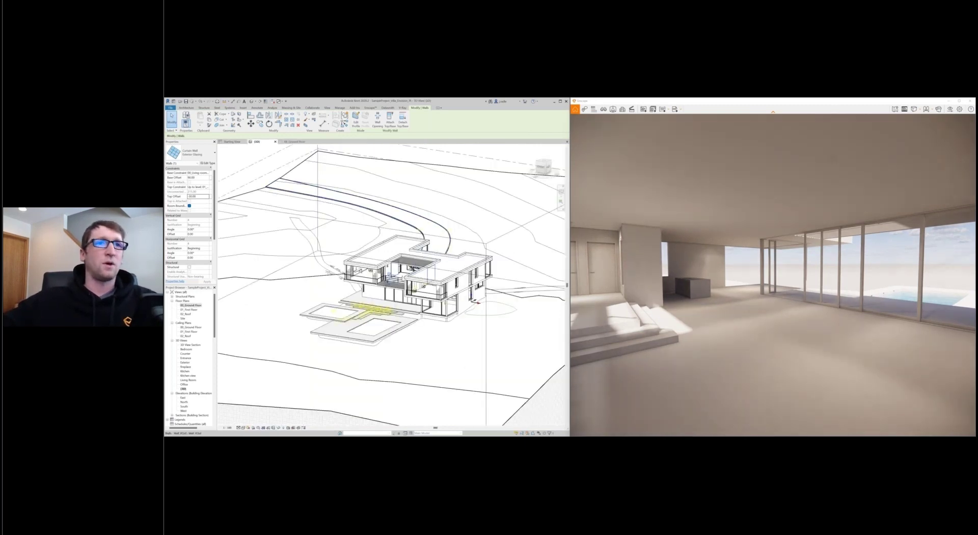
key("v")
key("g")
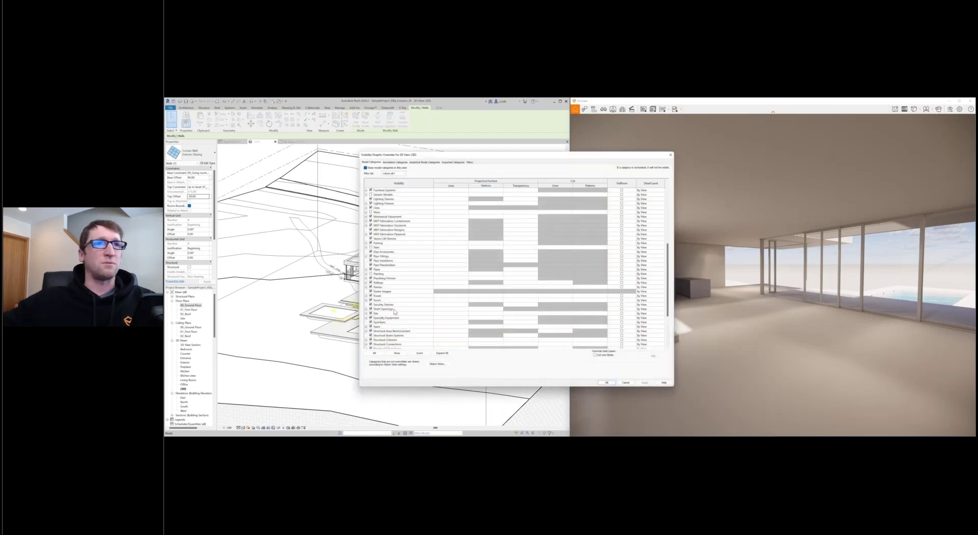
scroll(385, 269, "down", 9)
left_click(376, 291)
left_click(643, 383)
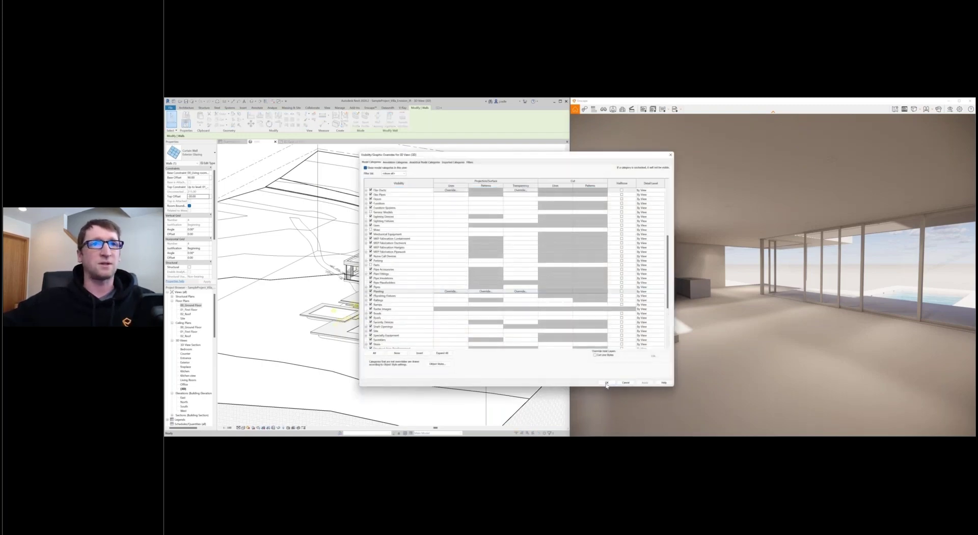
left_click(607, 383)
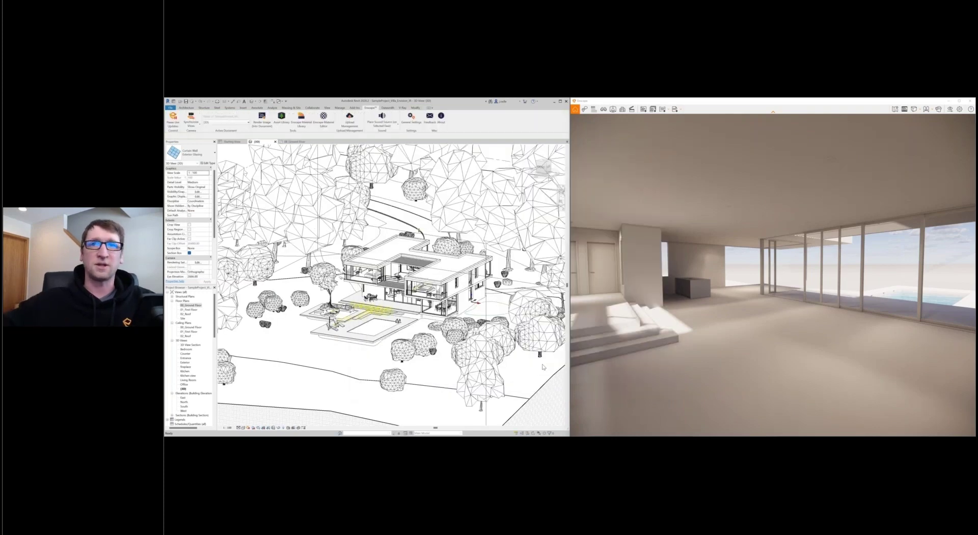
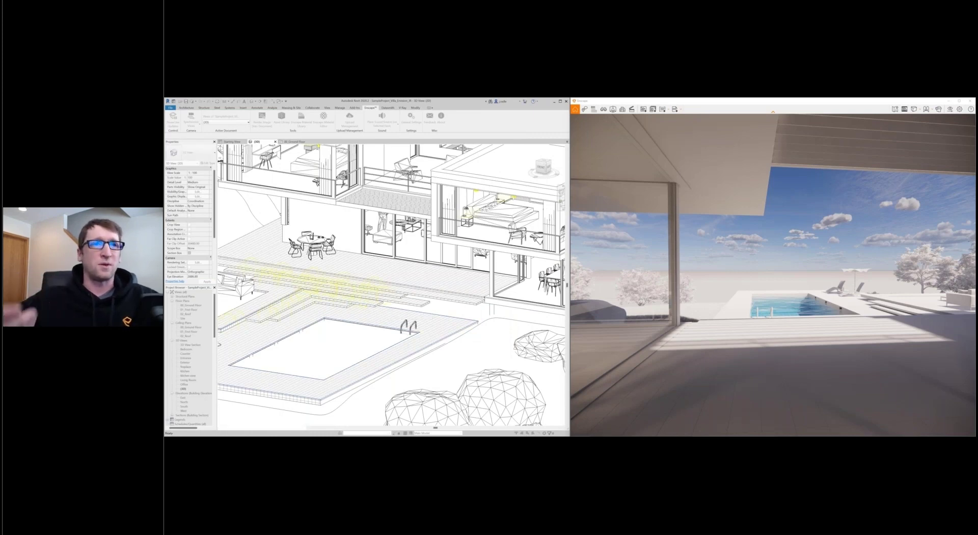
Step: Click the terrace floor beside the pool to place the standing person there
left_click(389, 311)
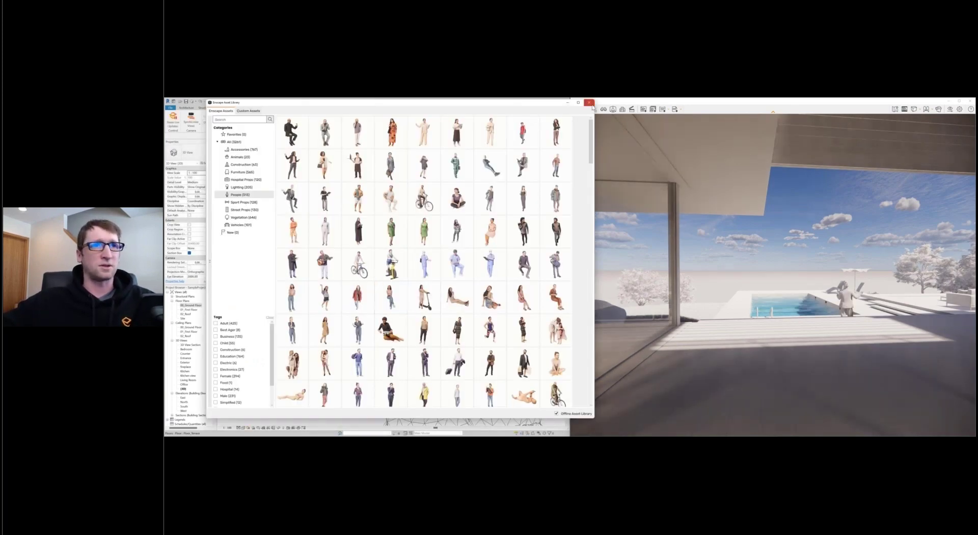
Step: Close the asset library, select the placed person, and back the render camera out to face it
left_click(590, 103)
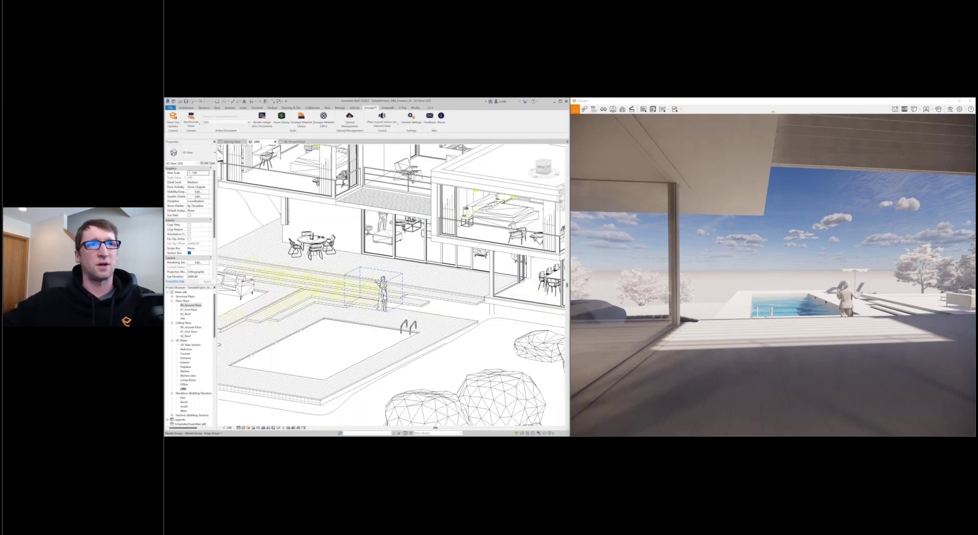
scroll(382, 295, "up", 4)
left_click(382, 294)
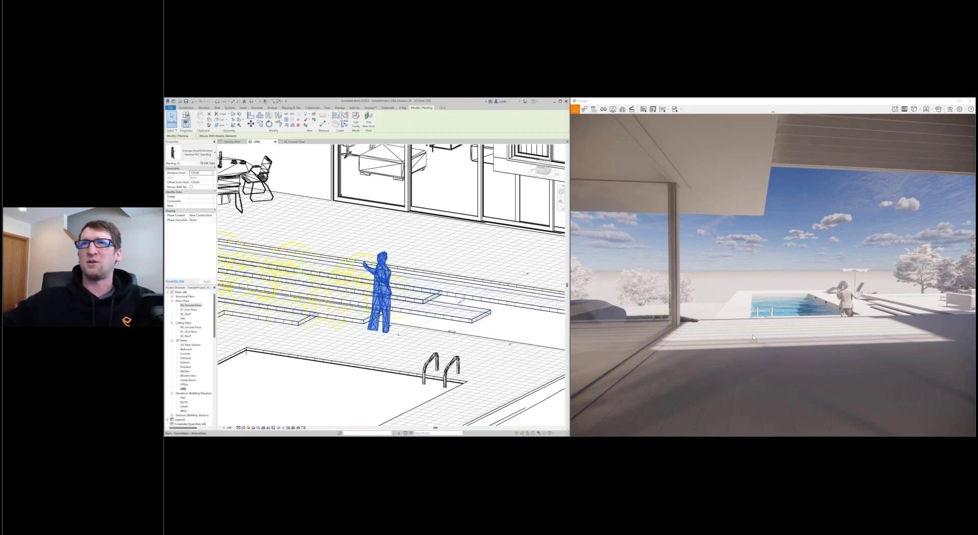
right_click_drag(754, 337, 902, 326)
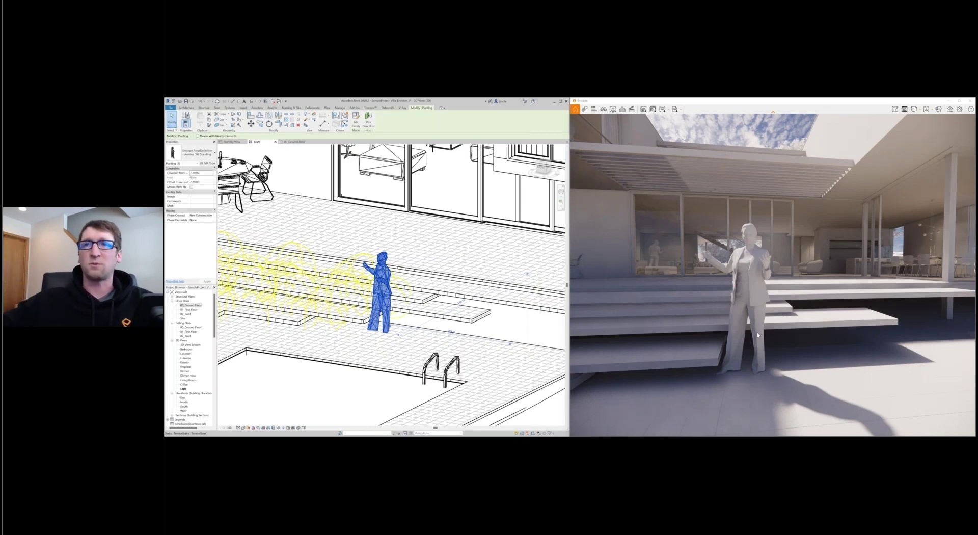
key("s")
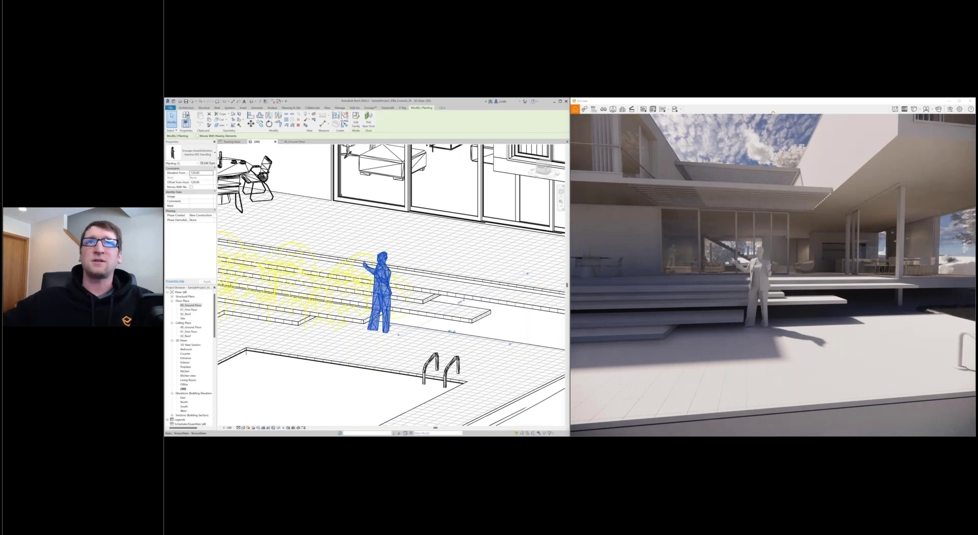
right_click_drag(759, 301, 756, 299)
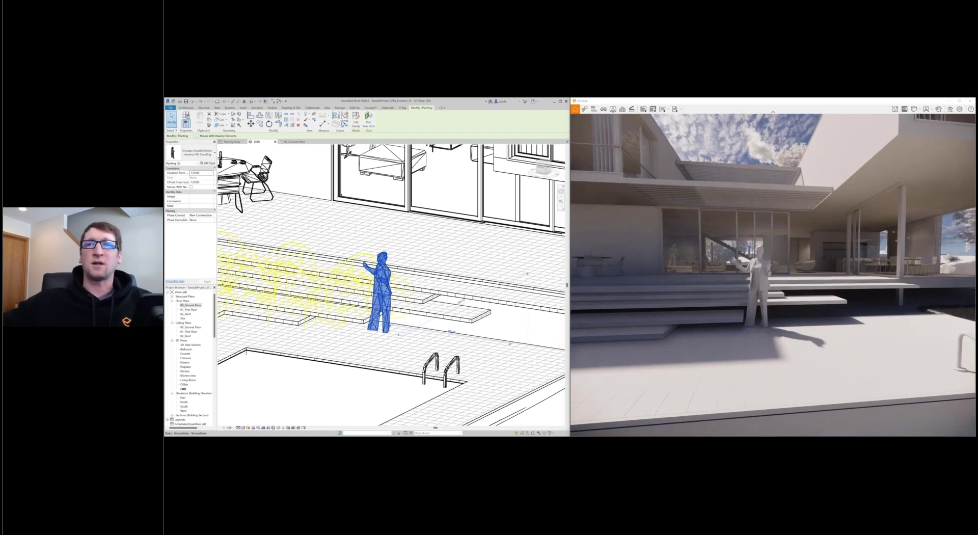
Step: Place a second People figure on the terrace beside the first
left_click(614, 115)
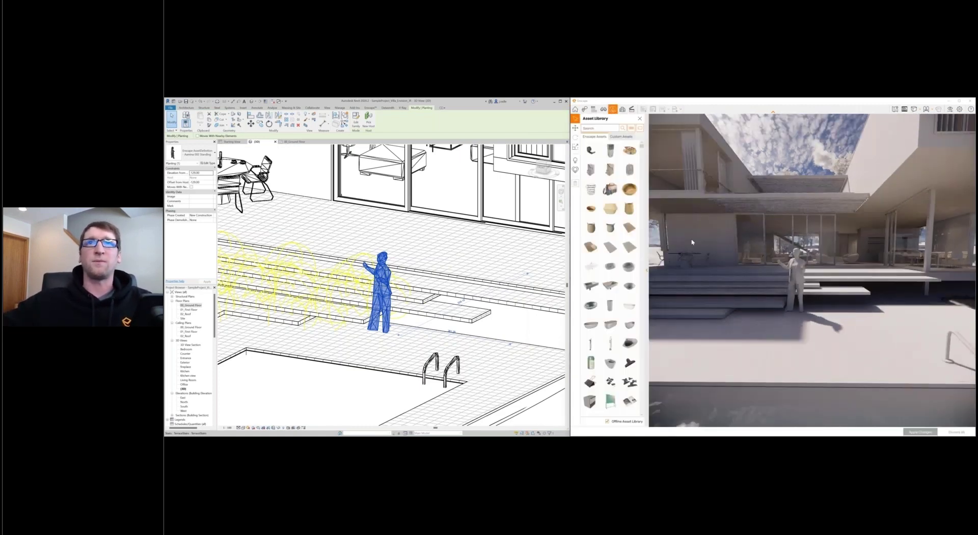
left_click(632, 128)
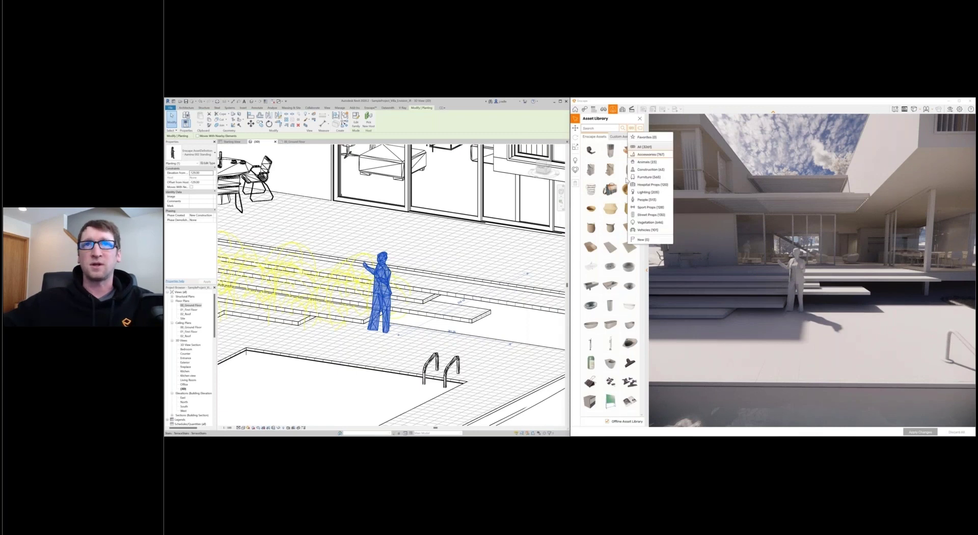
left_click(648, 200)
left_click(629, 150)
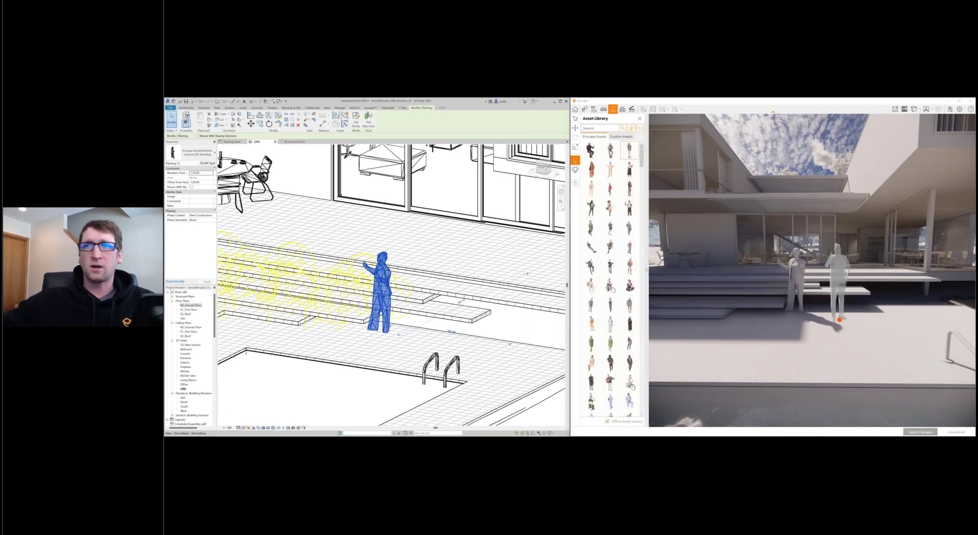
left_click(839, 319)
key("Escape")
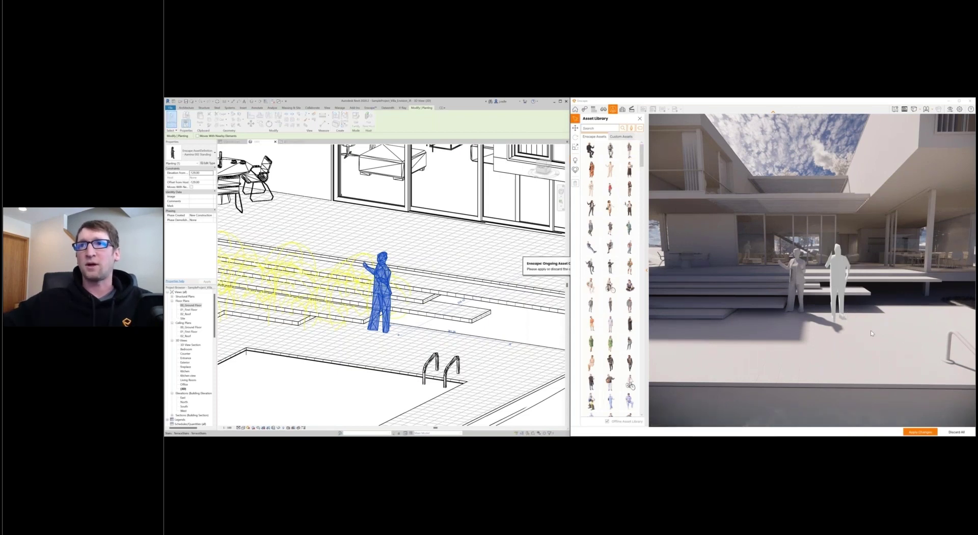
Step: Rotate both figures slightly (about 7 degrees) and apply the changes to the model
left_click(839, 286)
left_click(576, 128)
left_click_drag(848, 328, 855, 325)
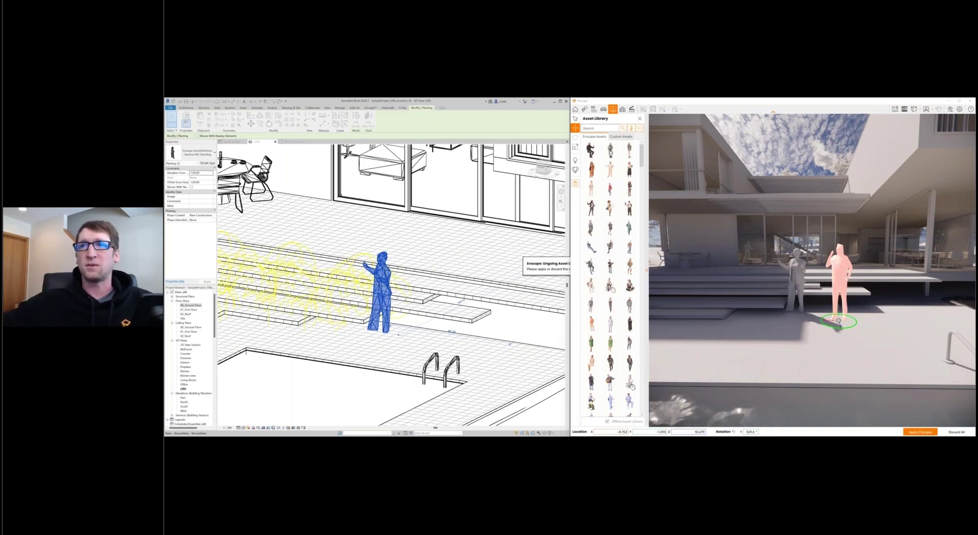
left_click(802, 299)
left_click_drag(807, 329, 805, 331)
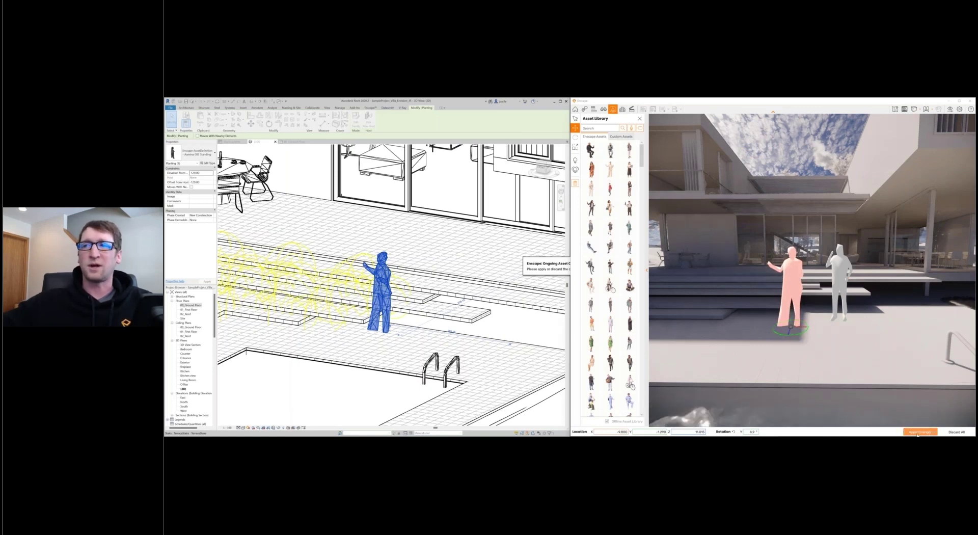
left_click(918, 433)
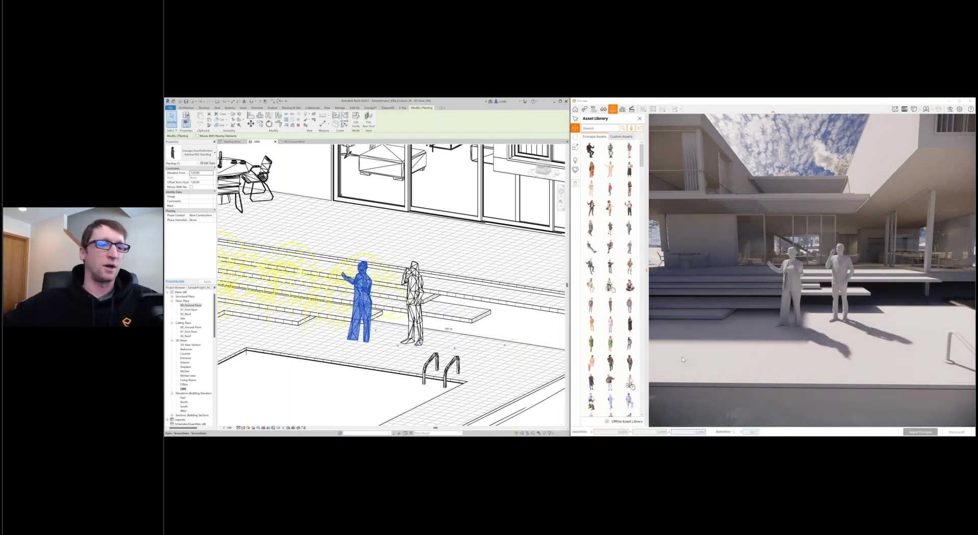
Step: Fly the camera back and up to an aerial view of the villa and pool
key("s")
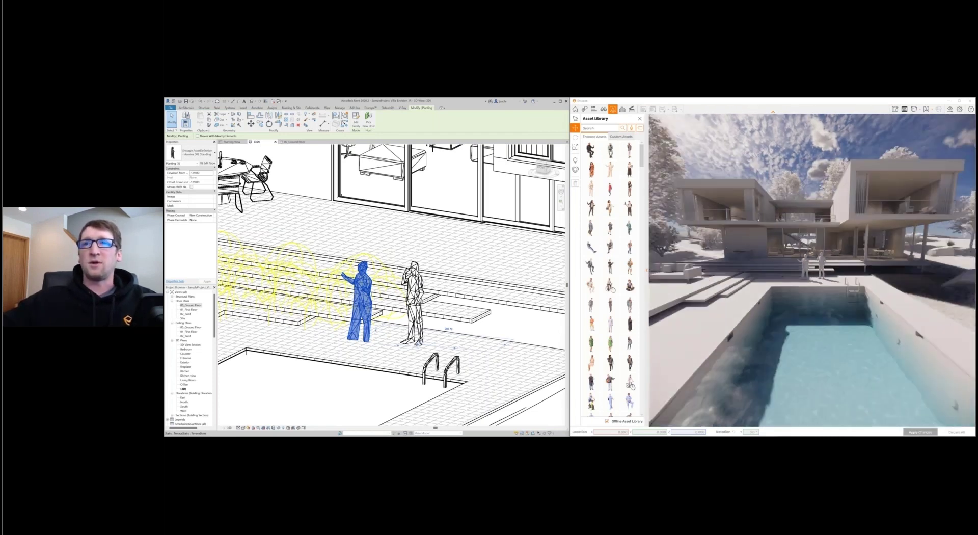
scroll(812, 270, "down", 10)
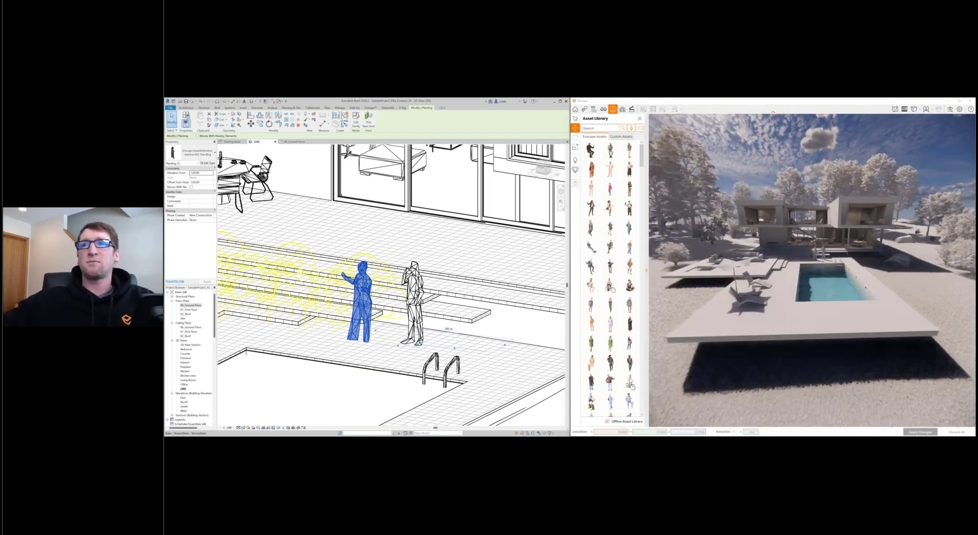
scroll(812, 271, "down", 8)
key("s")
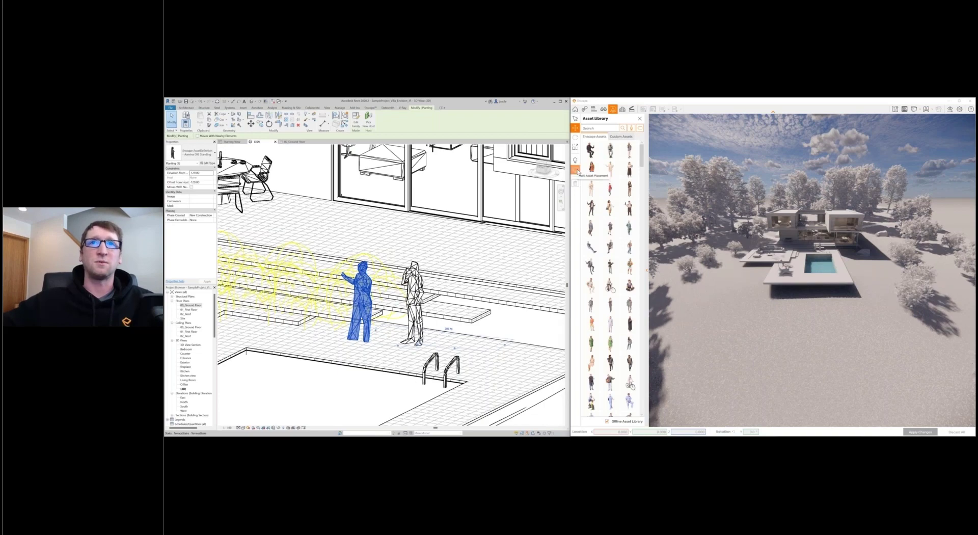
Step: Start Multi Asset Placement and select five Vegetation bushes to scatter
left_click(575, 170)
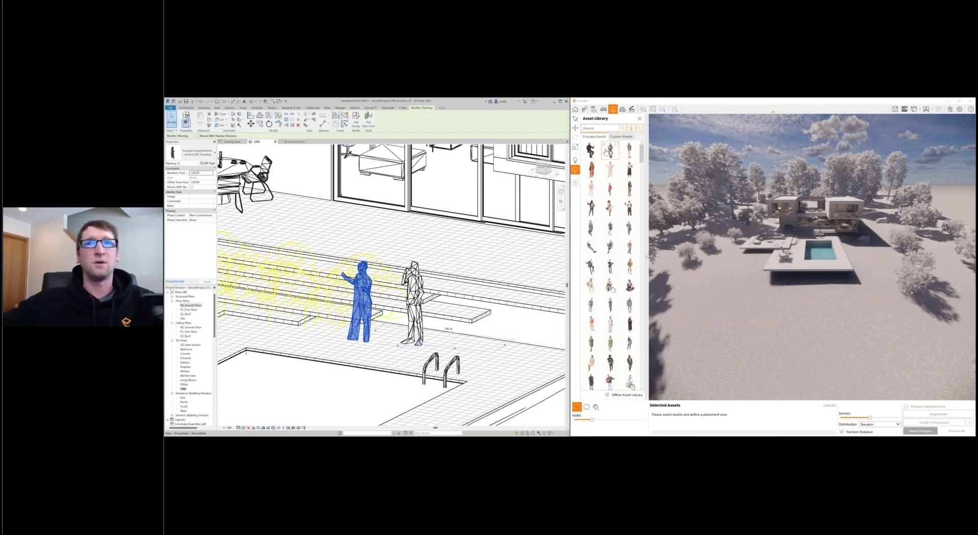
left_click(631, 128)
left_click(648, 226)
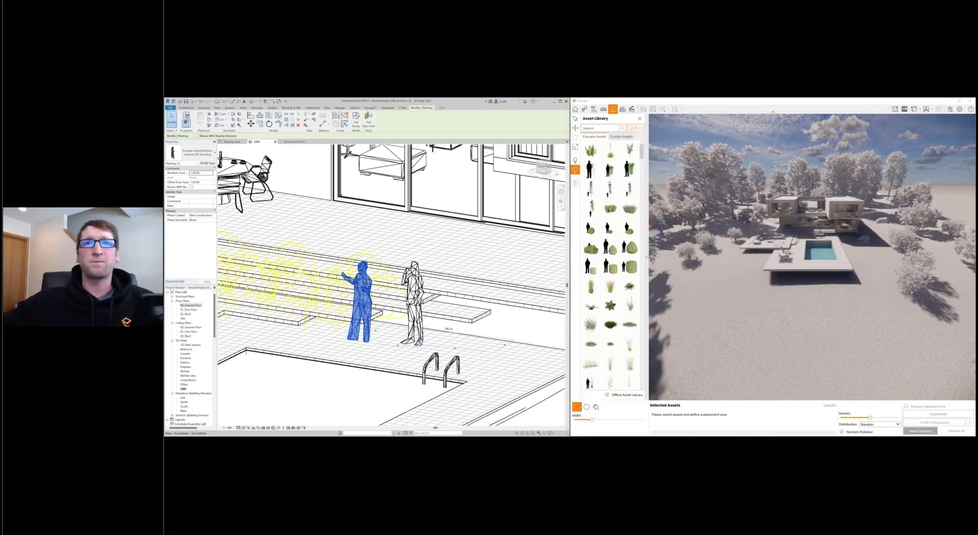
scroll(613, 352, "down", 3)
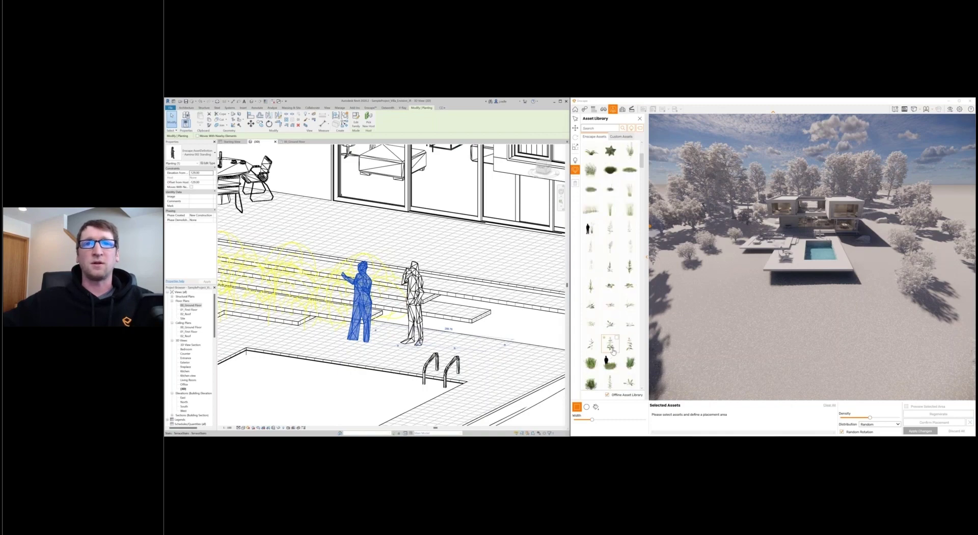
scroll(614, 352, "down", 2)
left_click(591, 325)
left_click(610, 325)
left_click(630, 325)
left_click(591, 344)
left_click(610, 344)
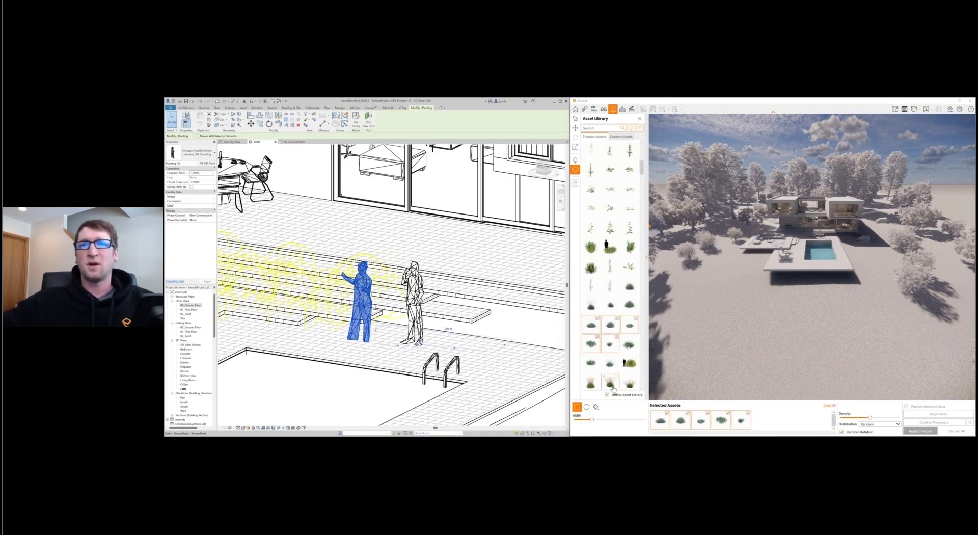
Step: Paint a bush strip in front of the pool, try Jitter then Uniform distribution, then discard it
left_click_drag(706, 328, 926, 321)
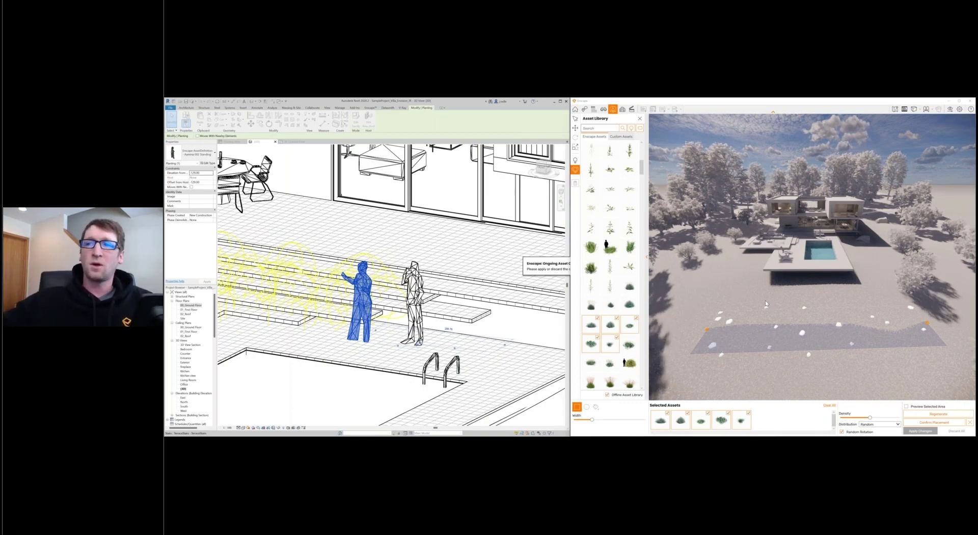
left_click(887, 424)
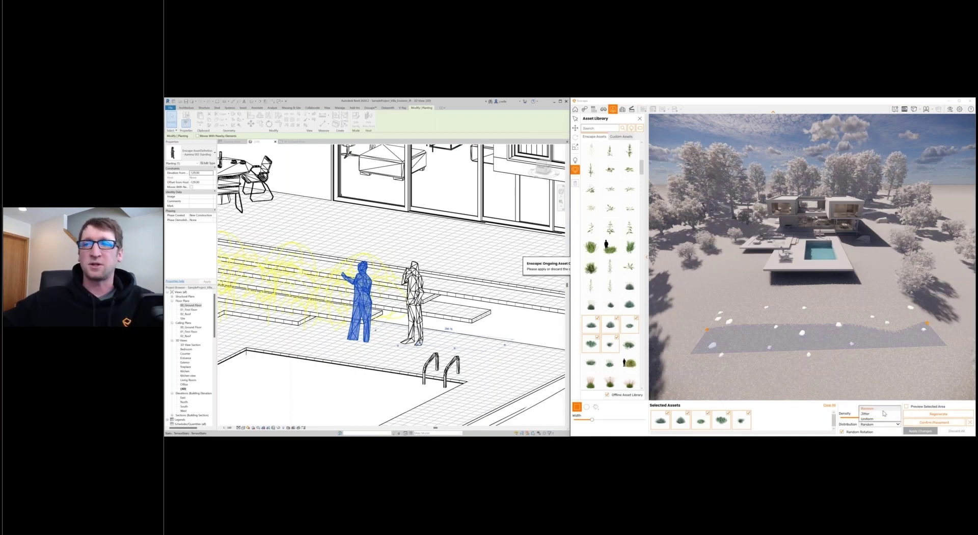
left_click(881, 413)
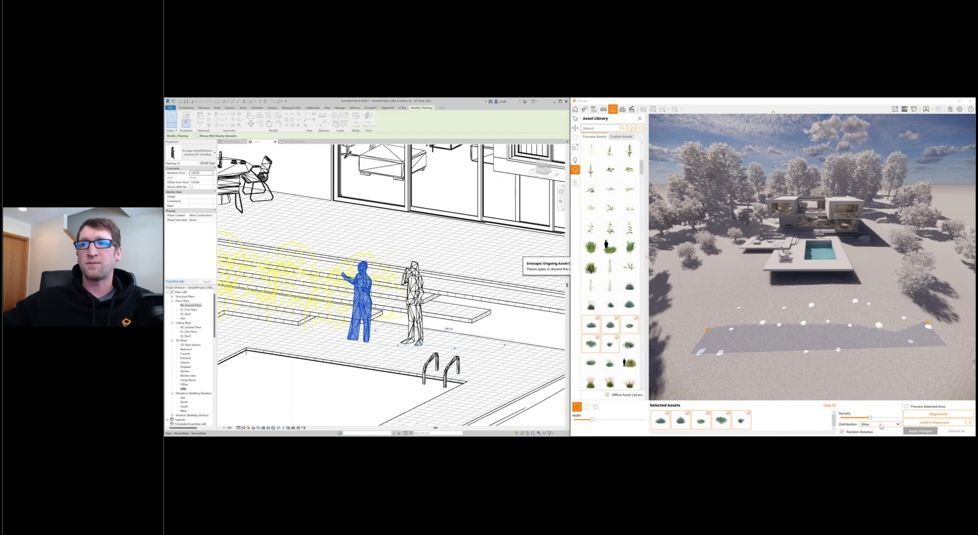
left_click(876, 423)
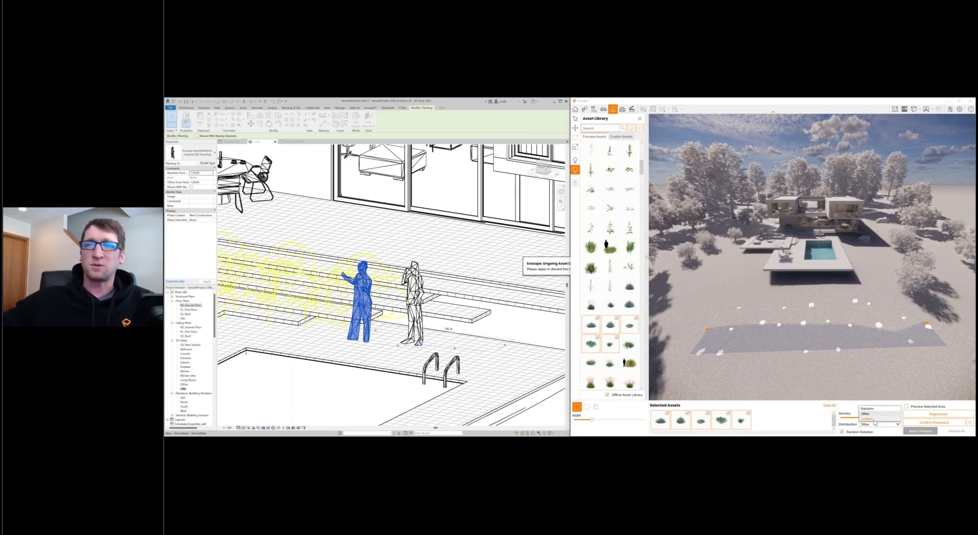
left_click(875, 420)
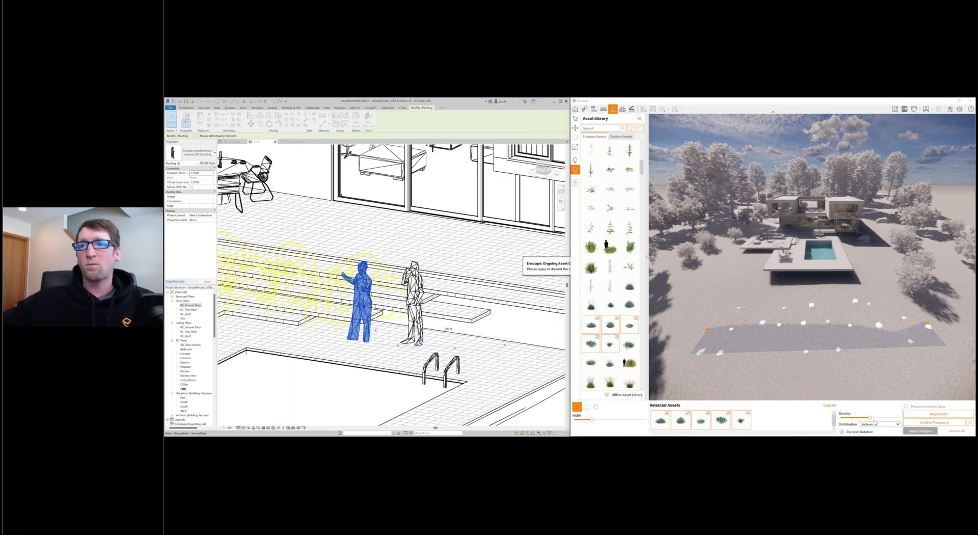
left_click_drag(870, 418, 876, 417)
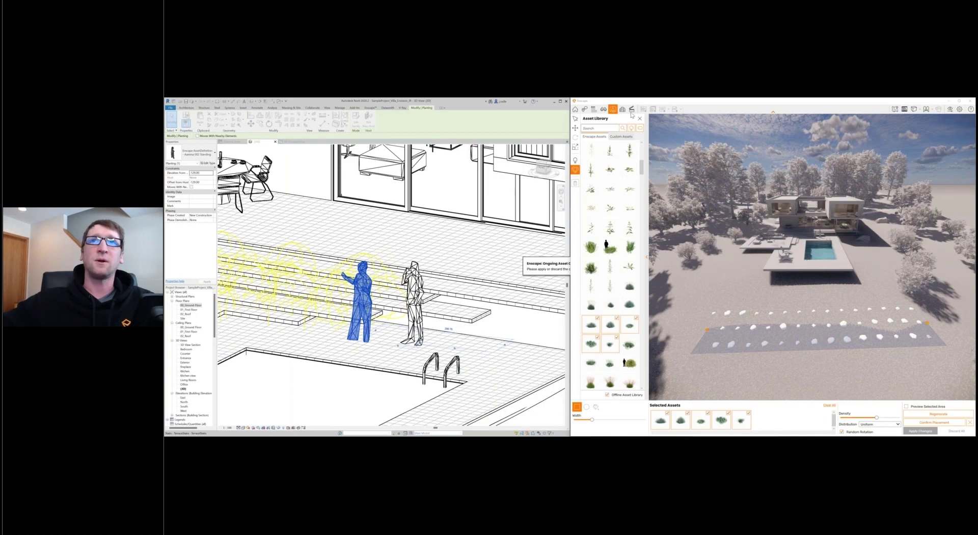
key("Escape")
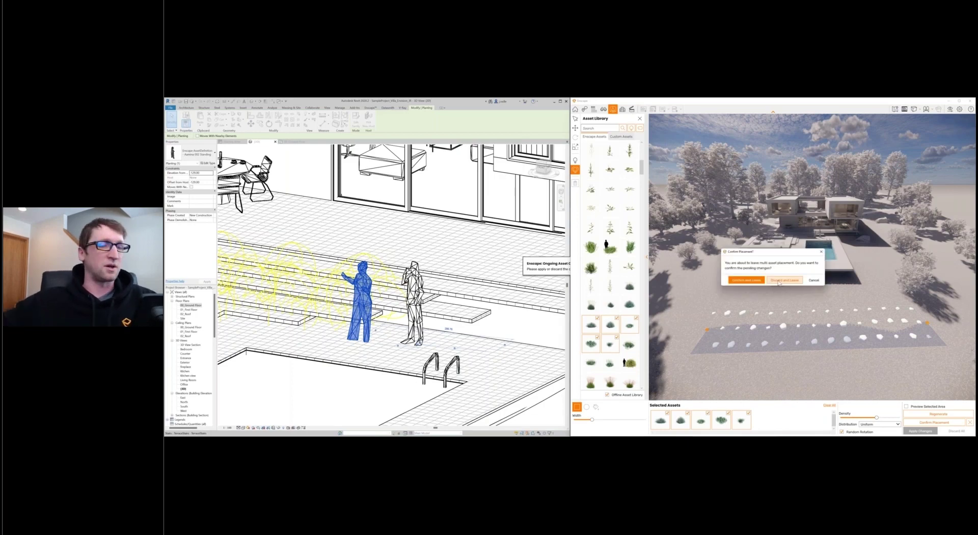
left_click(785, 280)
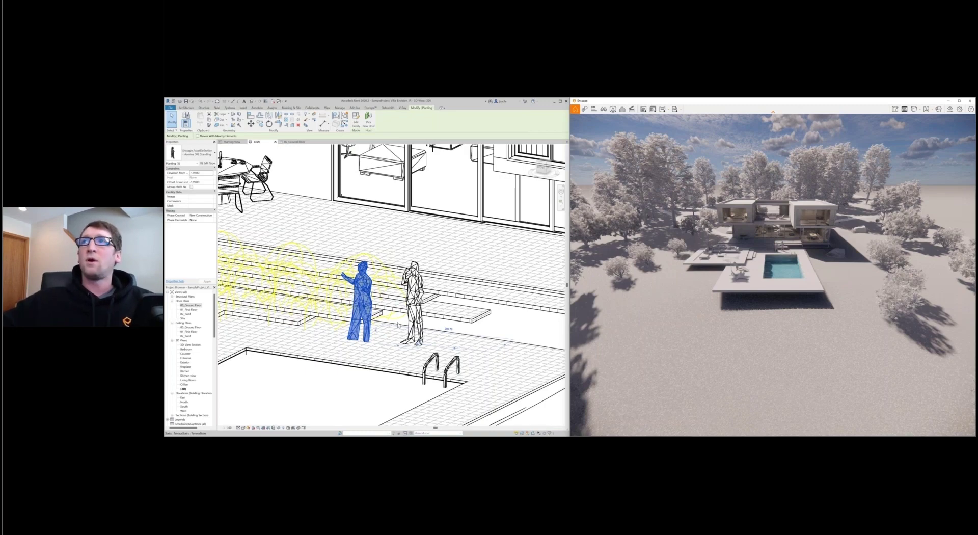
Step: Turn off the white style in Visual Settings for a full-colour render
left_click(951, 110)
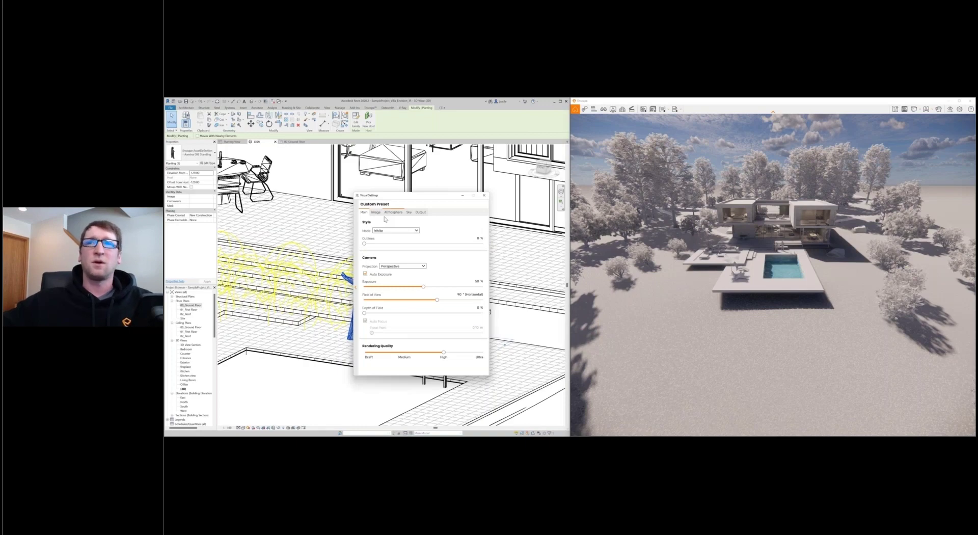
left_click(396, 230)
left_click(387, 235)
left_click(779, 294)
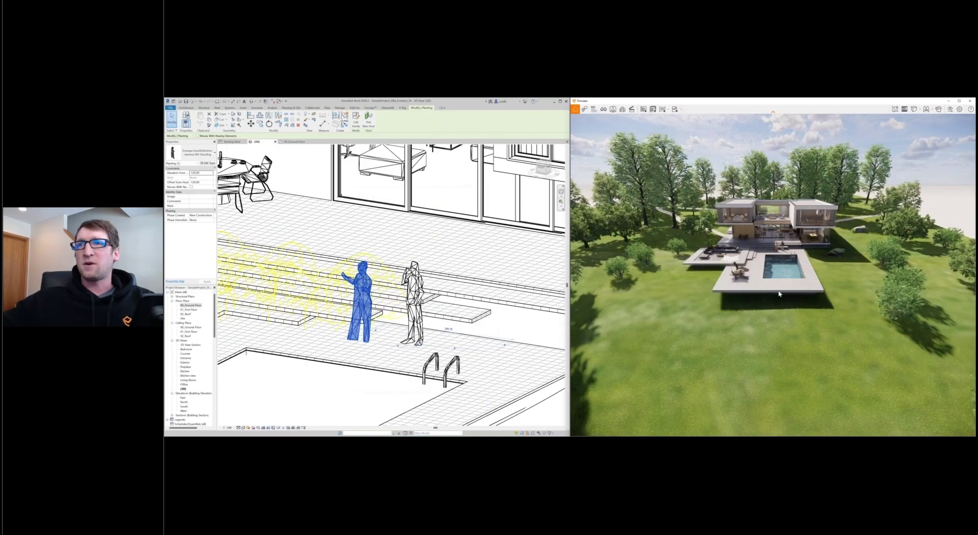
Step: Fly the camera forward and down to a low poolside view of the villa
key("w")
left_click_drag(779, 294, 825, 337)
key("w")
key("w")
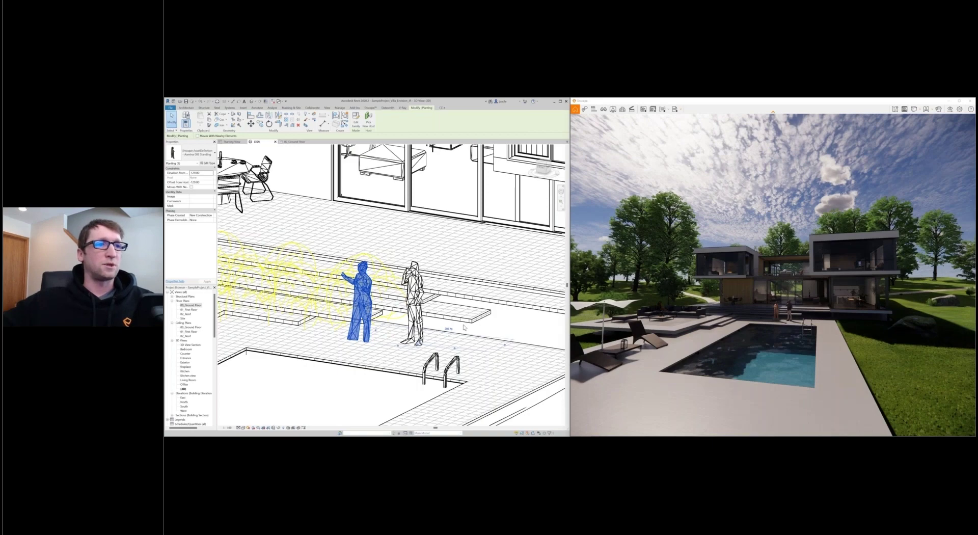
Step: Set the Revit 3D view's visual style to Shaded and open Enscape's Material Library
scroll(464, 327, "down", 2)
left_click(248, 428)
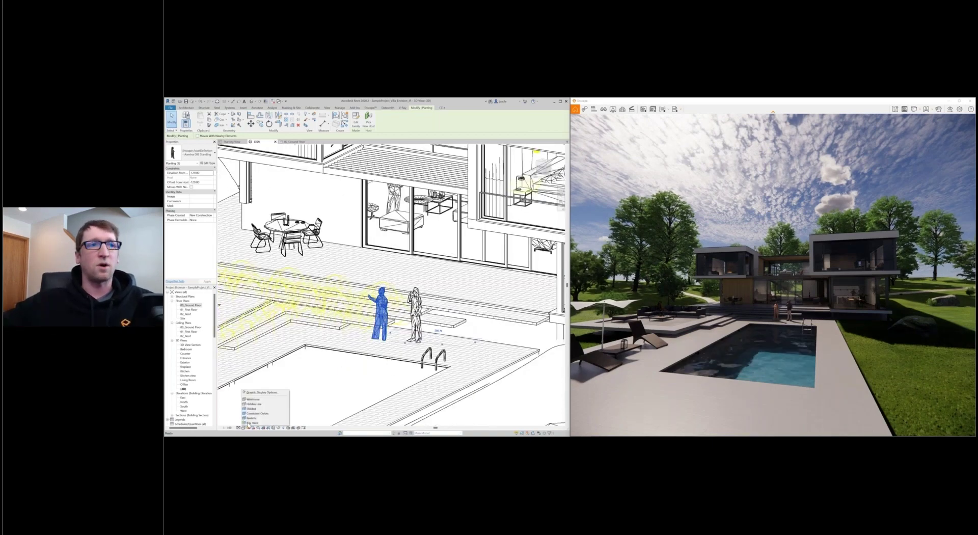
left_click(251, 418)
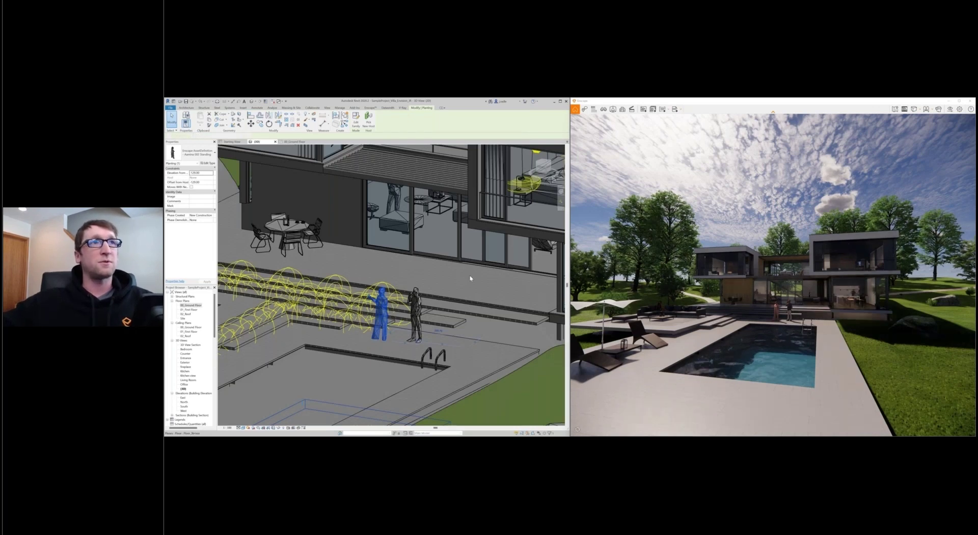
left_click(370, 107)
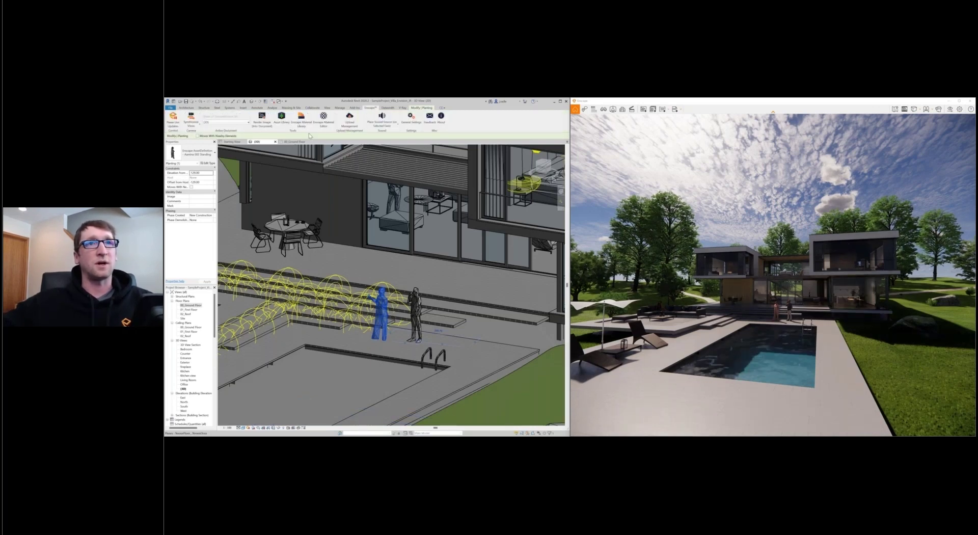
left_click(306, 126)
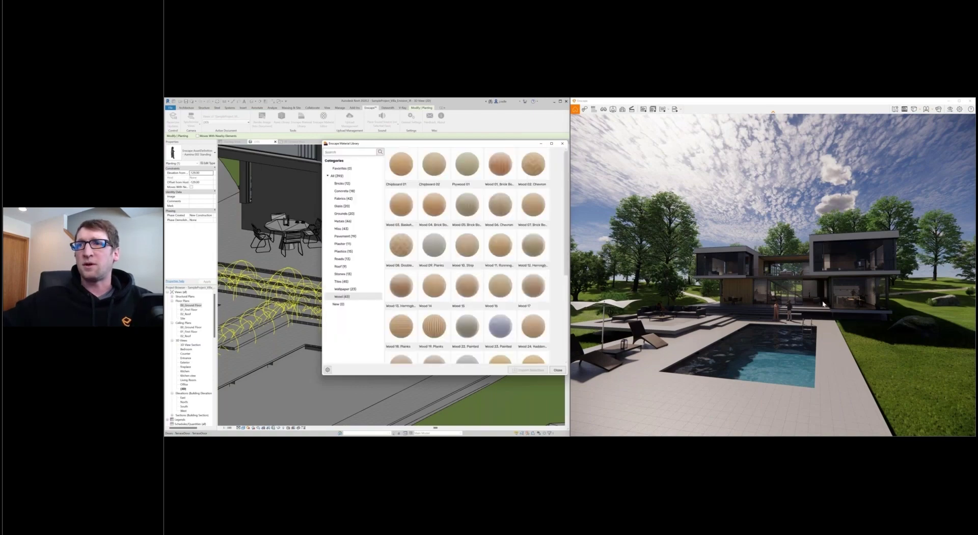
Step: Import the Wood 08 material from the library into the Revit project
right_click(823, 304)
right_click(823, 304)
right_click_drag(823, 304, 785, 305)
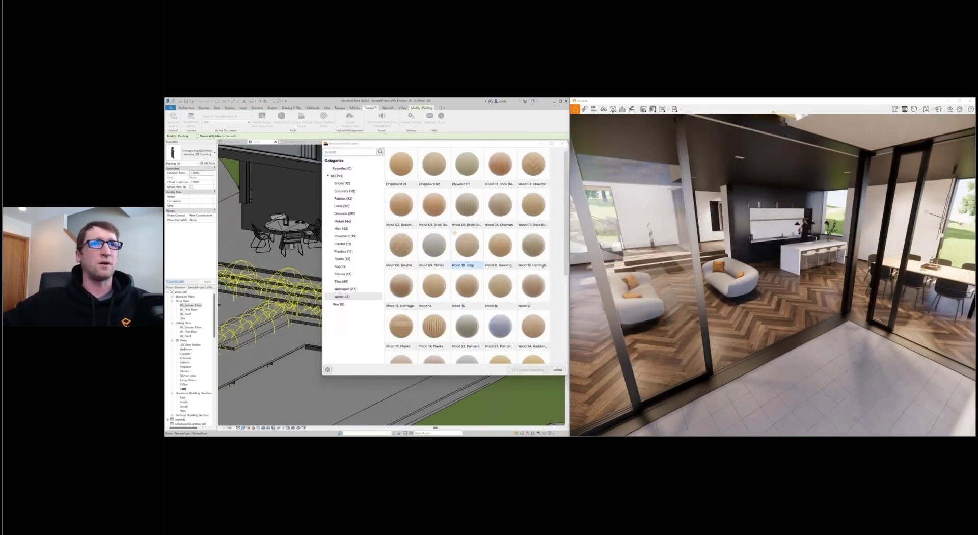
left_click(409, 251)
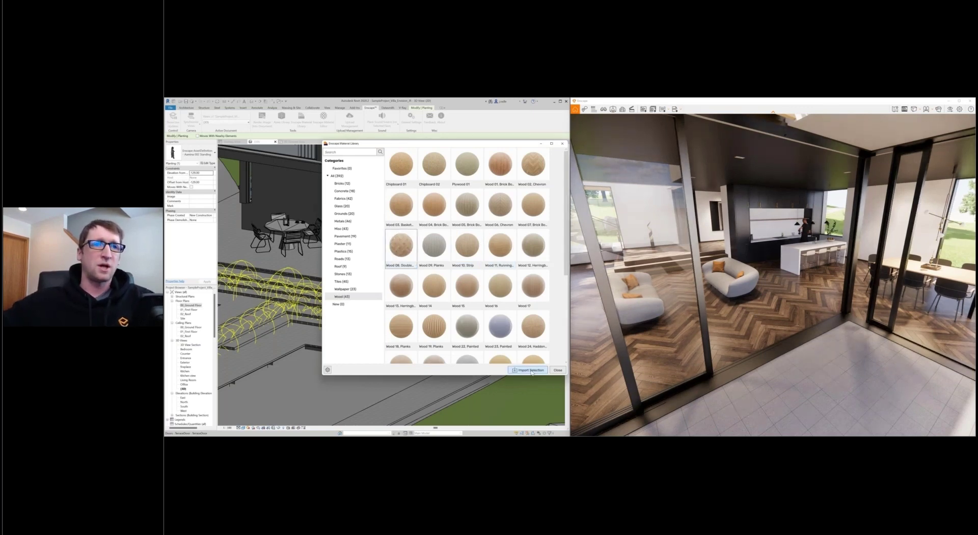
left_click(531, 370)
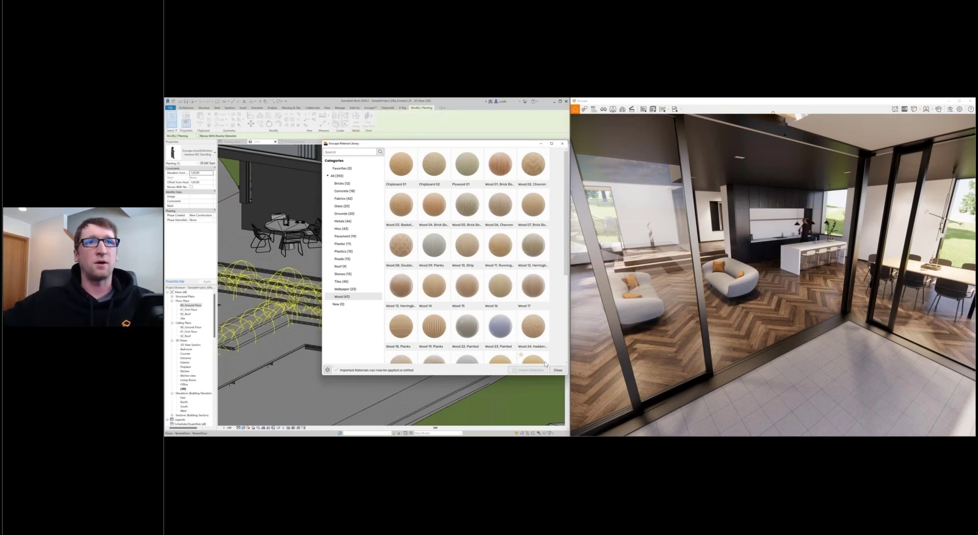
left_click(558, 370)
Step: Orbit the Revit model and select the living room floor
middle_click_drag(452, 287, 504, 296, "shift")
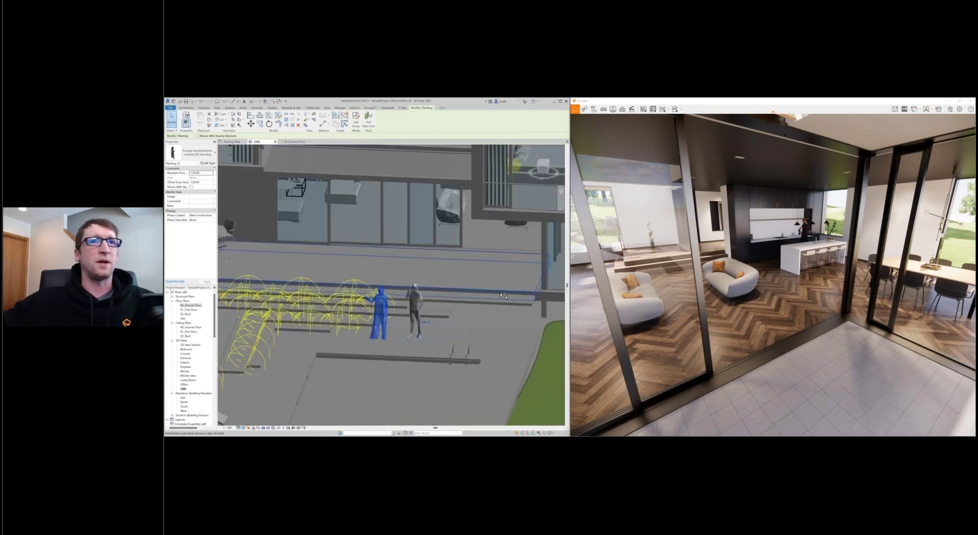
middle_click_drag(504, 296, 489, 301, "shift")
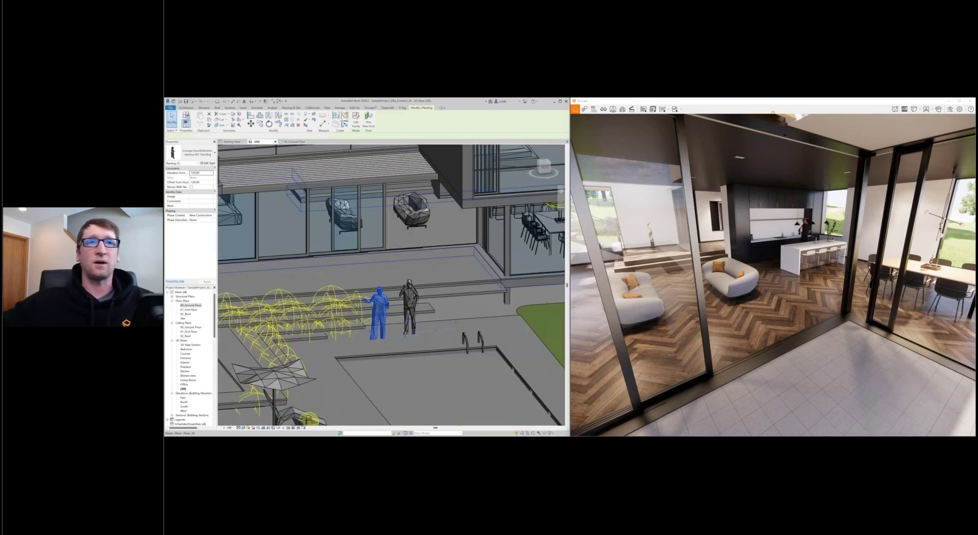
left_click(500, 283)
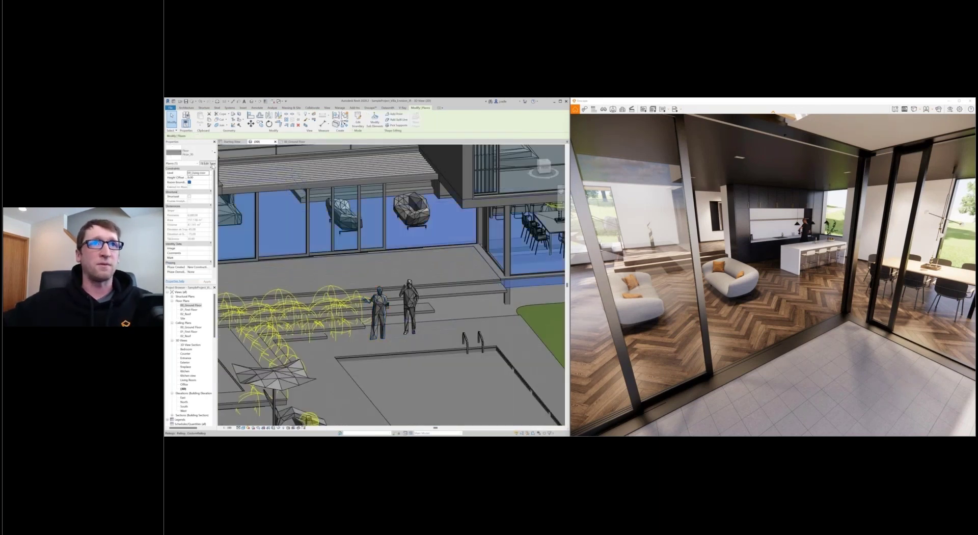
Step: Set the floor type's finish layer material to Wood 08, Double Basket Weave
left_click(208, 163)
left_click(455, 214)
left_click(415, 190)
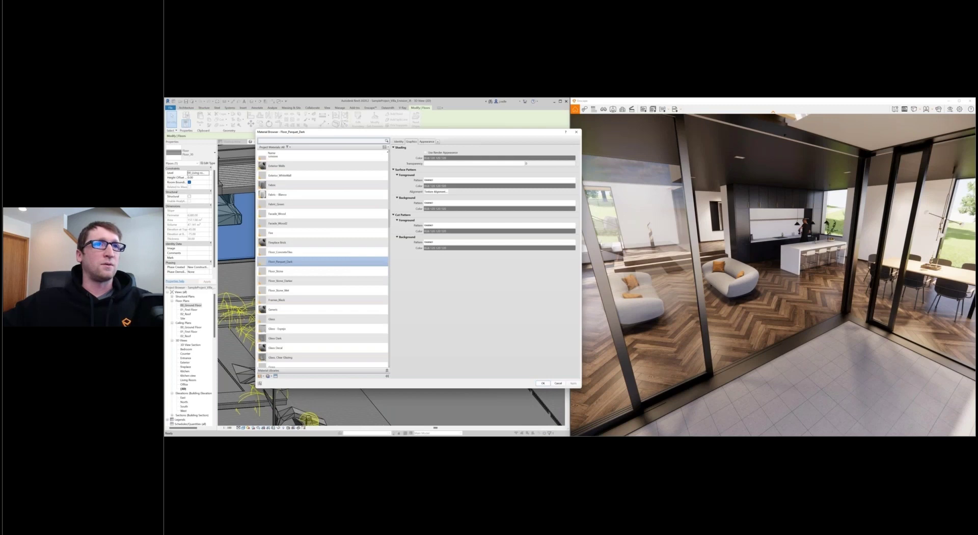
scroll(390, 260, "down", 10)
scroll(388, 304, "down", 10)
scroll(389, 320, "down", 10)
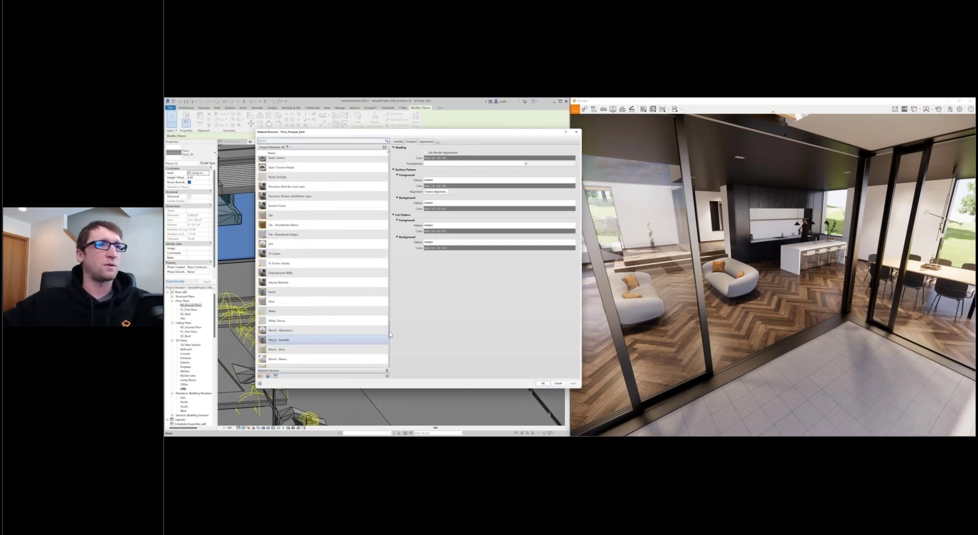
scroll(390, 343, "down", 3)
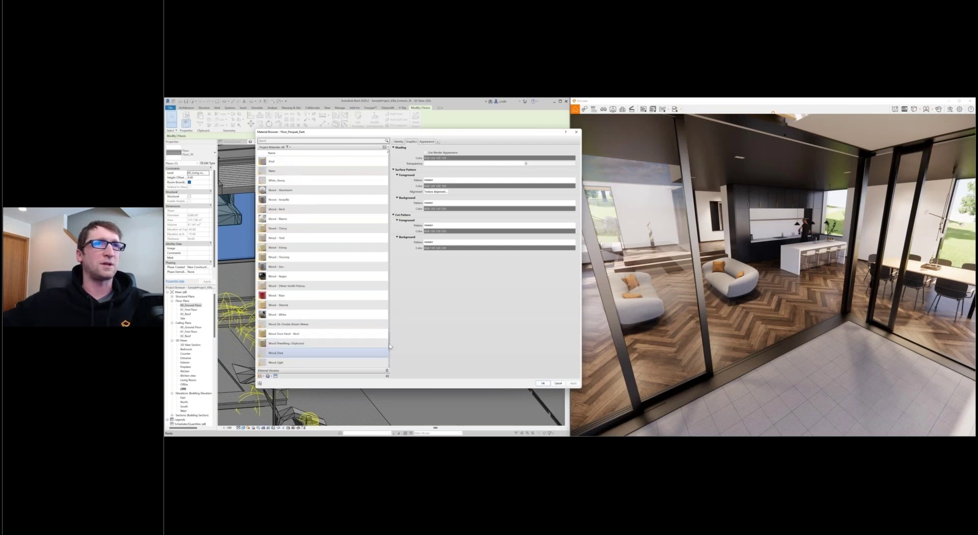
left_click(377, 324)
left_click(428, 143)
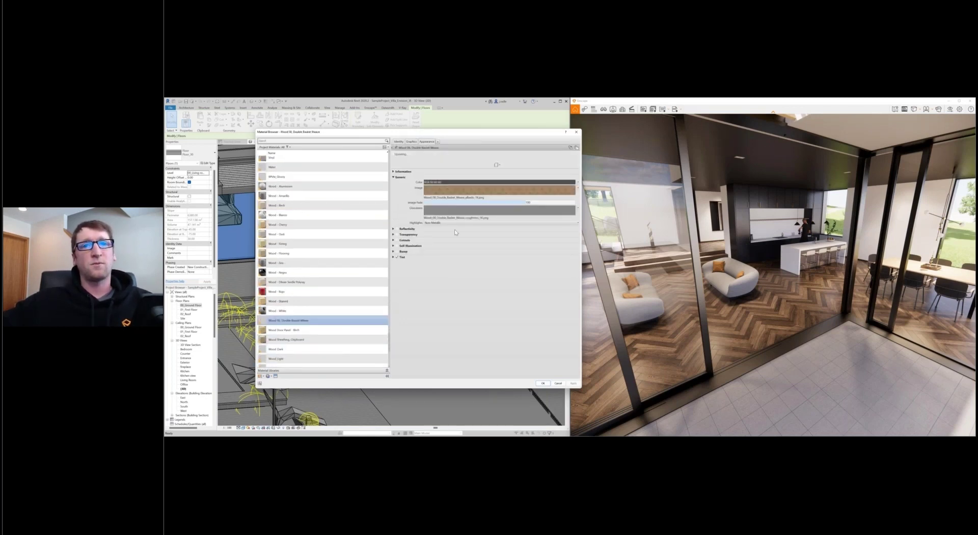
left_click(543, 384)
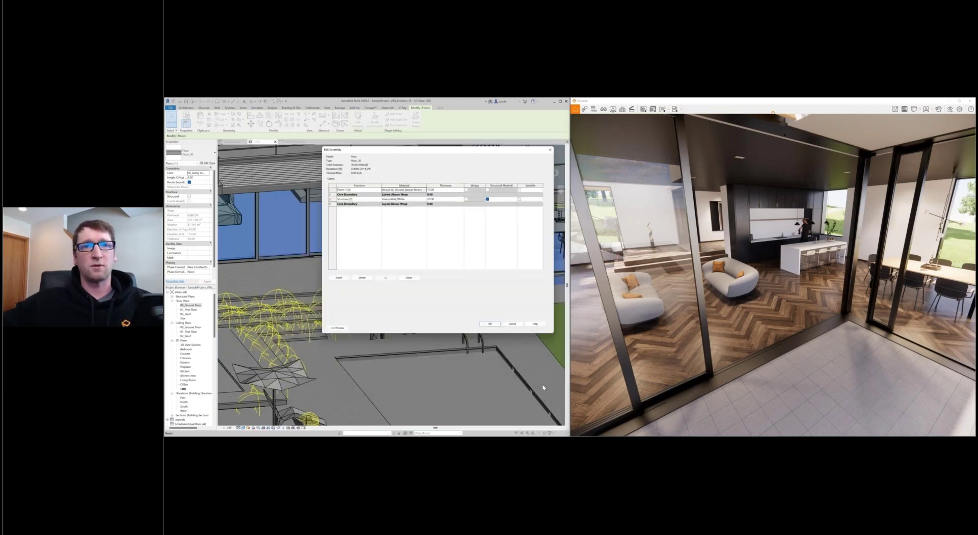
key("Return")
left_click(494, 328)
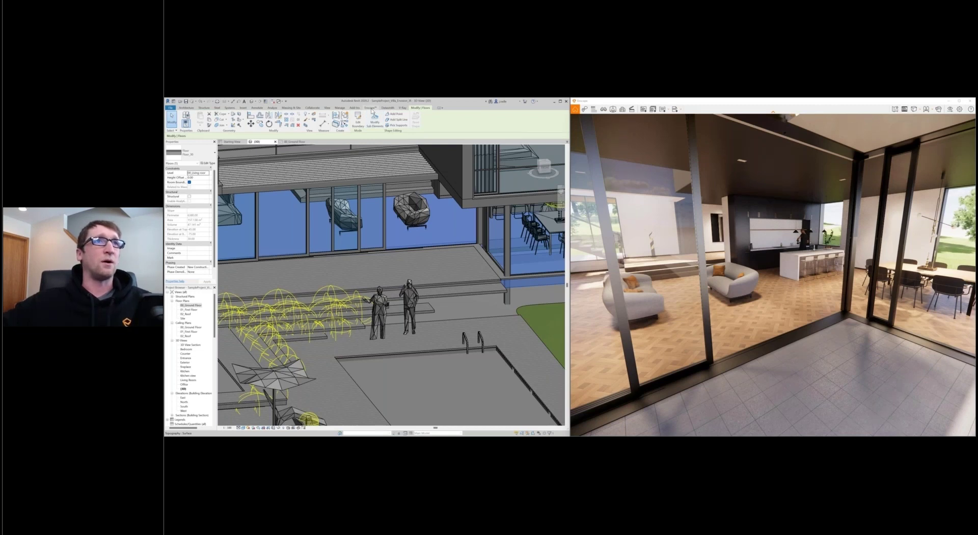
Step: Open the Enscape Material Editor on Wood 08, Double Basket Weave
left_click(371, 108)
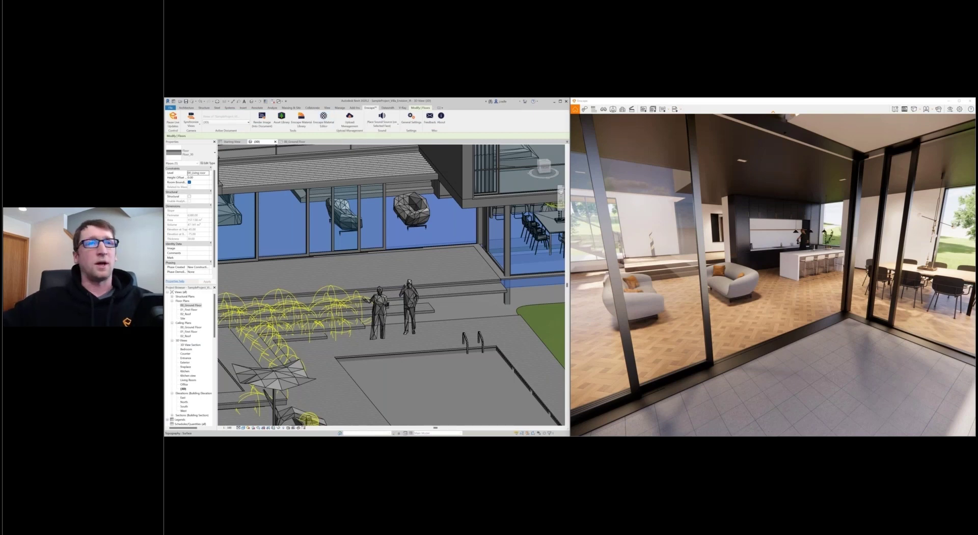
left_click_drag(445, 151, 444, 152)
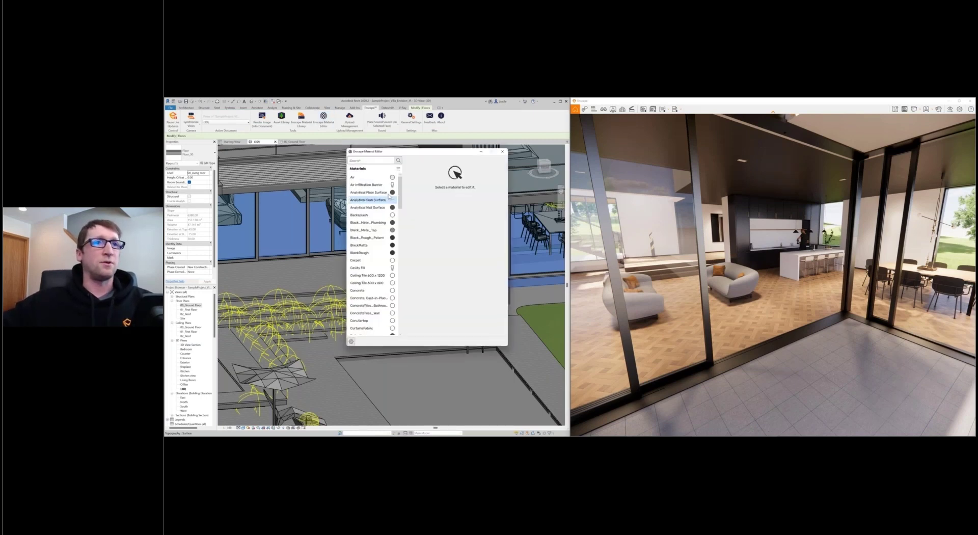
left_click_drag(400, 196, 405, 318)
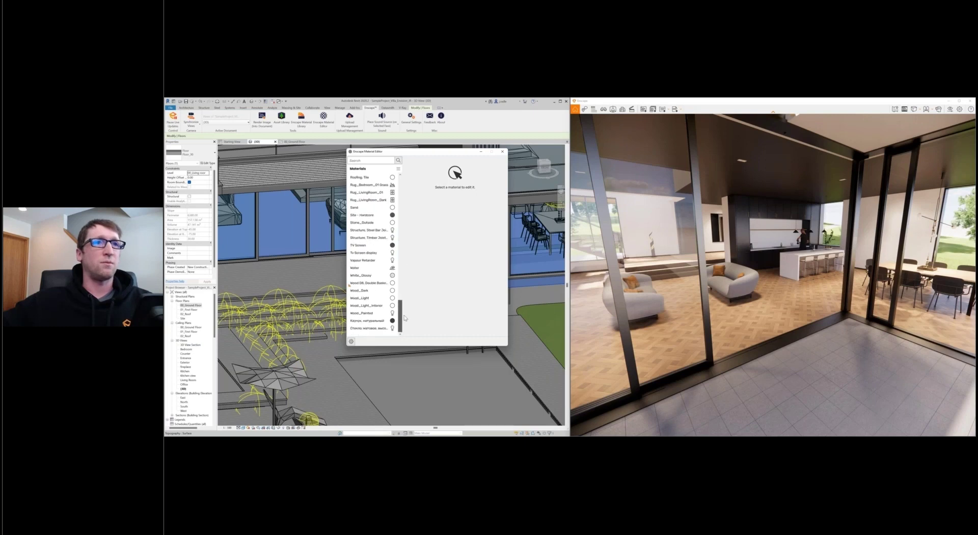
left_click(369, 283)
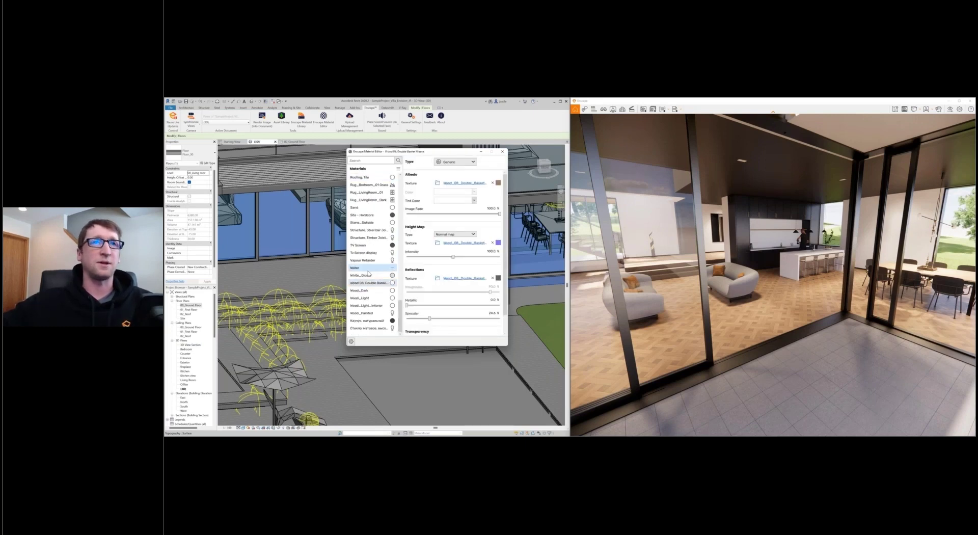
Step: Tint Wood 08 grey and bring up its albedo texture settings
mouse_move(498, 182)
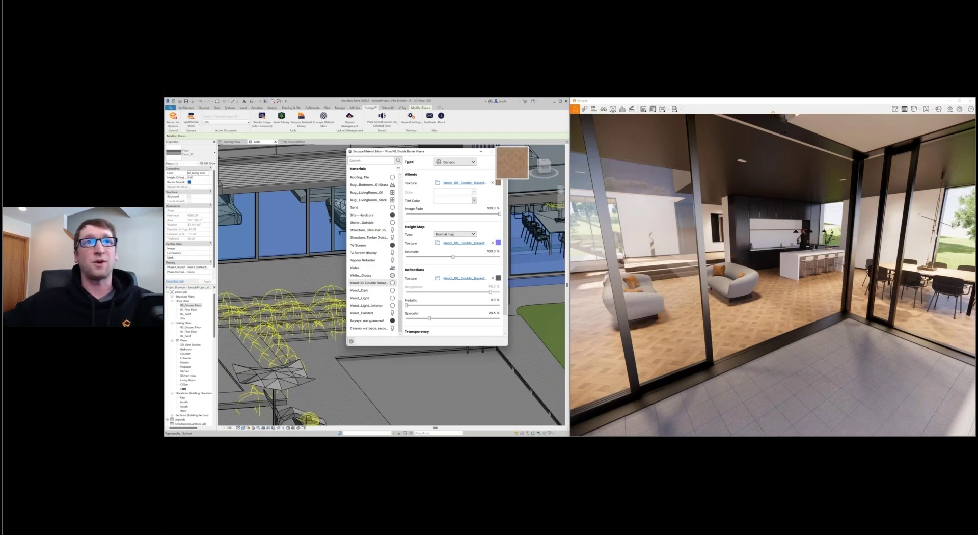
left_click(474, 200)
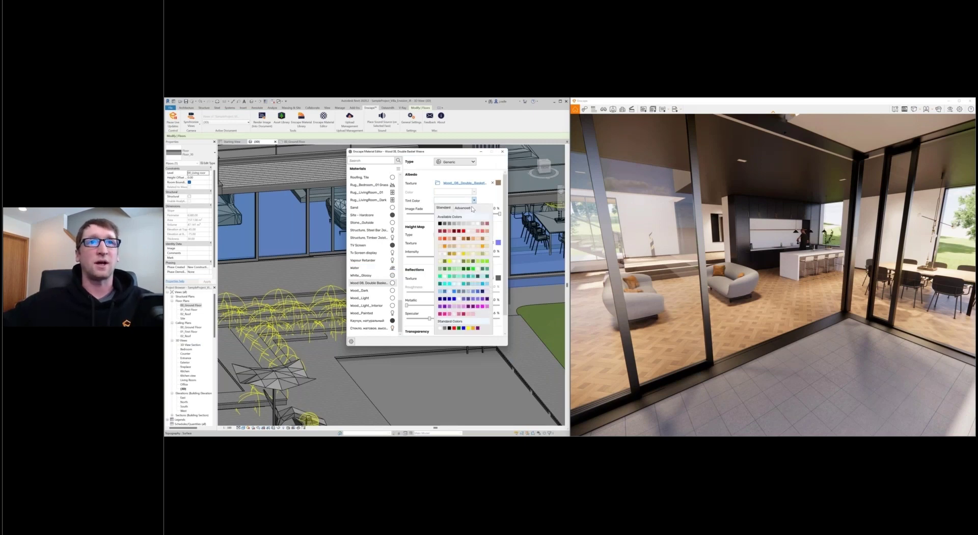
left_click(445, 227)
left_click(463, 182)
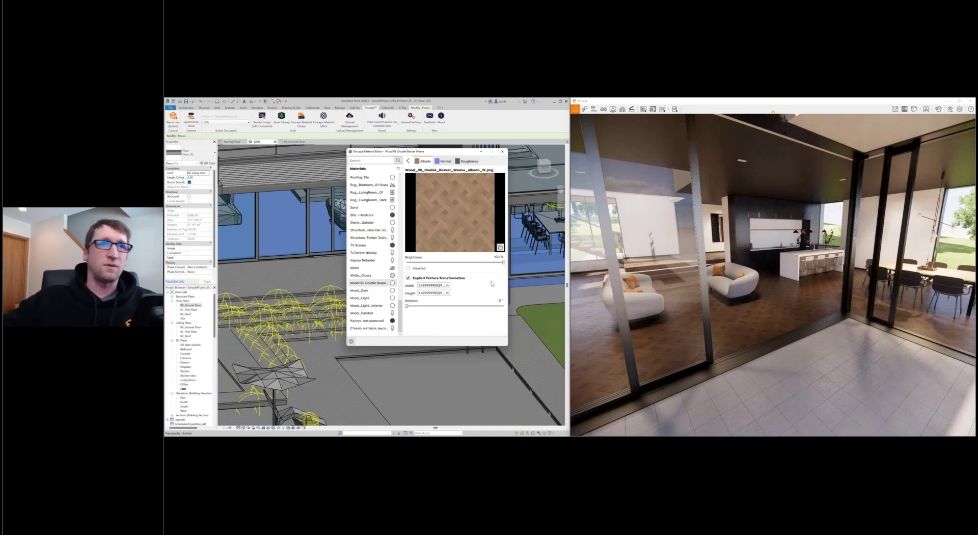
Step: Set the albedo texture size to 2 × 2 with a 45° rotation
key("Num_Lock")
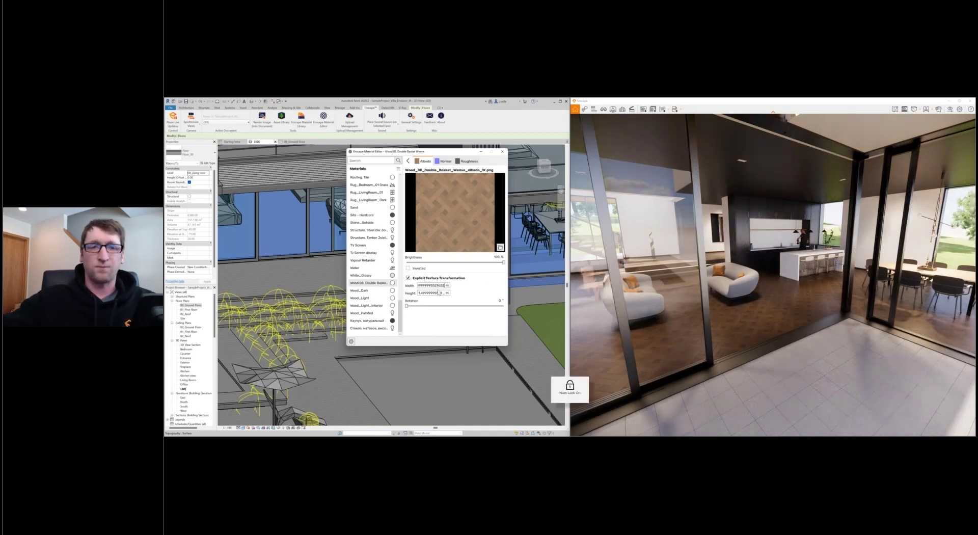
type("1.2")
key("Tab")
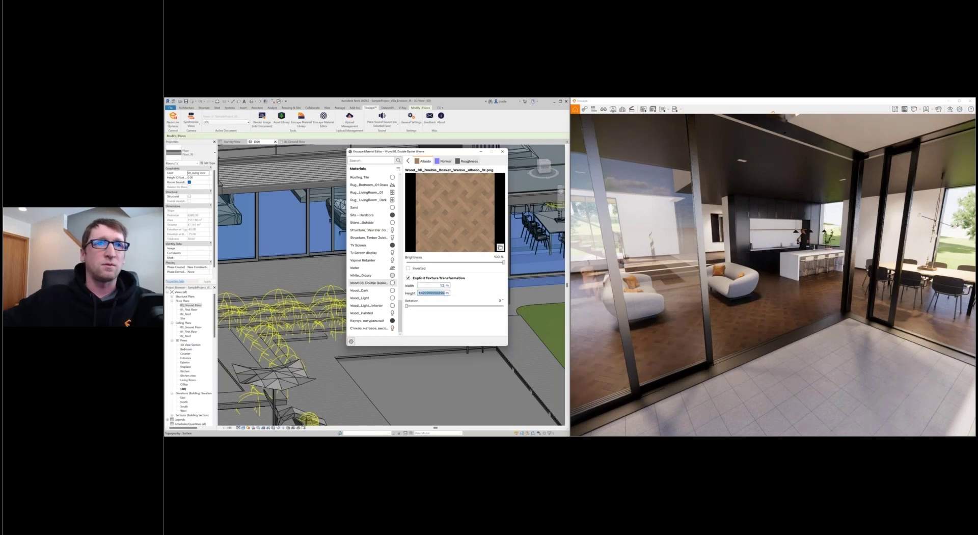
type("2")
key("shift+Tab")
type("2")
key("Tab")
key("Tab")
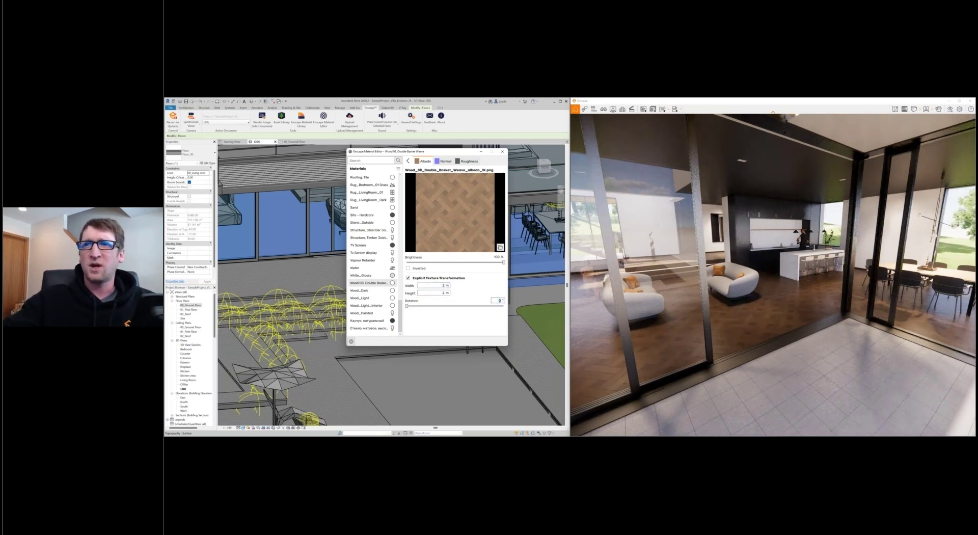
type("45")
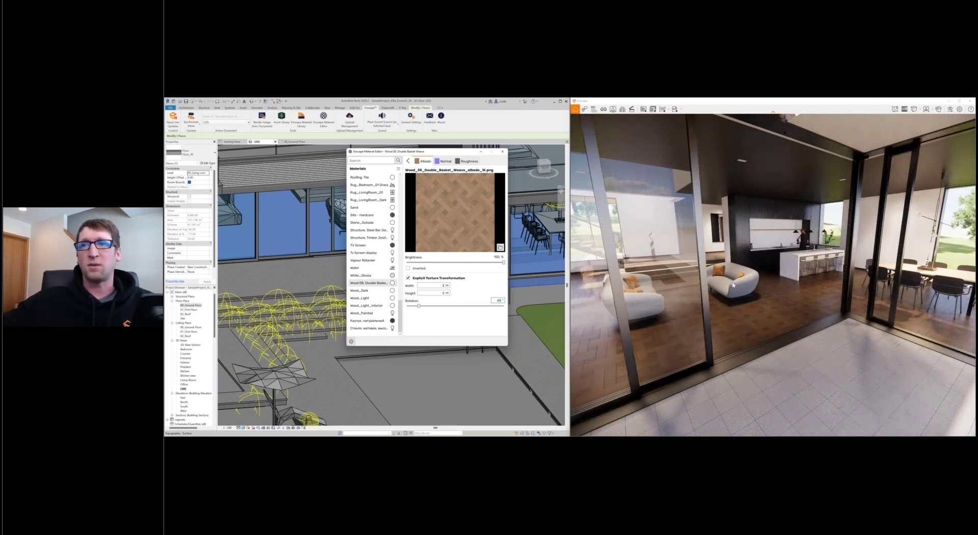
Step: Lower the roughness map brightness so the floor renders glossier
left_click(478, 162)
left_click_drag(474, 261, 429, 262)
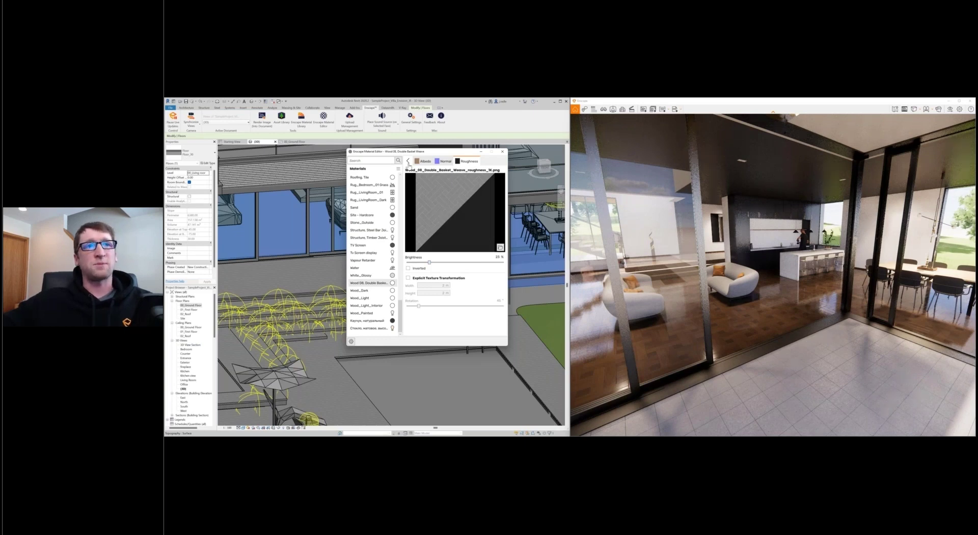
left_click(408, 162)
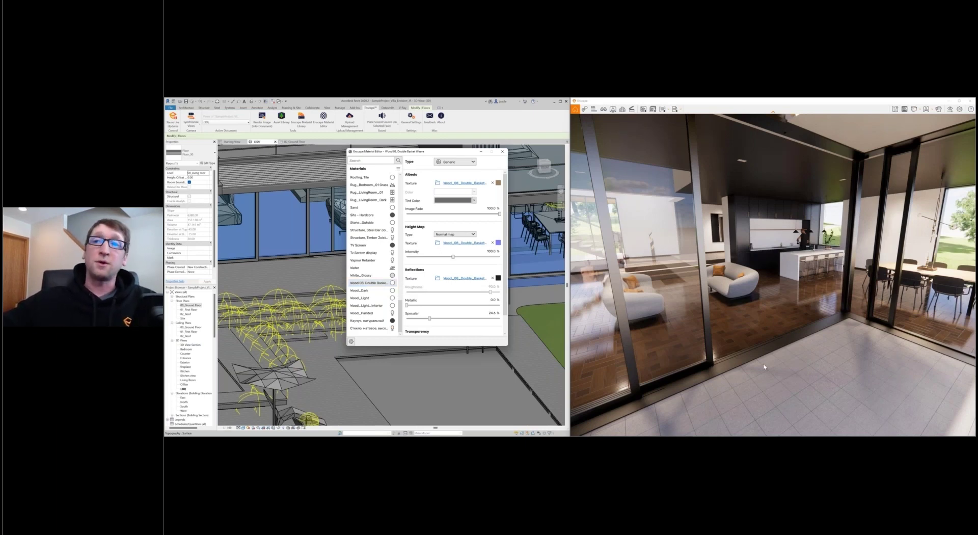
Step: Turn the render toward the pool terrace and choose Replace with Enscape Material for Floor_Stone
left_click(871, 359)
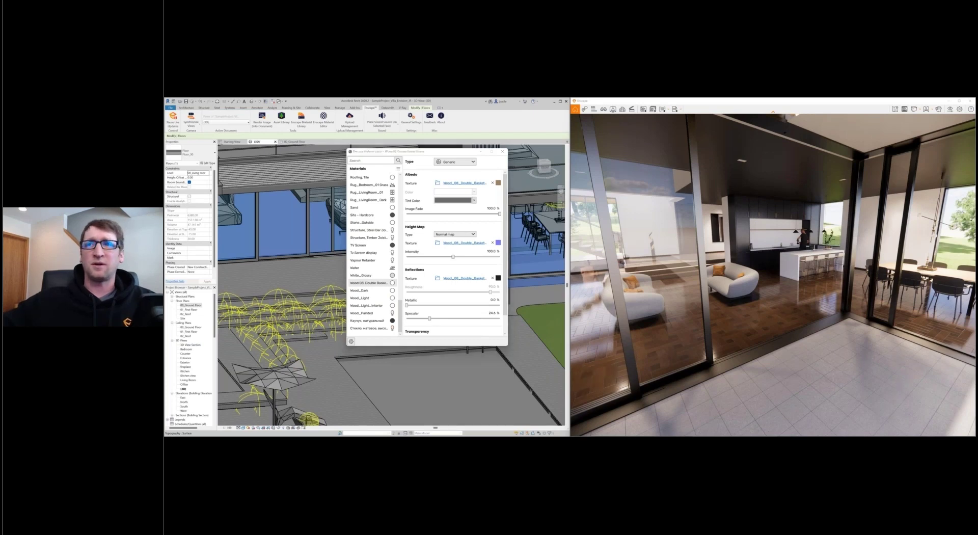
left_click_drag(866, 351, 942, 352)
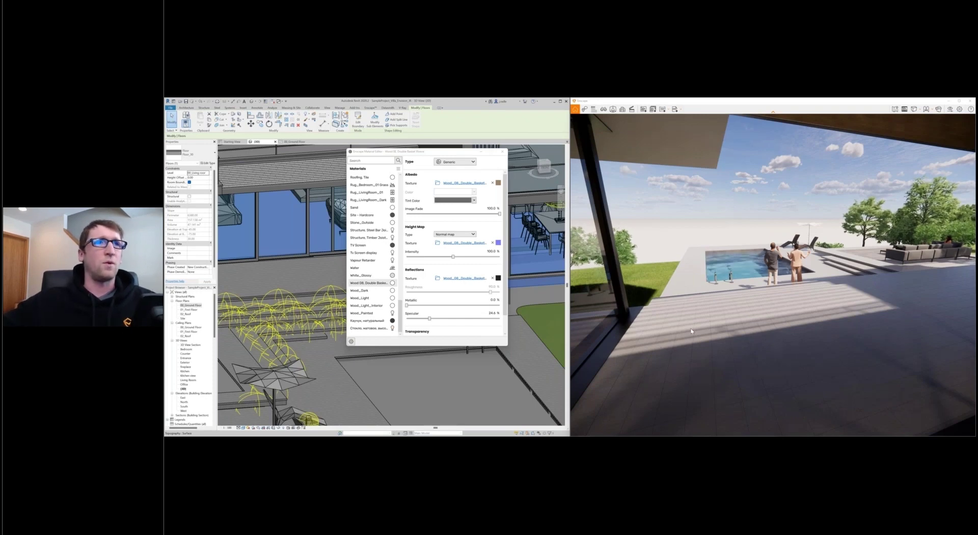
scroll(368, 262, "up", 3)
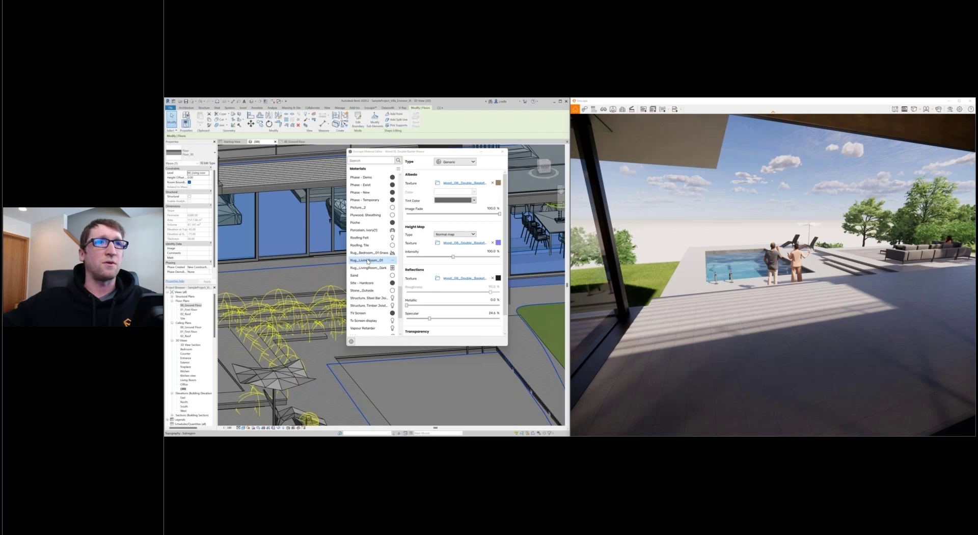
scroll(368, 261, "up", 2)
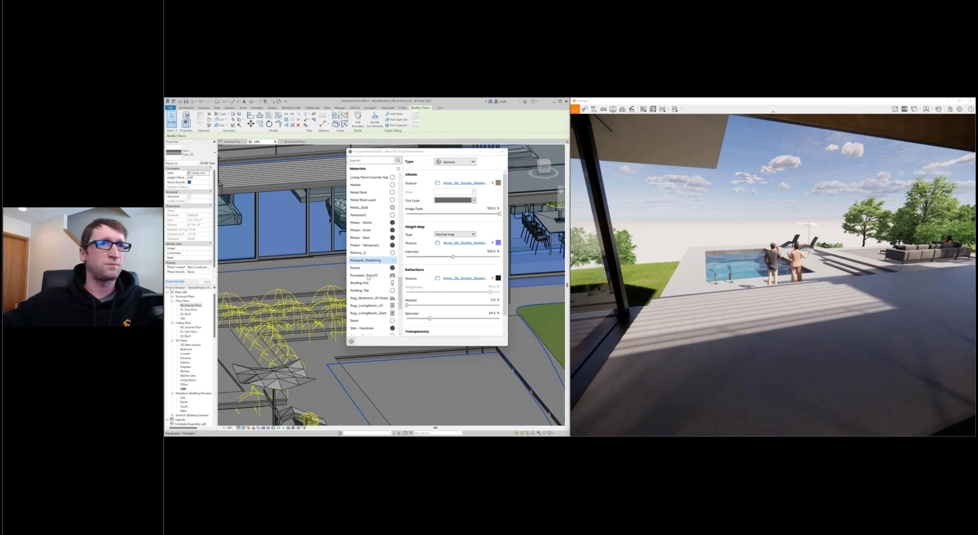
scroll(368, 277, "up", 7)
left_click(366, 248)
left_click(392, 247)
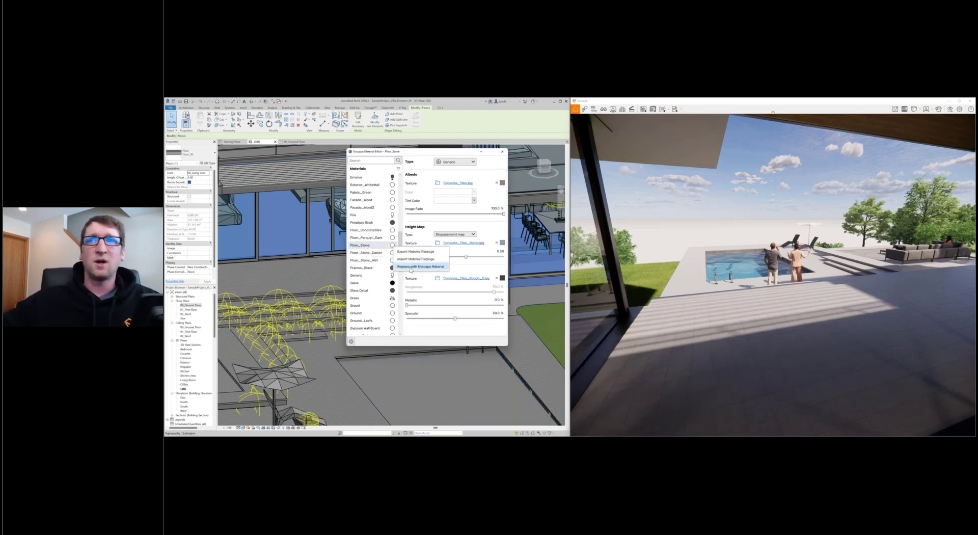
left_click(413, 266)
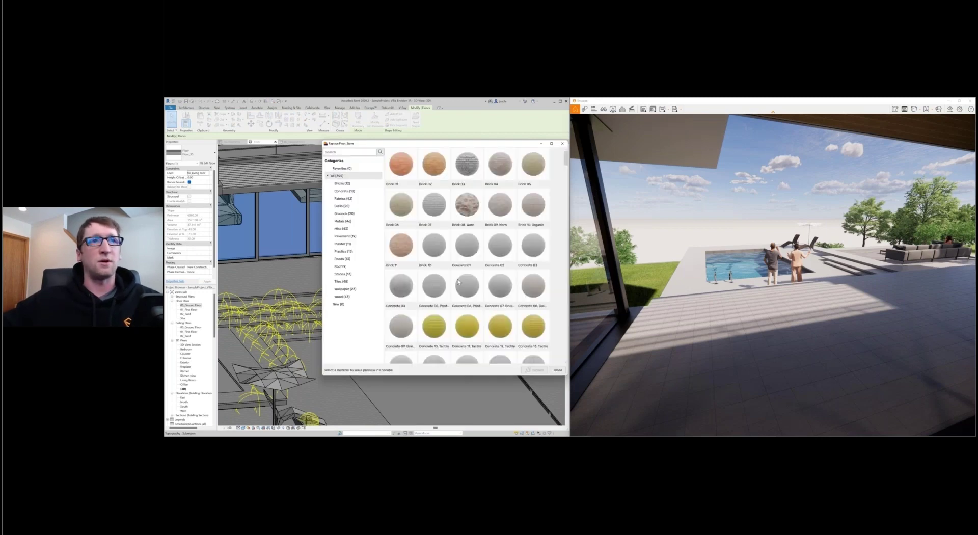
Step: Preview Tiles 15, 17 and 18, then replace Floor_Stone with the beige Tiles 21
left_click(353, 279)
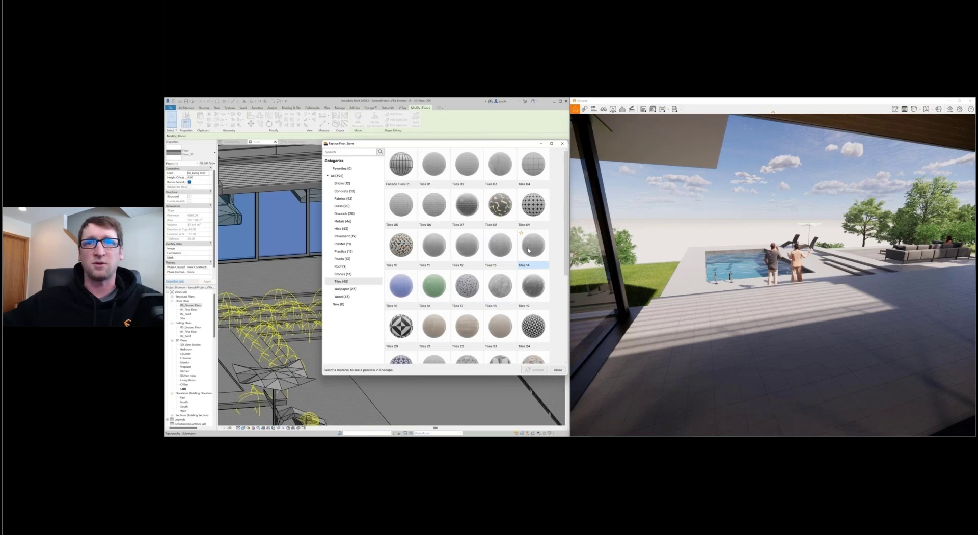
left_click(458, 298)
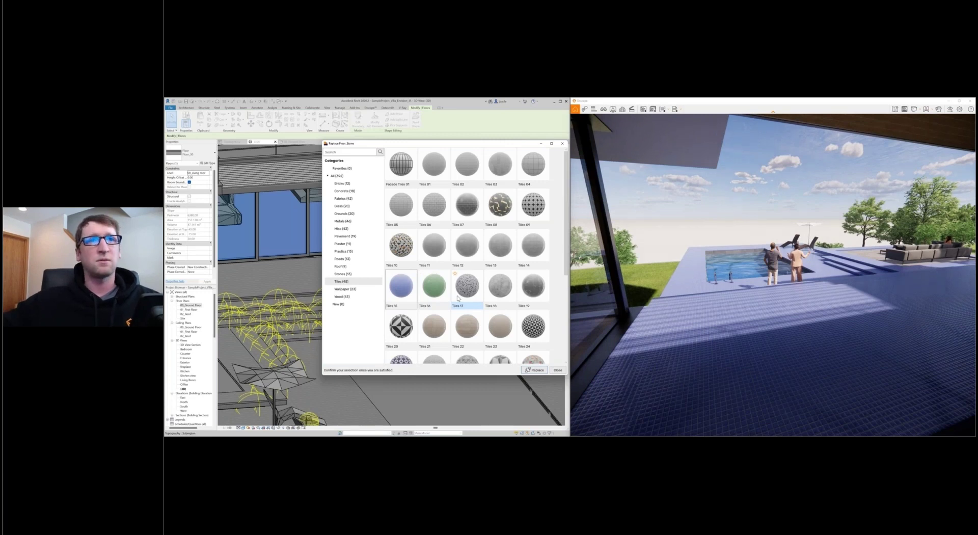
left_click(464, 295)
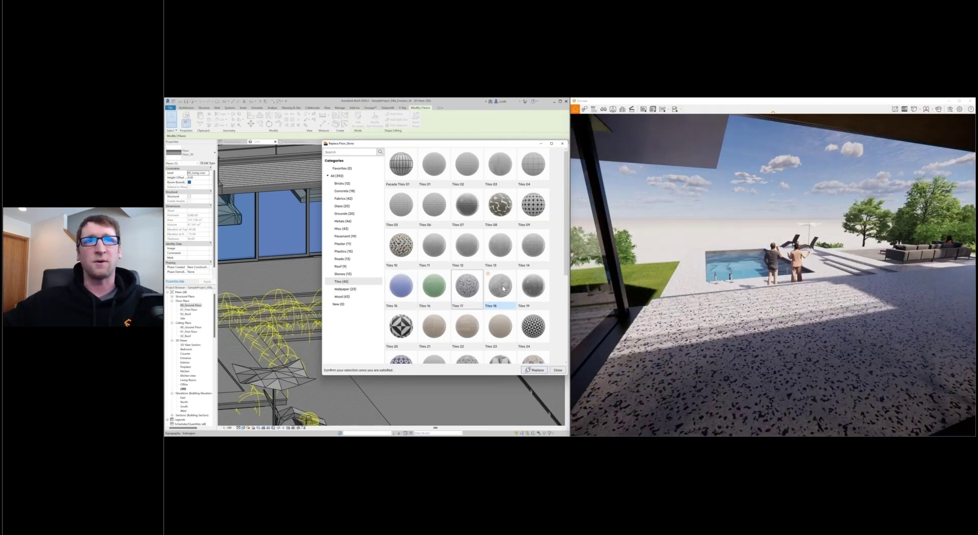
left_click(491, 306)
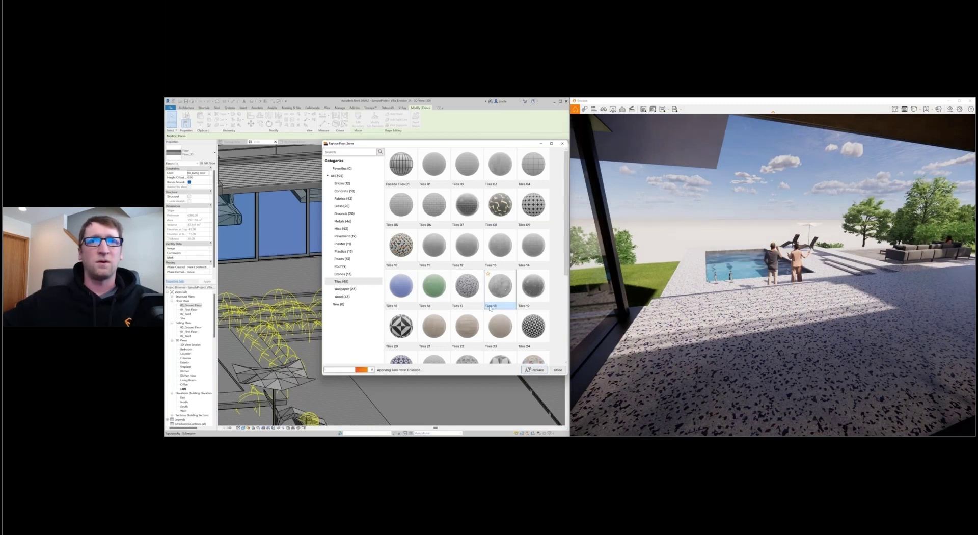
left_click(439, 329)
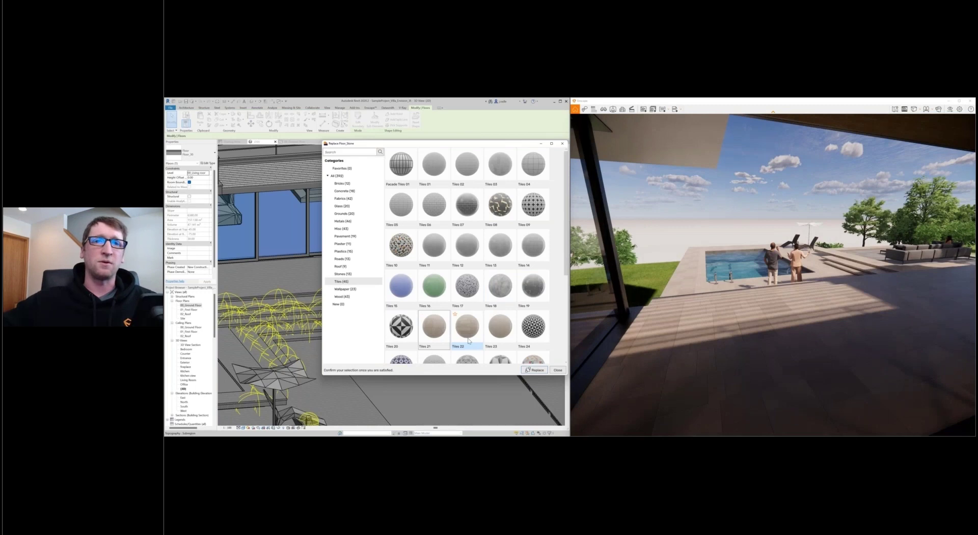
left_click(530, 371)
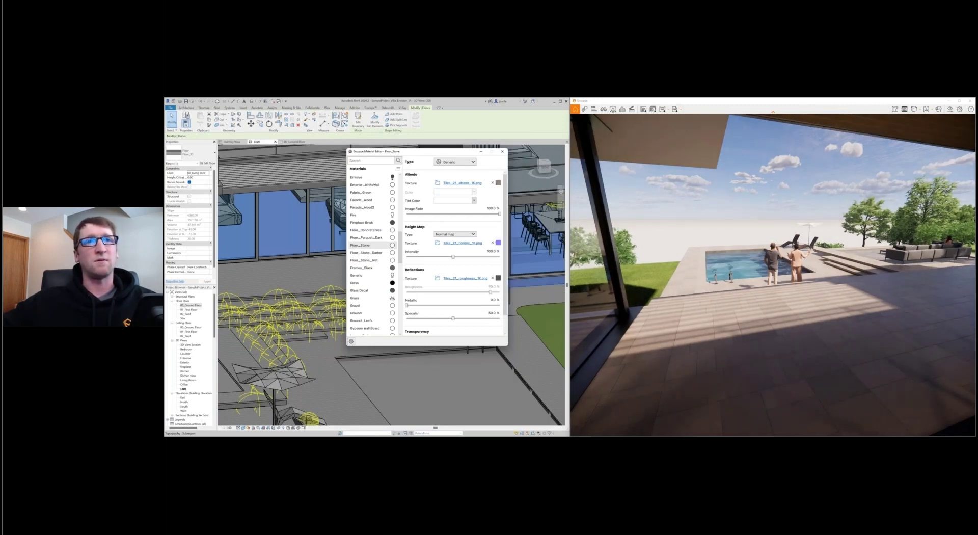
Step: Walk the camera into the kitchen and up close to the plain interior wall
mouse_move(498, 277)
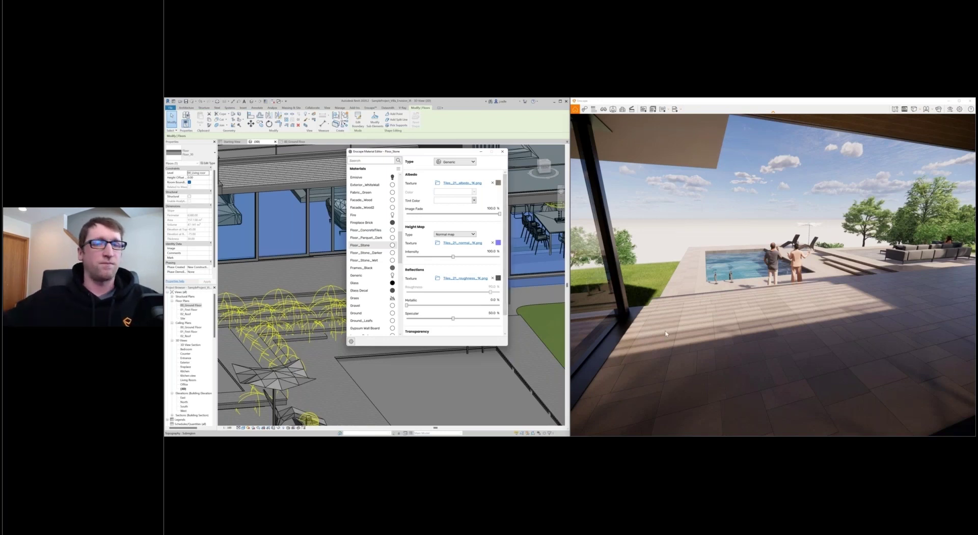
left_click_drag(714, 338, 719, 336)
key("w")
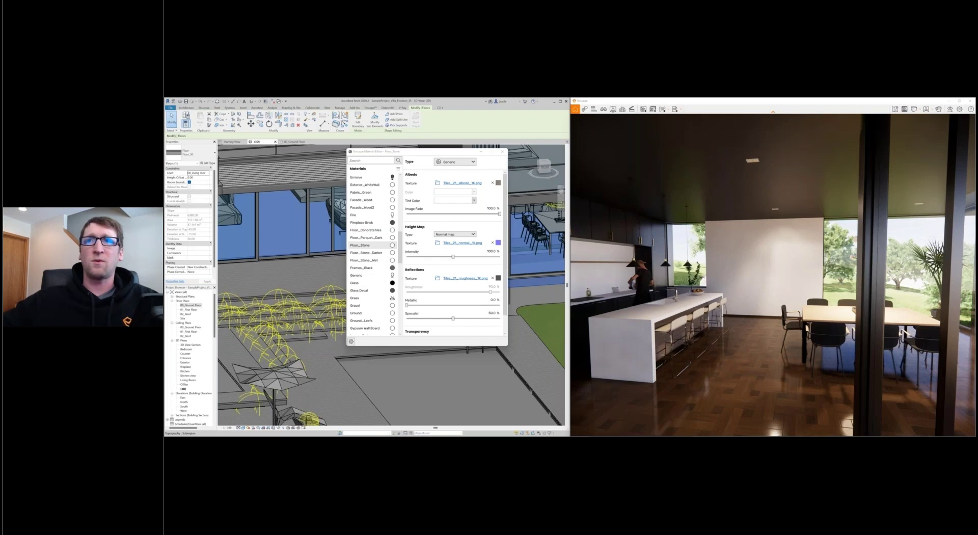
key("w")
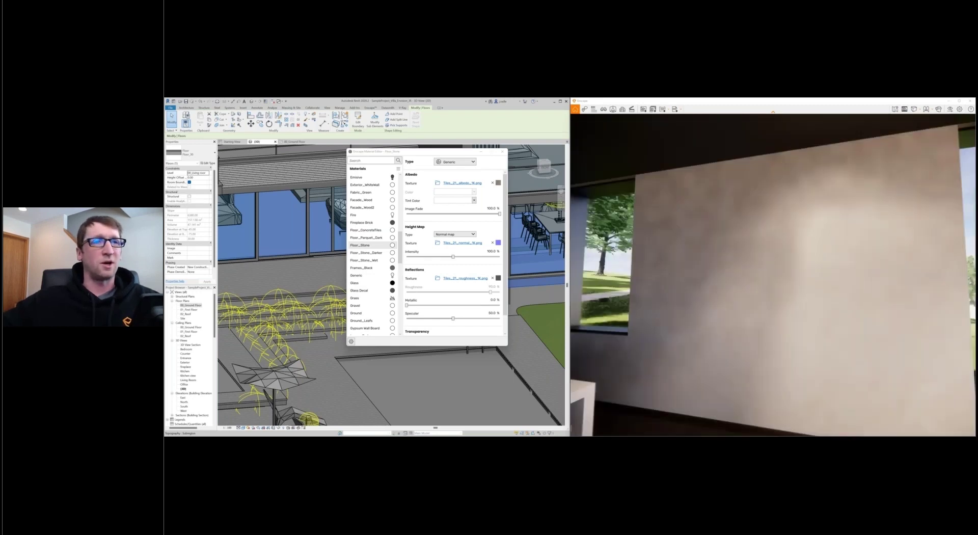
scroll(371, 307, "down", 2)
scroll(370, 306, "down", 4)
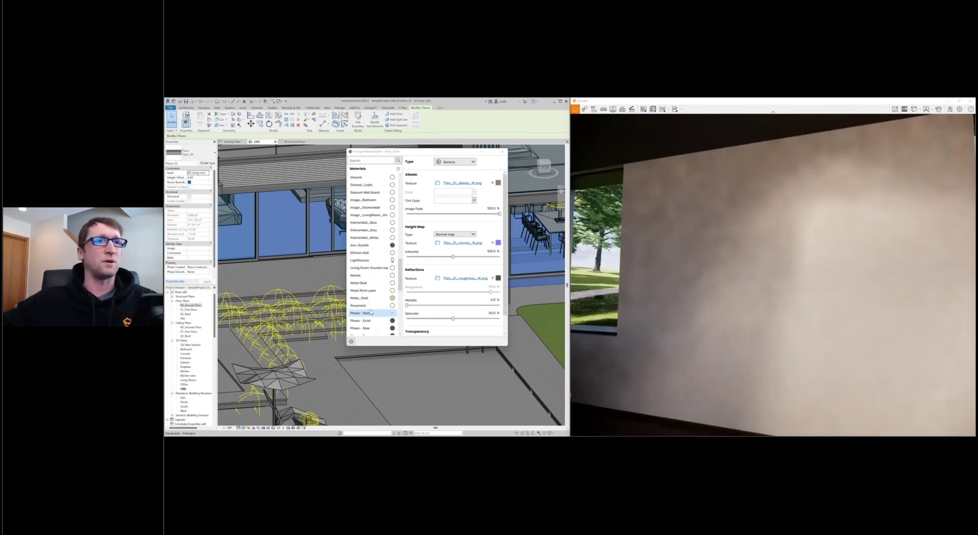
Step: Select the Kitchen Wall material and load Random_Rubble_Albedo as its albedo texture
left_click(371, 284)
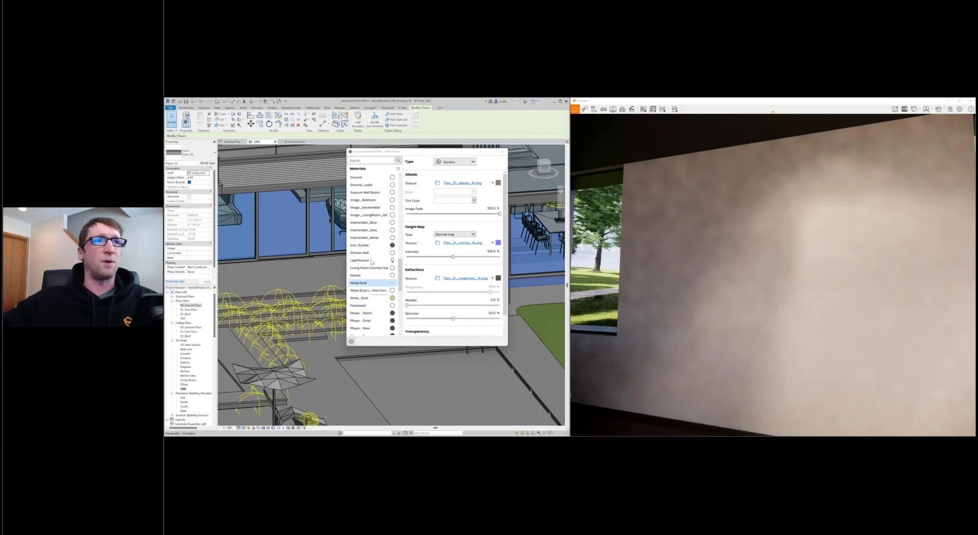
left_click(368, 253)
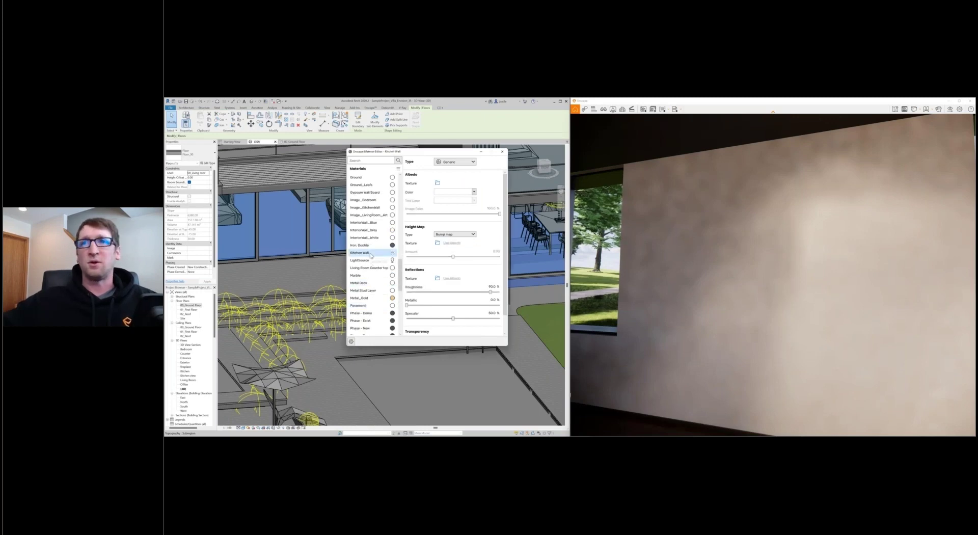
left_click(438, 184)
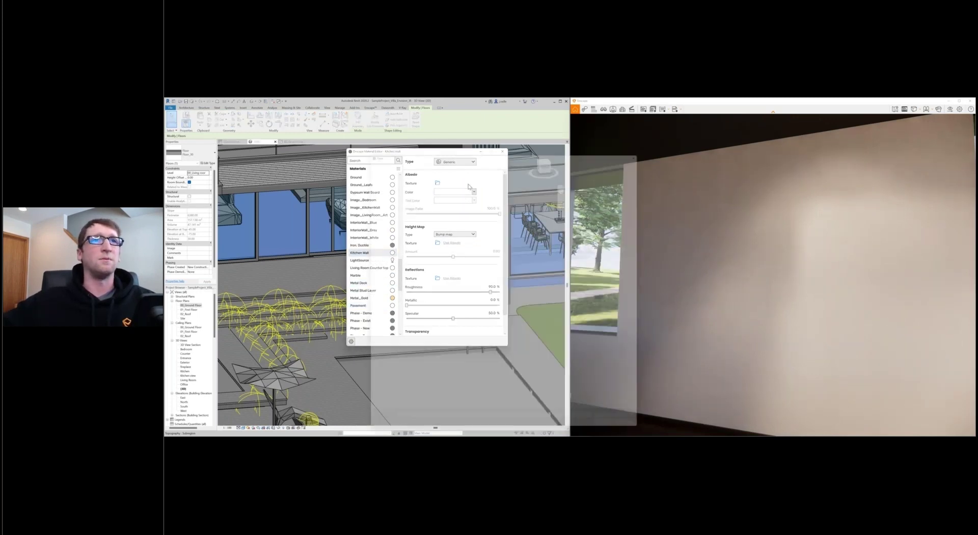
double_click(484, 175)
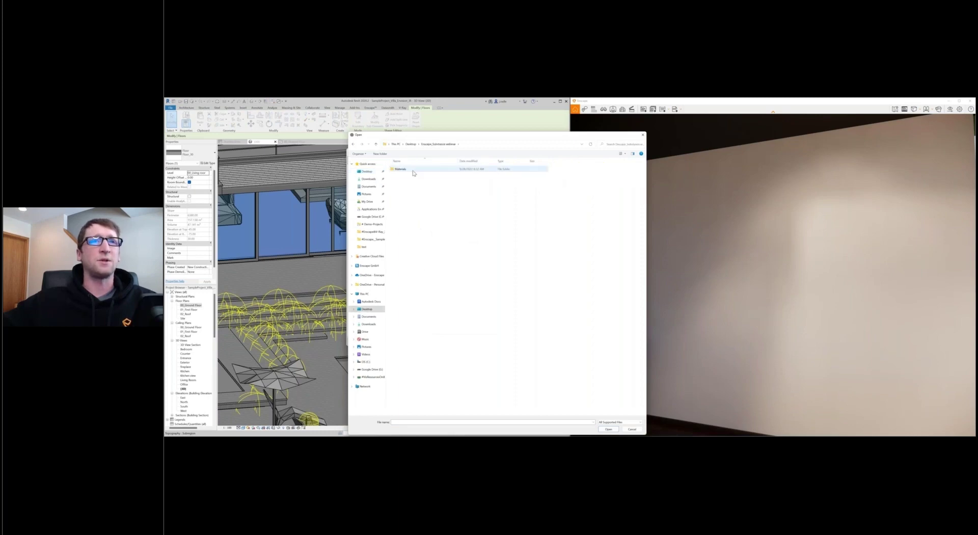
double_click(403, 169)
double_click(523, 315)
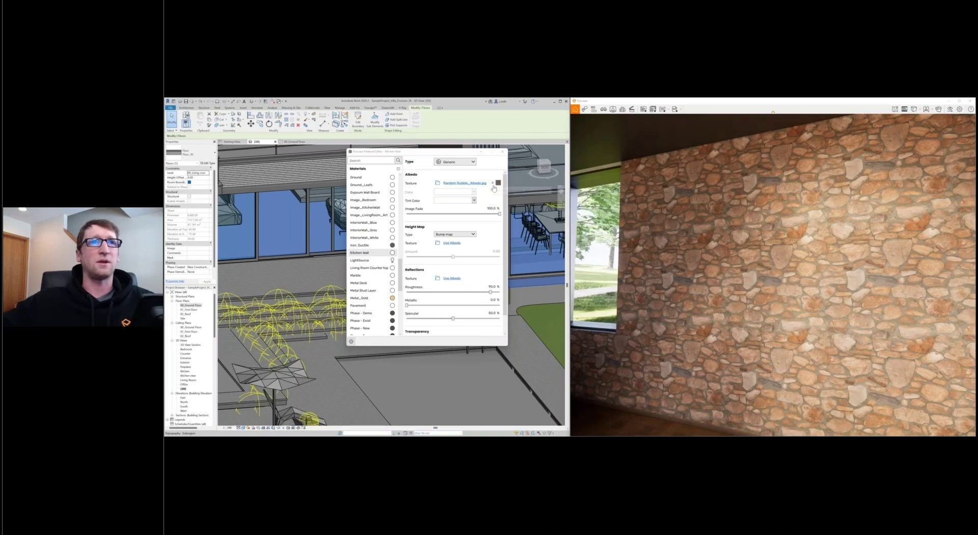
Step: Give the Kitchen Wall the Random Rubble roughness image and view the stone wall up close
left_click(437, 244)
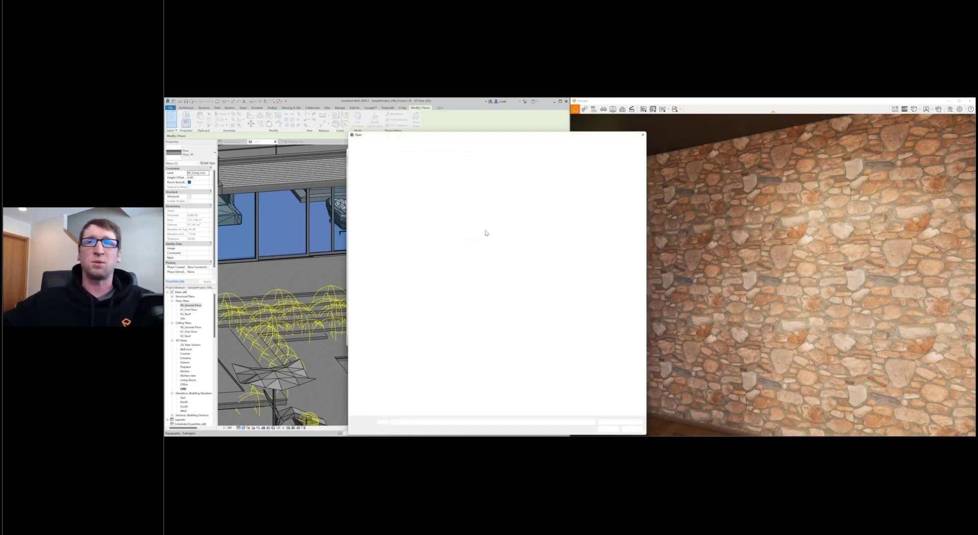
key("Escape")
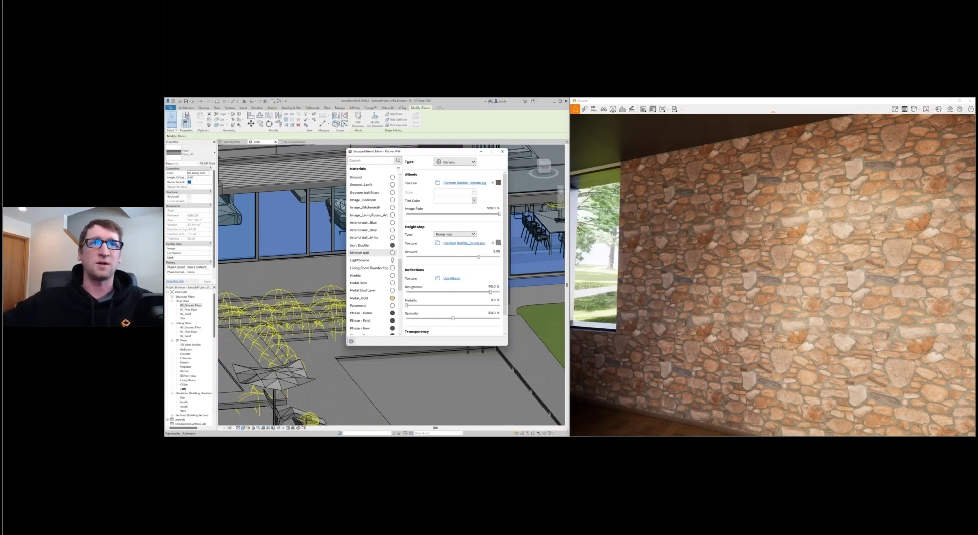
left_click(437, 279)
left_click(476, 367)
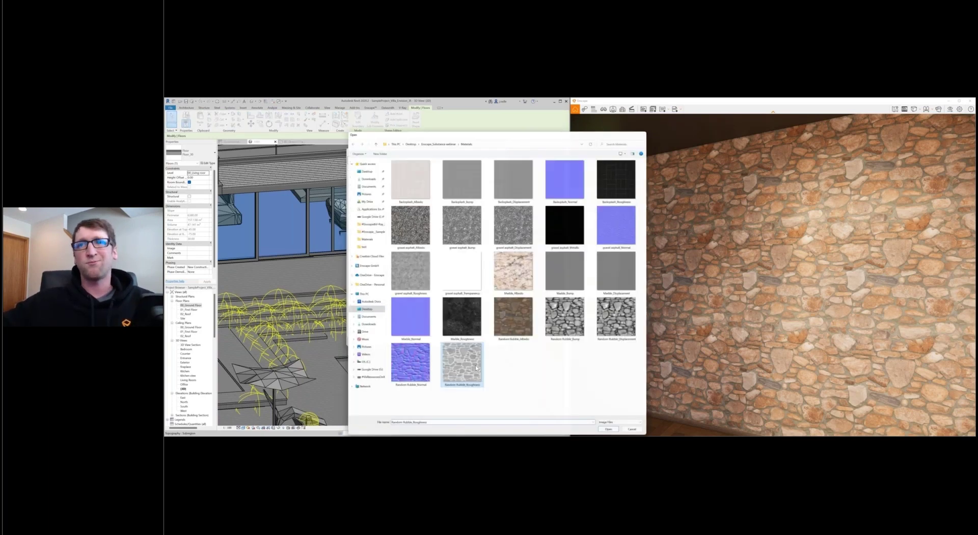
double_click(476, 365)
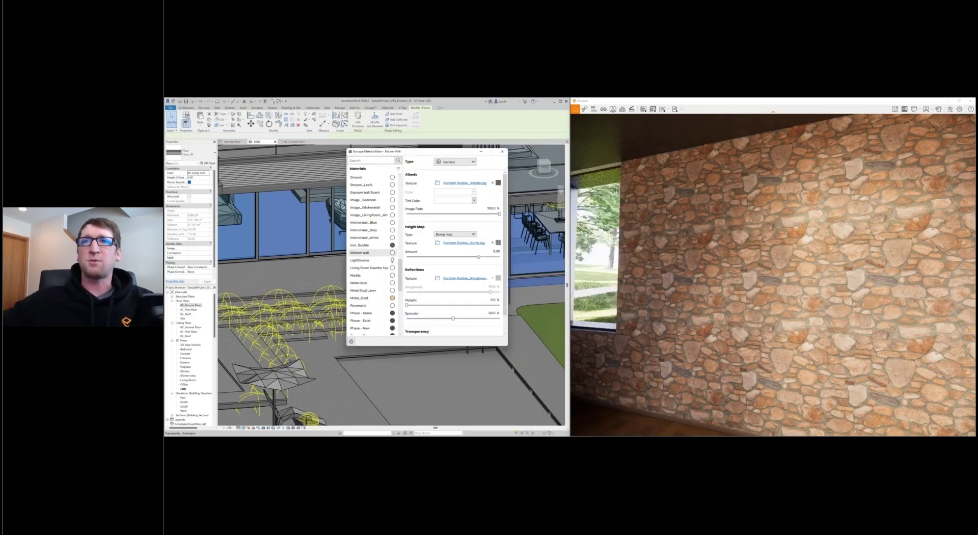
double_click(786, 314)
Step: Switch the Kitchen Wall height map to displacement and set its amount to 1.50
right_click_drag(786, 314, 714, 291)
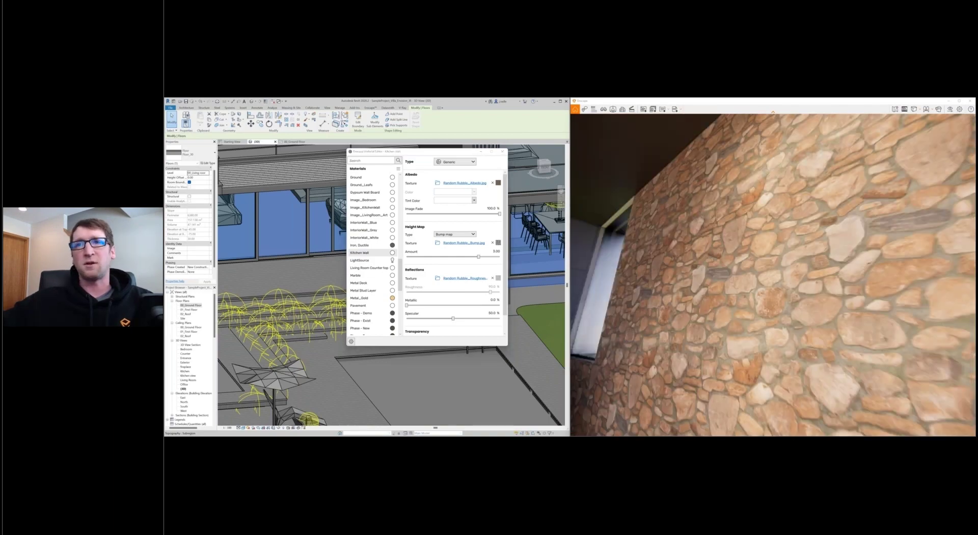
right_click_drag(813, 314, 790, 316)
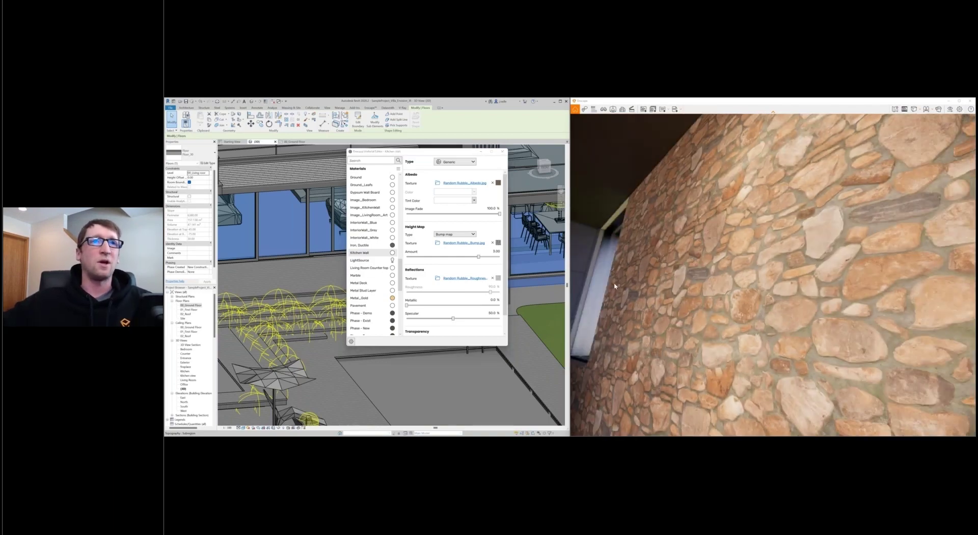
mouse_move(464, 238)
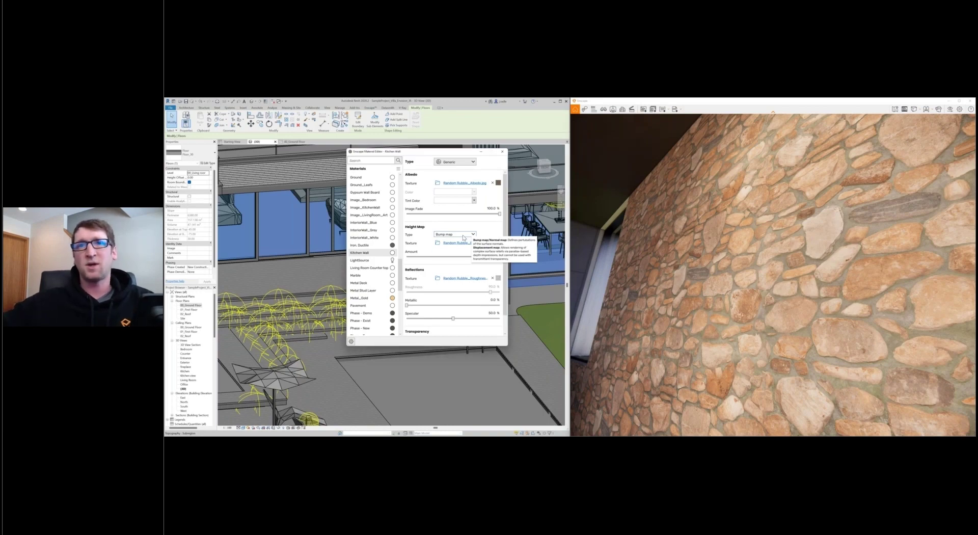
left_click(463, 236)
left_click(462, 251)
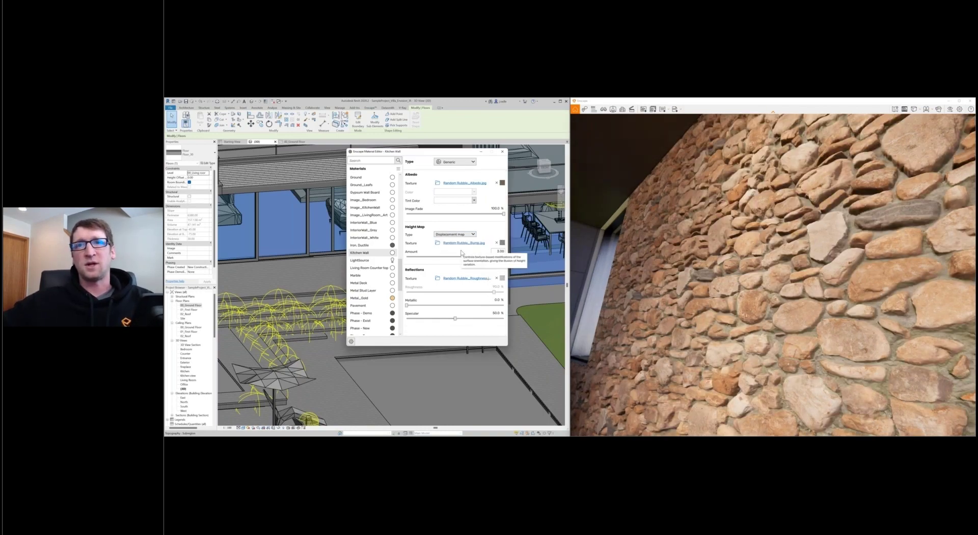
left_click(714, 255)
key("w")
key("d")
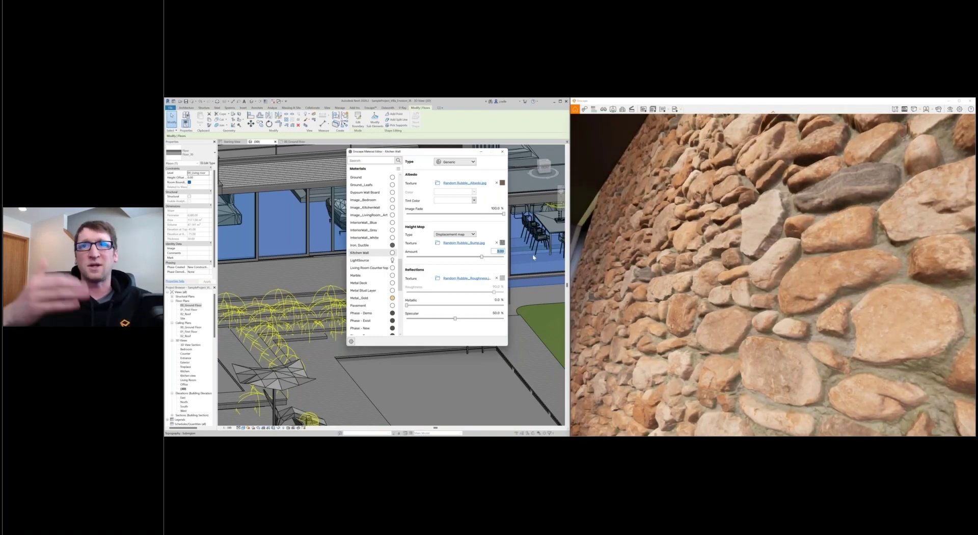
left_click_drag(482, 257, 474, 257)
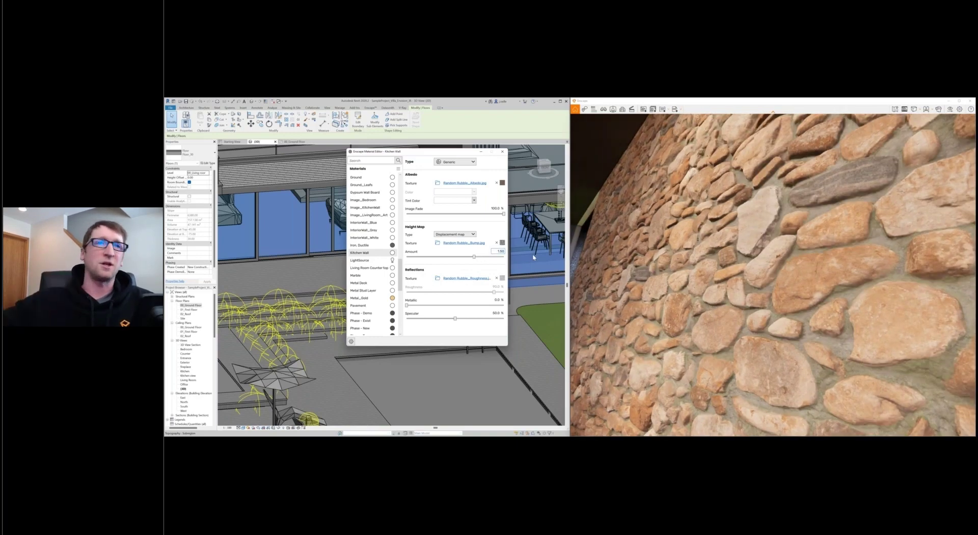
Step: Fly the camera from the stone wall through the living room window out to the pool
left_click(751, 318)
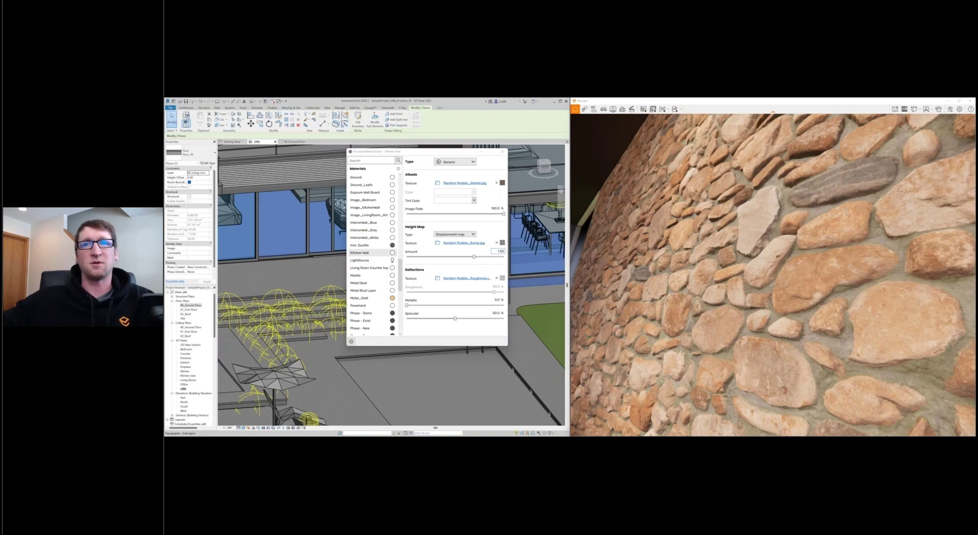
left_click_drag(750, 318, 749, 330)
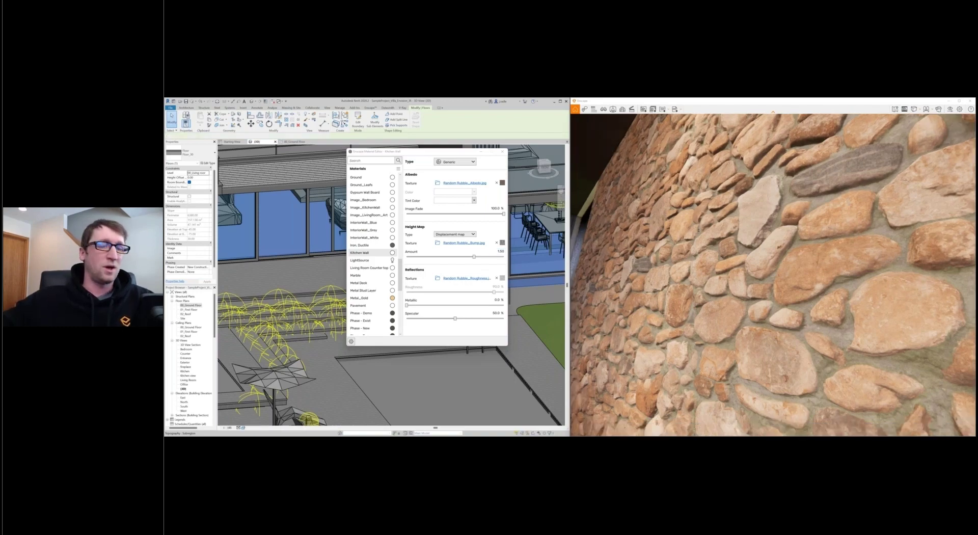
key("s")
left_click_drag(748, 329, 866, 322)
key("w")
left_click_drag(773, 285, 871, 311)
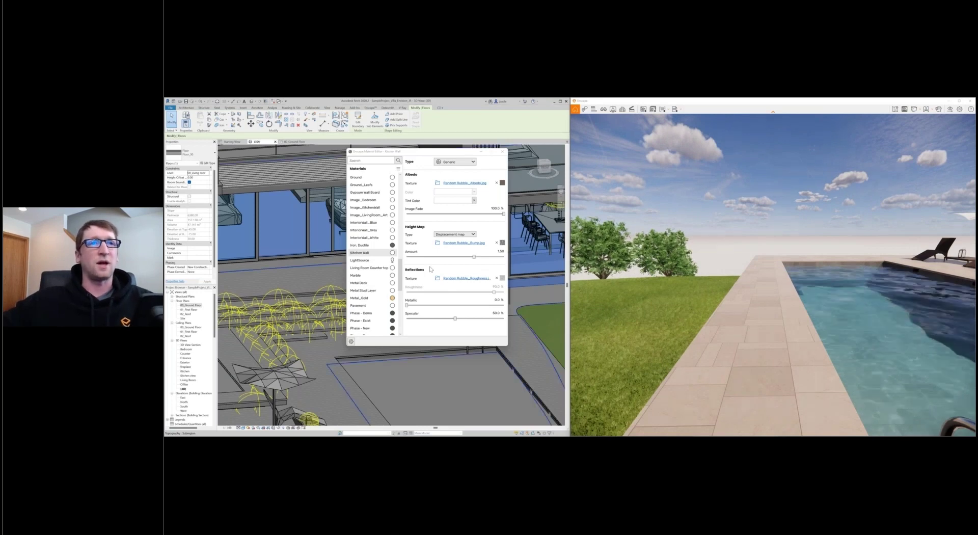
Step: Check the Water material's type list, keep it set to Water, and close the Material Editor
left_click_drag(401, 275, 377, 305)
left_click(363, 301)
left_click(363, 300)
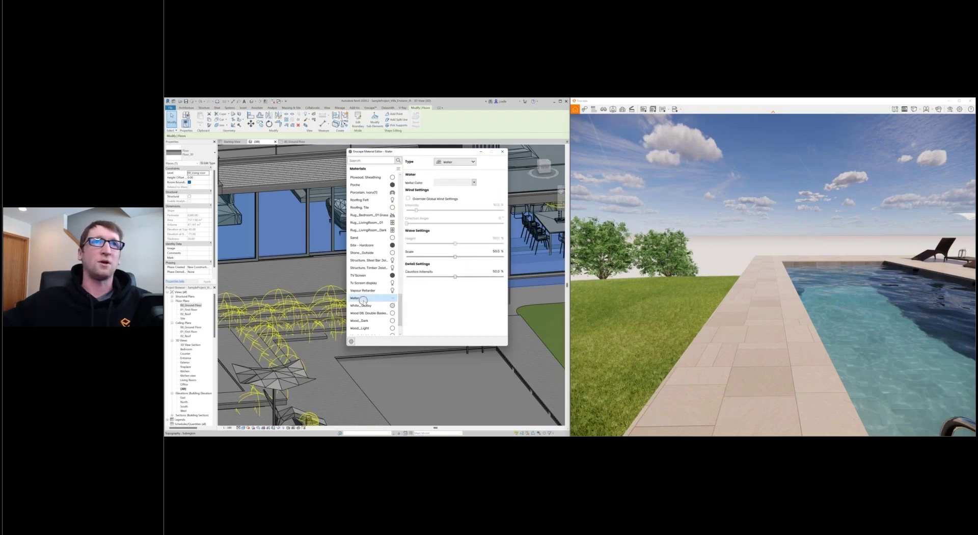
left_click(455, 162)
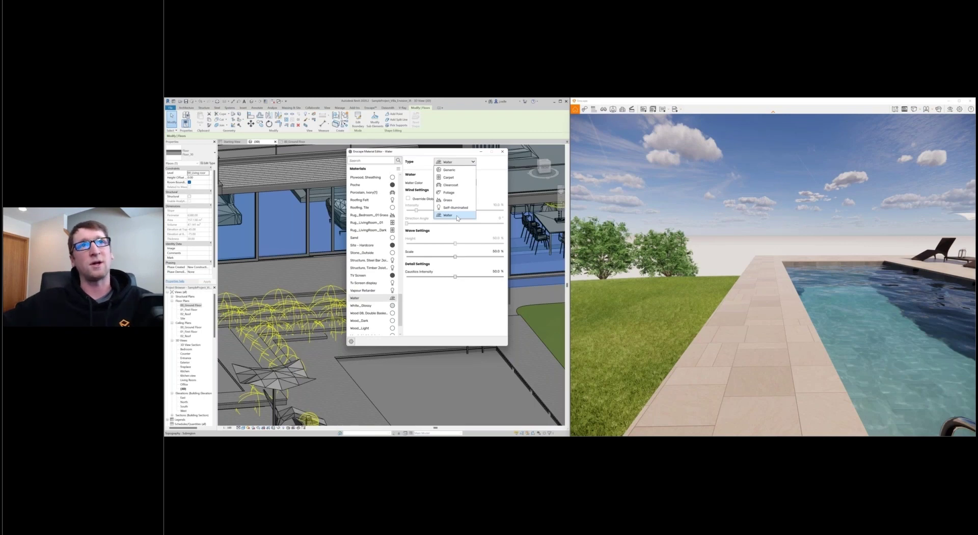
left_click(494, 170)
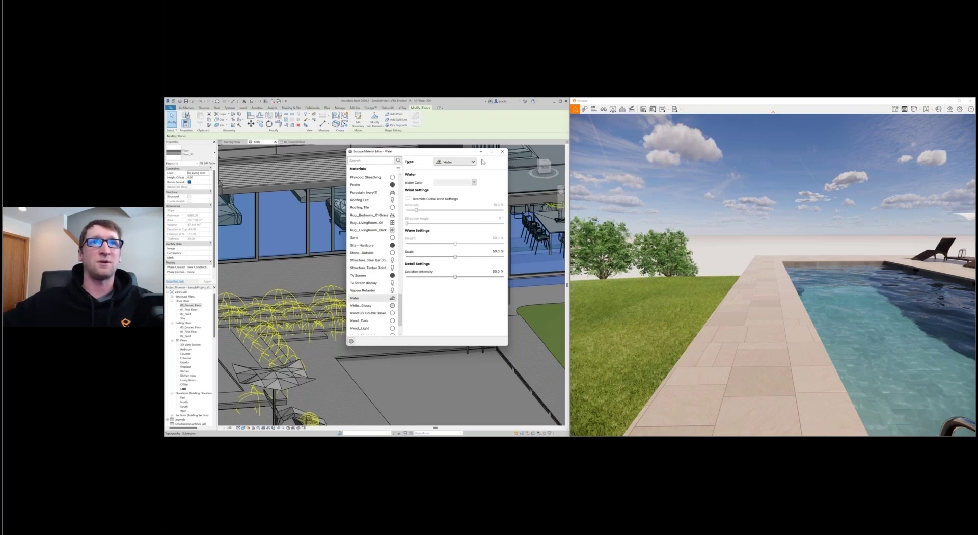
mouse_move(472, 164)
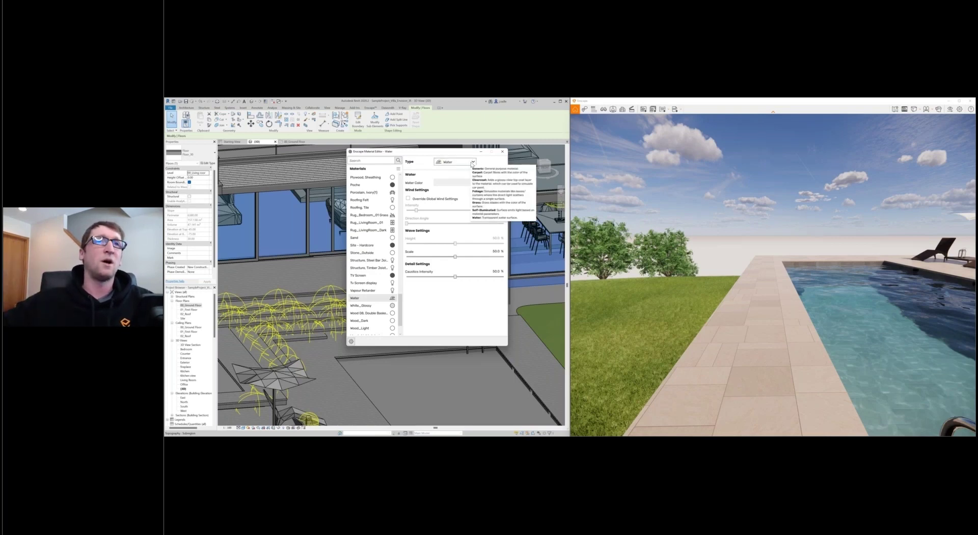
left_click(472, 163)
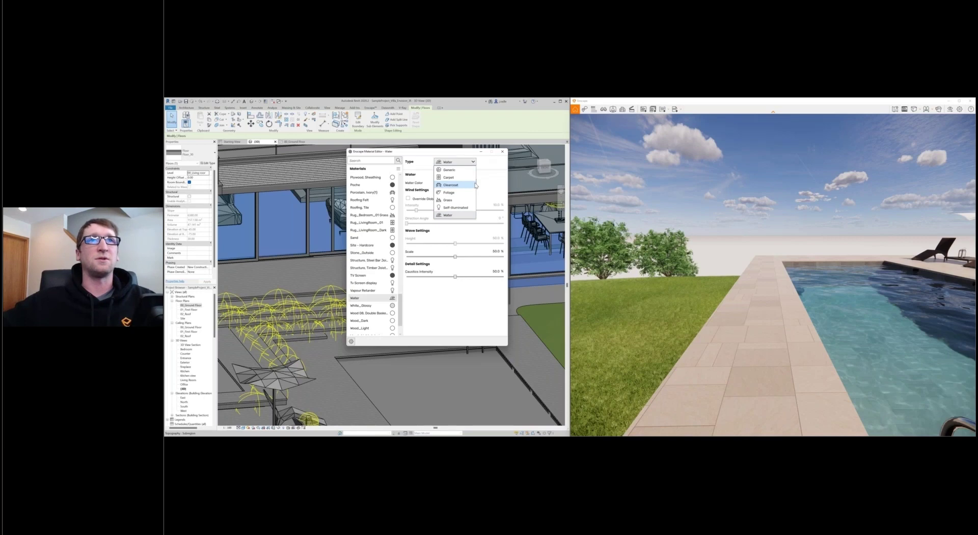
left_click(501, 161)
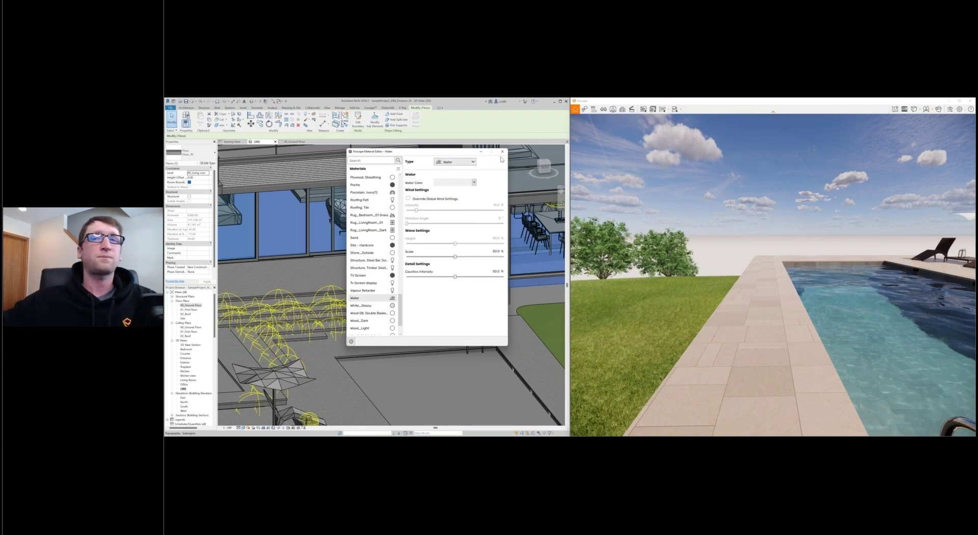
left_click(503, 151)
left_click(370, 108)
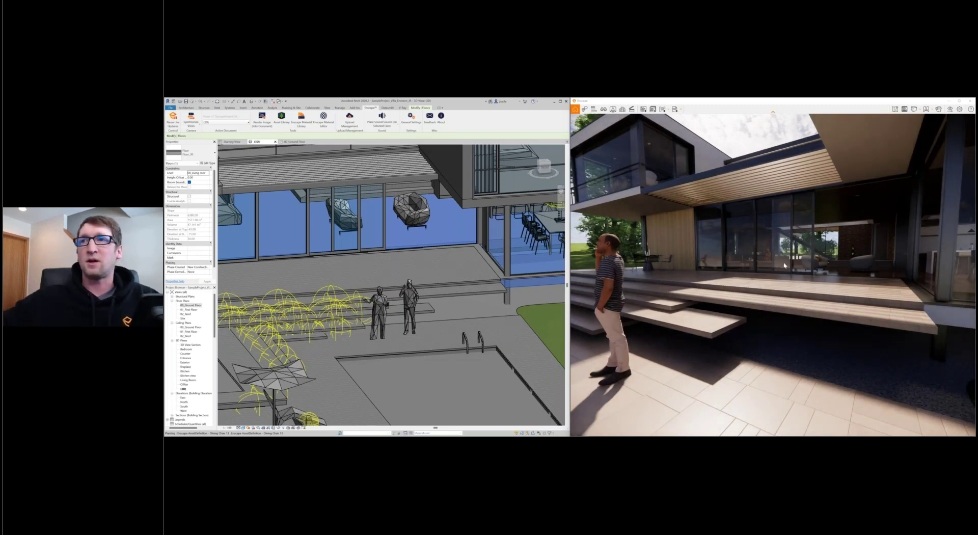
Step: Fly to the bathroom and save the camera as a new view, Enscape 3D view 1
key("Page_Down")
key("3")
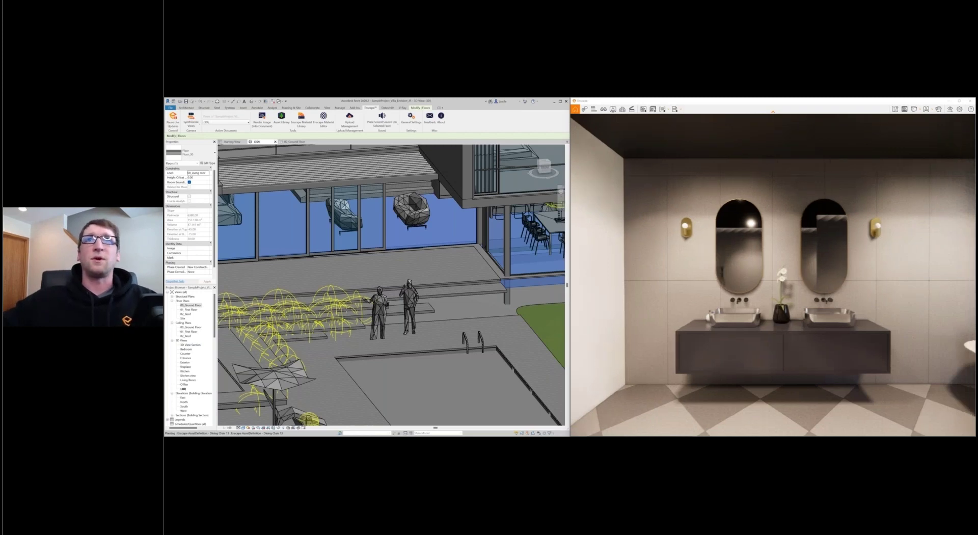
left_click(603, 109)
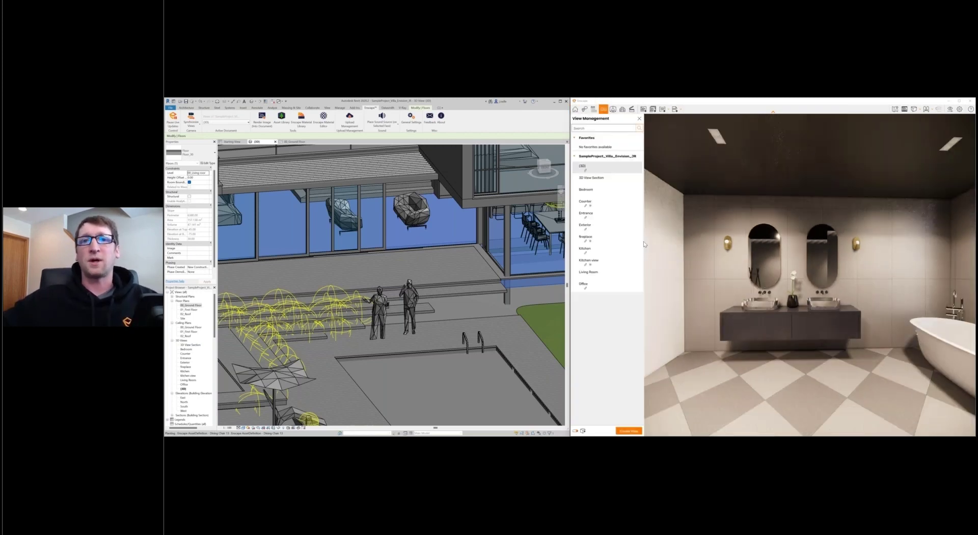
left_click(636, 431)
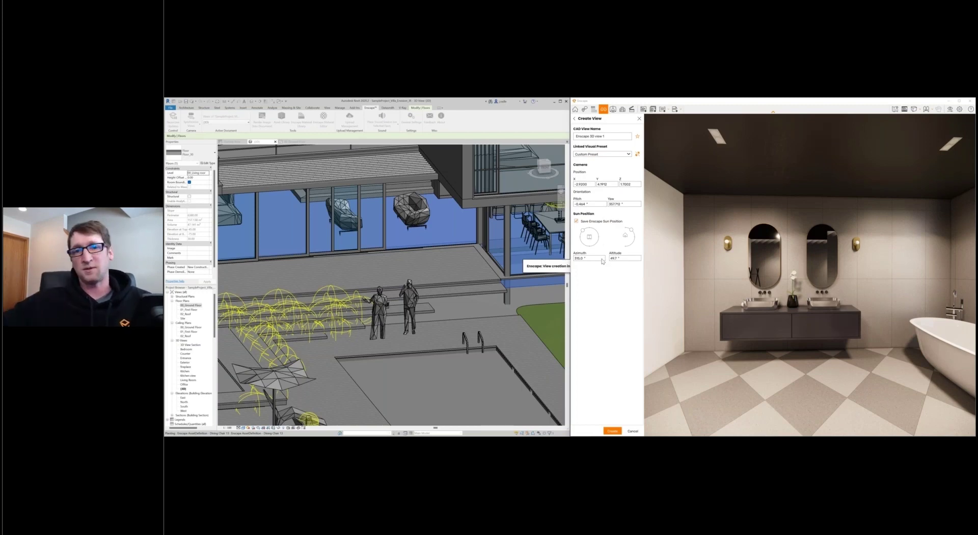
left_click(613, 431)
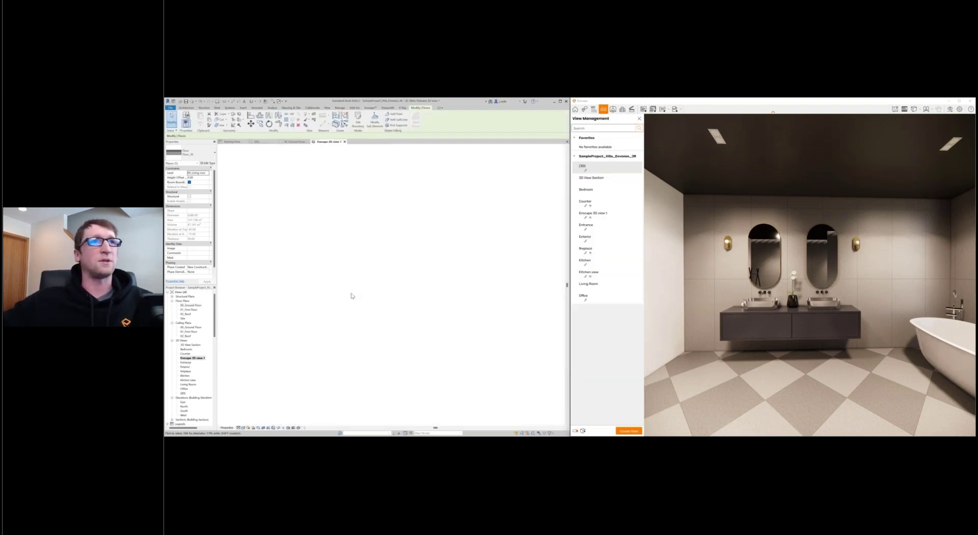
Step: Inspect the new bathroom view in Revit and close its tab
scroll(334, 230, "up", 3)
middle_click_drag(349, 277, 380, 344)
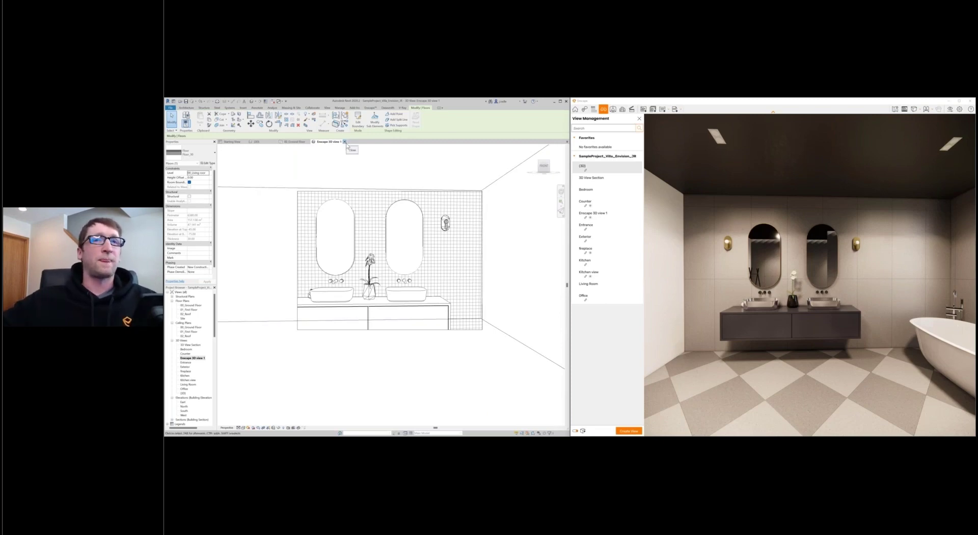
key("ctrl+F4")
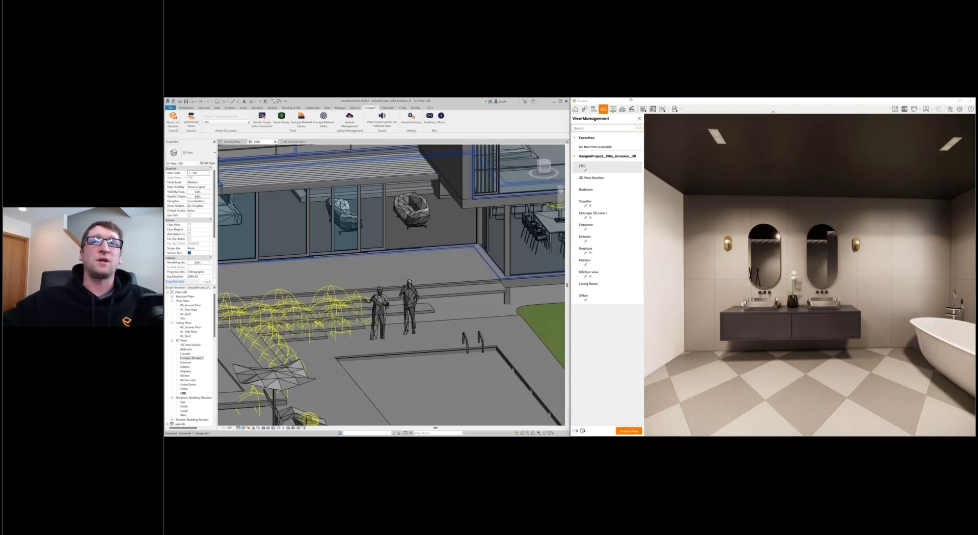
Step: Close the View Management panel and turn on VR headset viewing
left_click(639, 119)
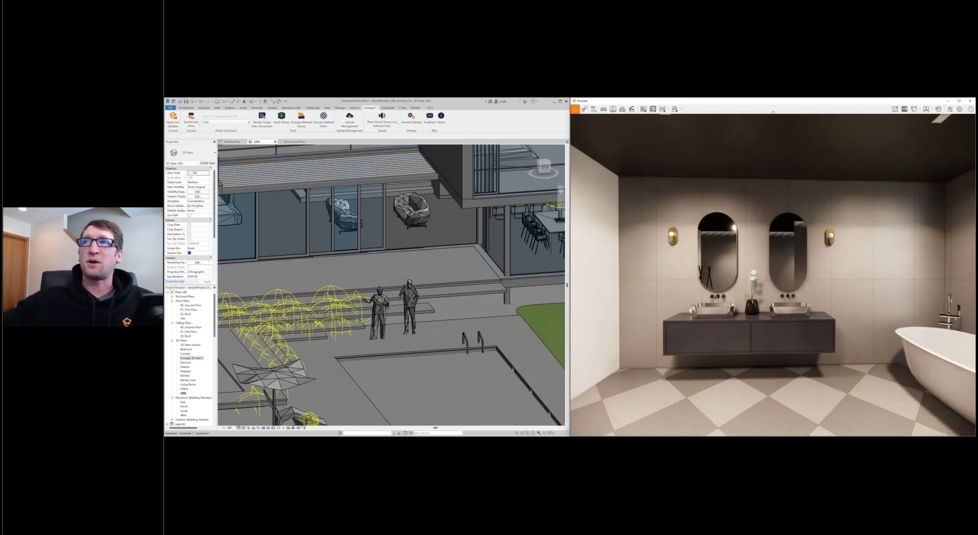
left_click(936, 115)
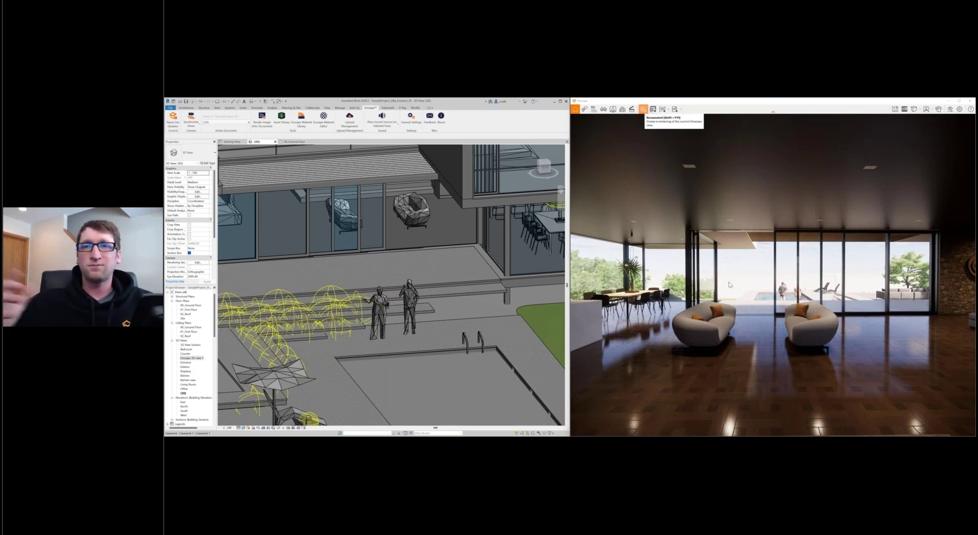
Step: Save a screenshot of the living room render, review it, then open Batch Rendering
key("shift+F11")
left_click(835, 402)
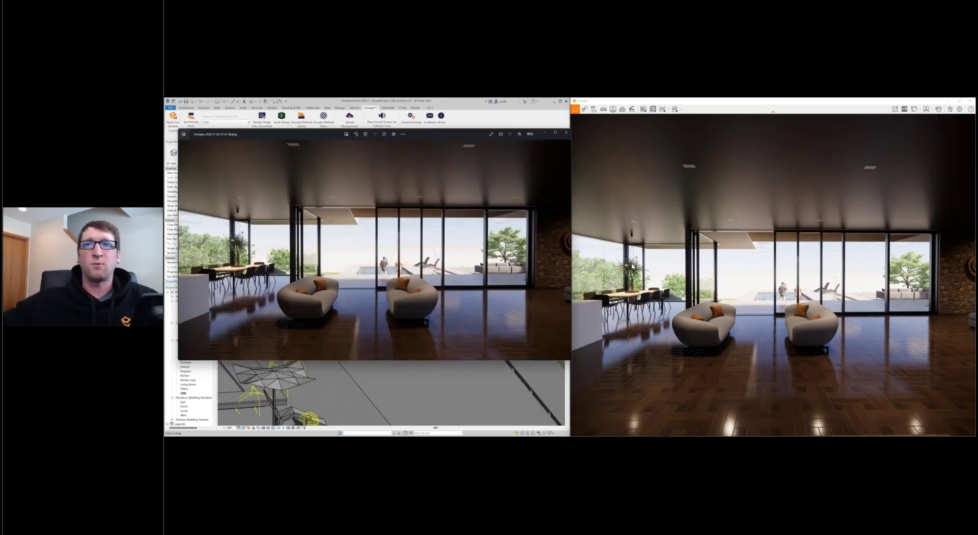
left_click(566, 134)
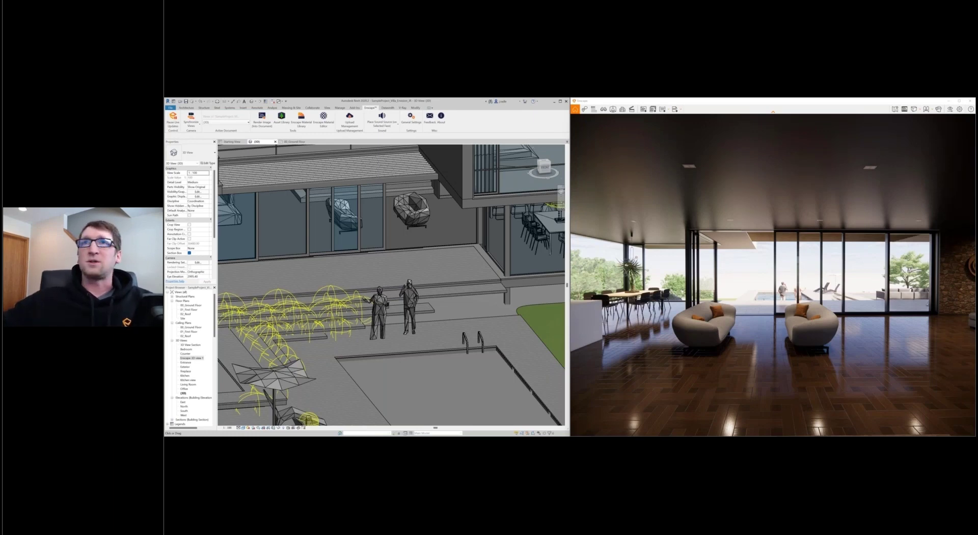
left_click(653, 109)
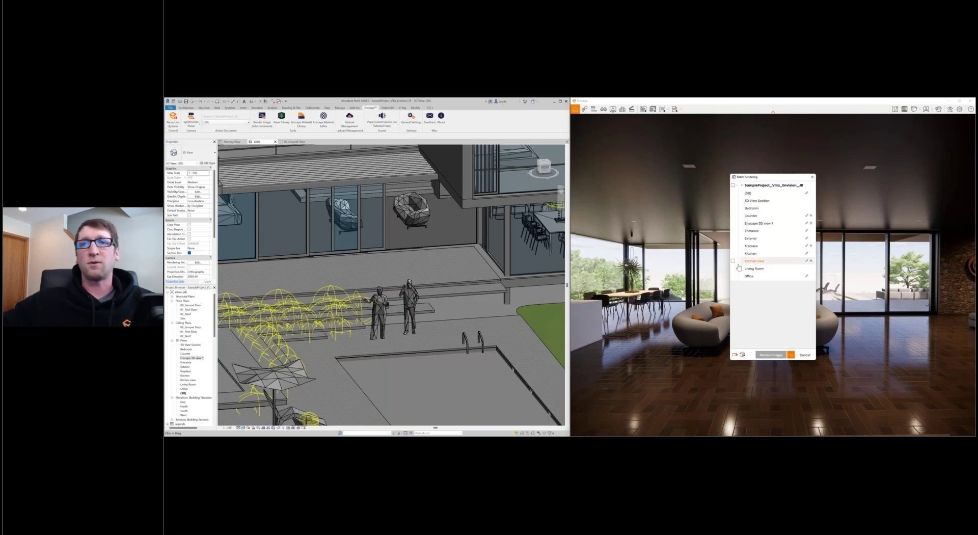
Step: Tick SampleProject_Villa_Envision_JR to include all saved views, then close Batch Rendering
left_click(733, 186)
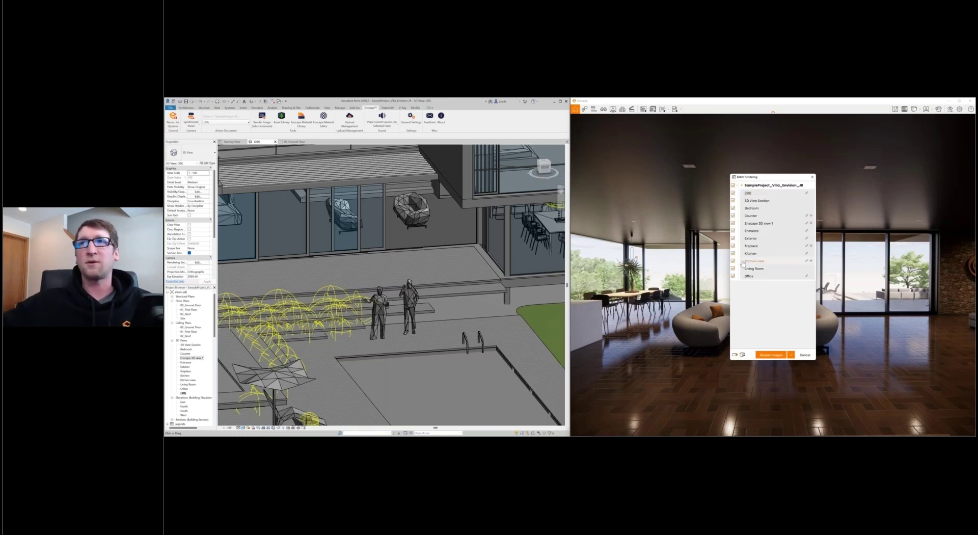
left_click(813, 177)
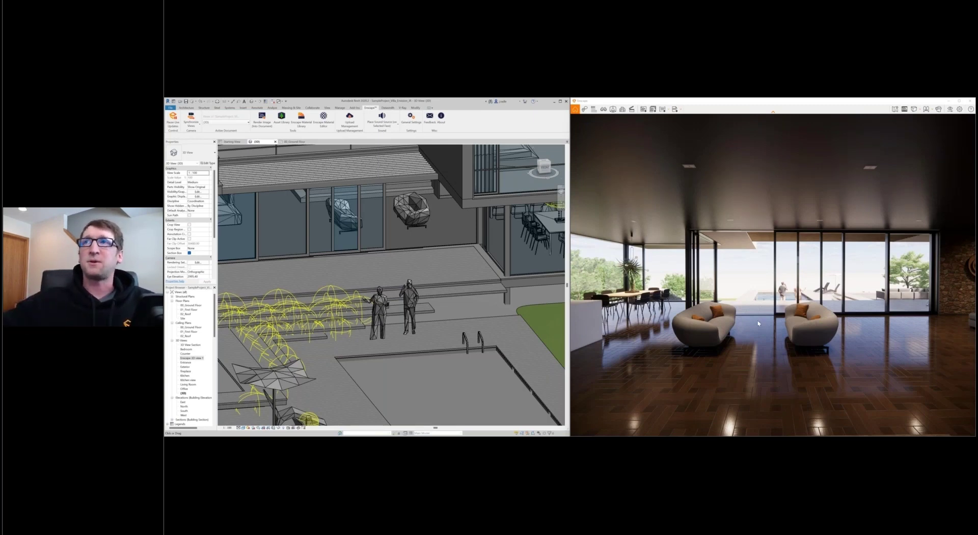
Step: Try the White style with 11% outlines, then revert to full colour with 0% outlines
left_click(950, 109)
left_click_drag(438, 195, 505, 156)
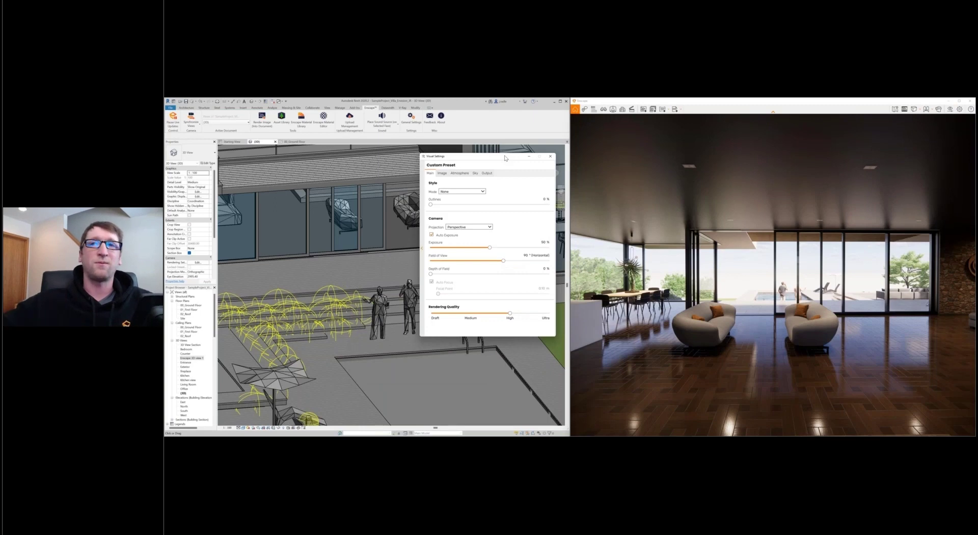
left_click(474, 193)
left_click(469, 203)
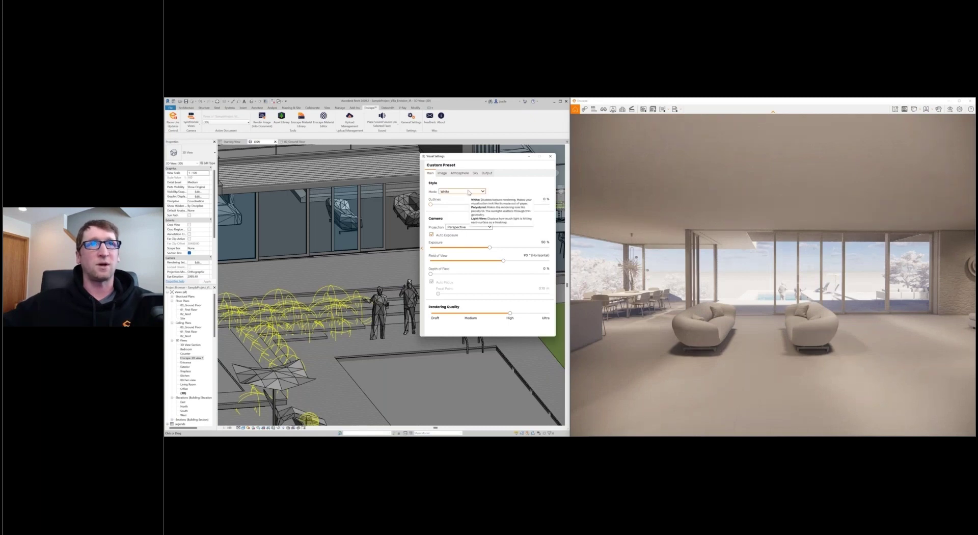
left_click(469, 193)
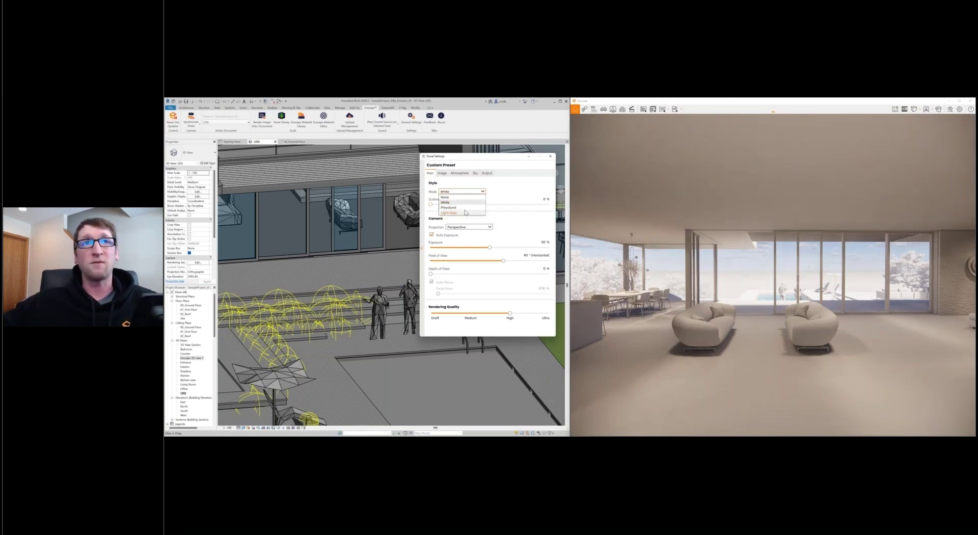
left_click(448, 202)
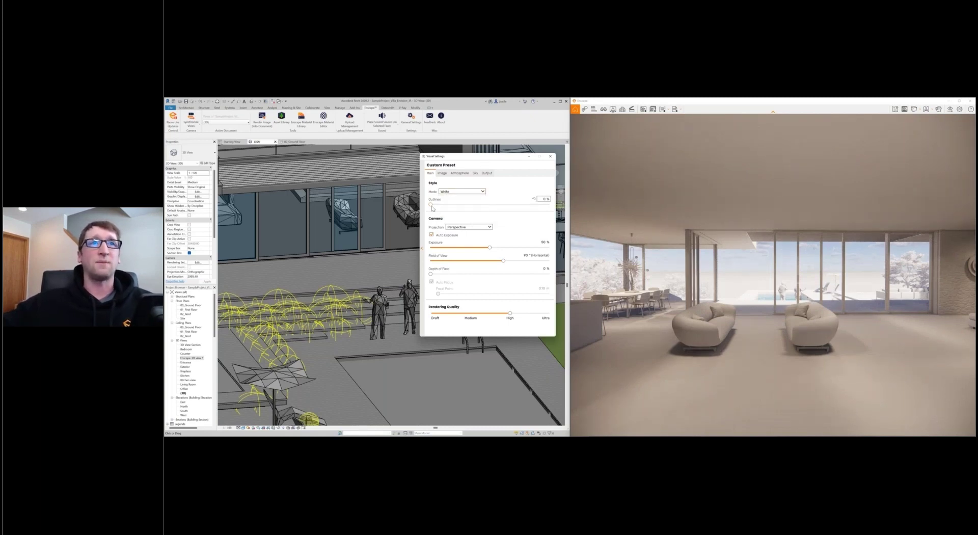
left_click_drag(432, 206, 454, 205)
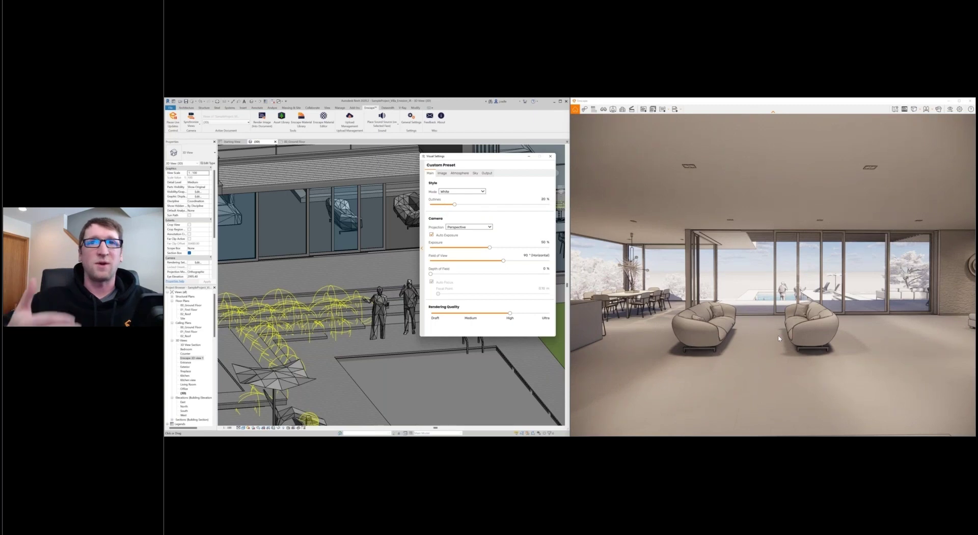
mouse_move(779, 338)
left_mouse_down()
mouse_move(911, 330)
mouse_move(779, 328)
left_mouse_up()
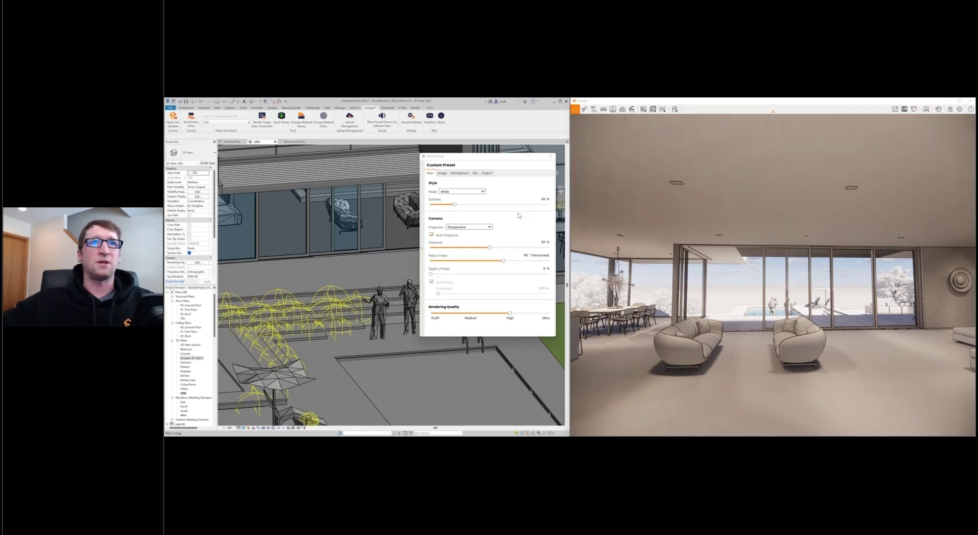
left_click_drag(455, 204, 430, 204)
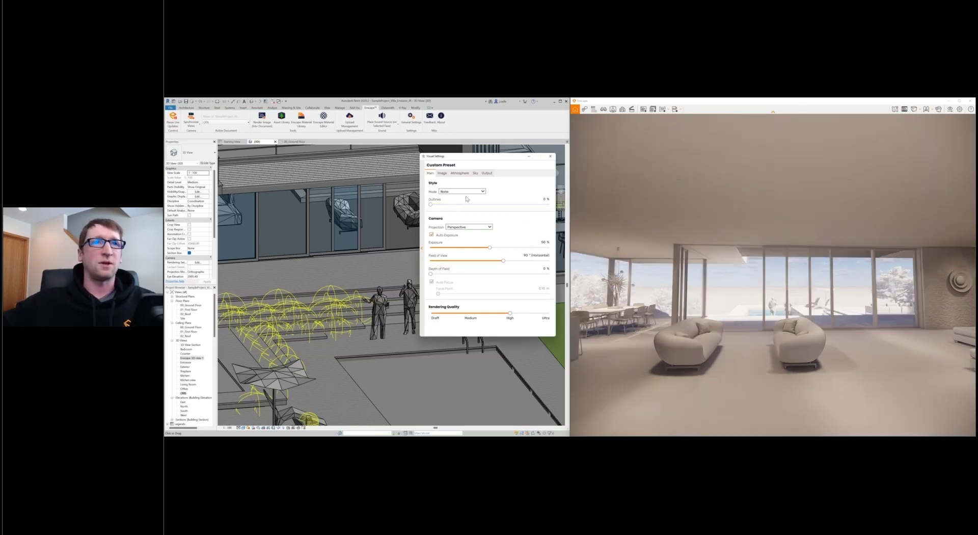
left_click(462, 192)
left_click(448, 197)
Step: Narrow the Field of View to 60° around the living room chairs
left_click_drag(504, 261, 476, 268)
right_click_drag(734, 285, 779, 275)
right_click_drag(739, 365, 725, 360)
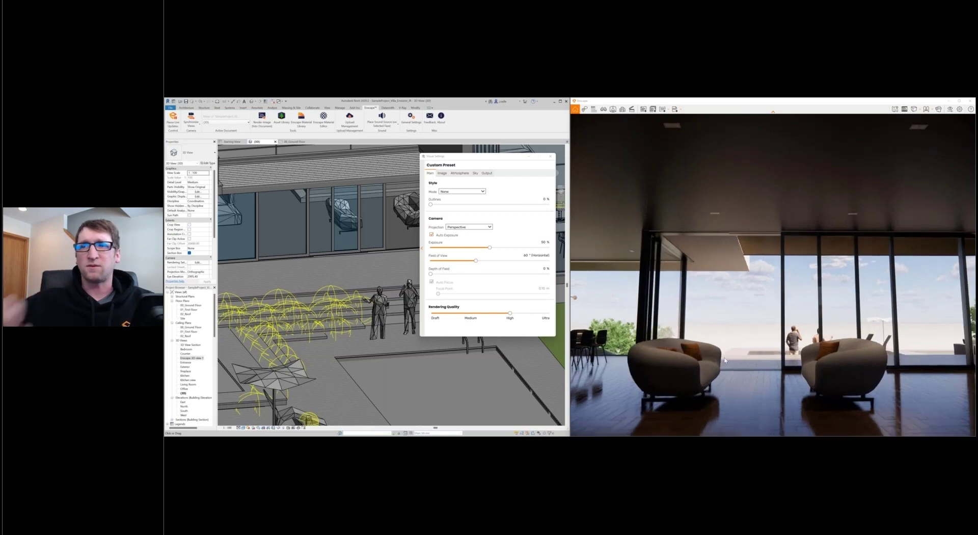
Step: Add slight Depth of Field, turn off Auto Focus and set the focal distance manually
left_click(453, 273)
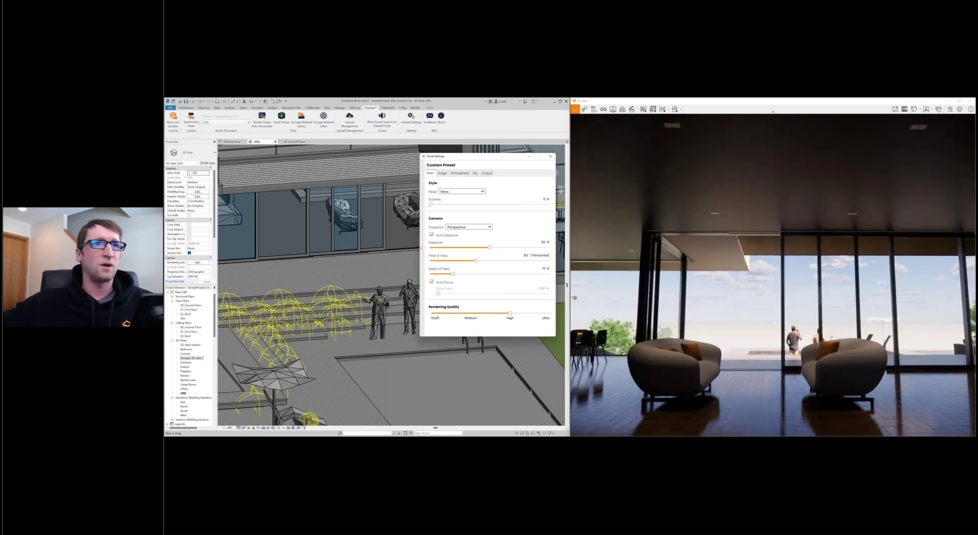
left_click(432, 282)
left_click_drag(438, 293, 498, 296)
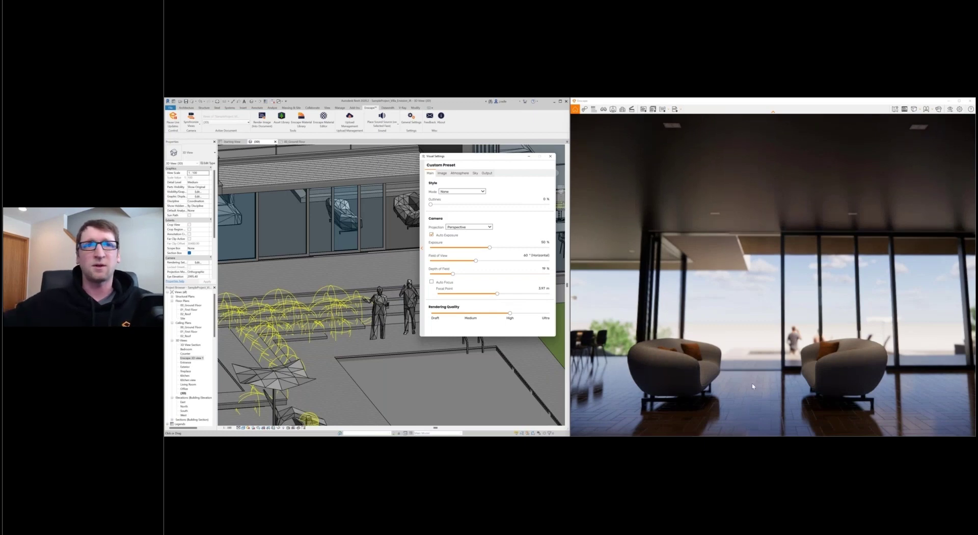
left_click(442, 174)
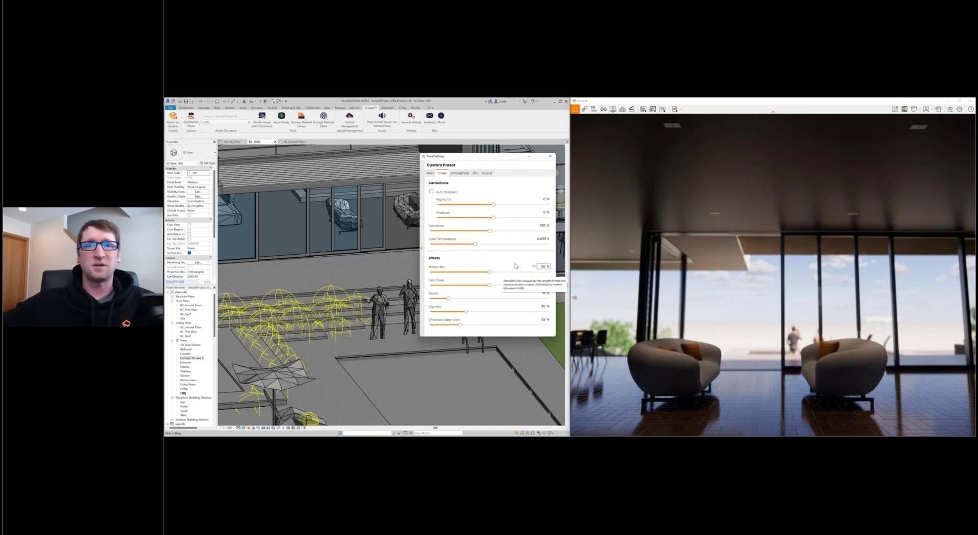
Step: On the Atmosphere tab, set Sun Brightness to 77% and Artificial Light Brightness to 131%
left_click(460, 173)
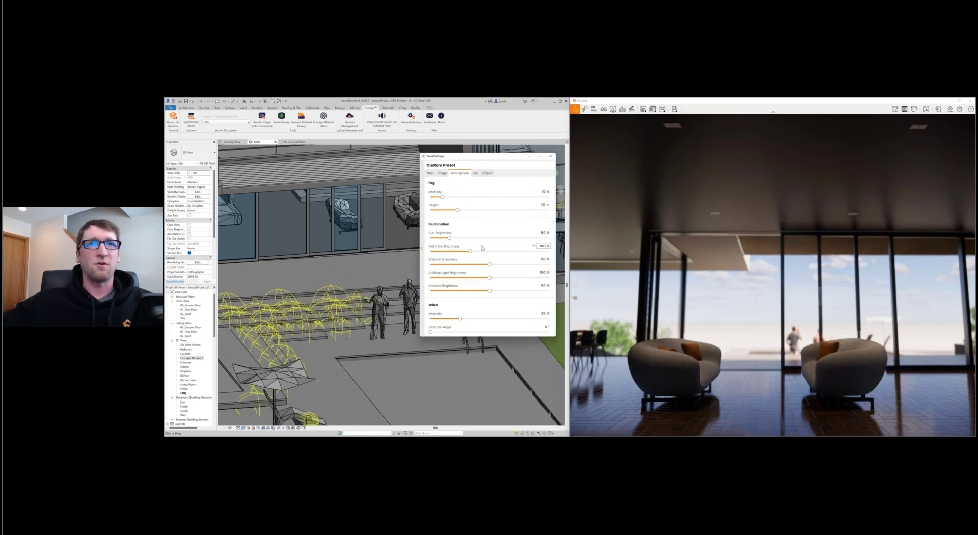
left_click_drag(450, 239, 449, 238)
left_click_drag(490, 278, 501, 278)
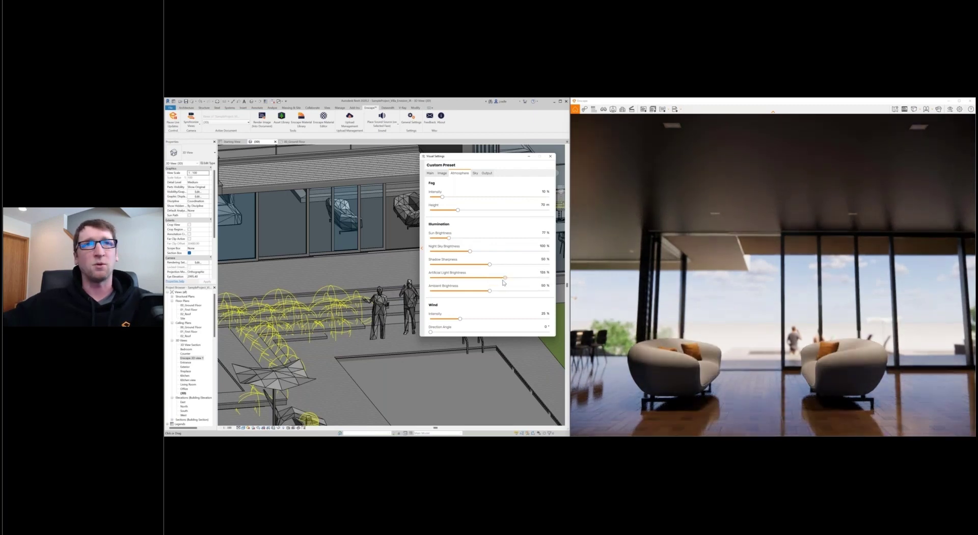
left_click(475, 173)
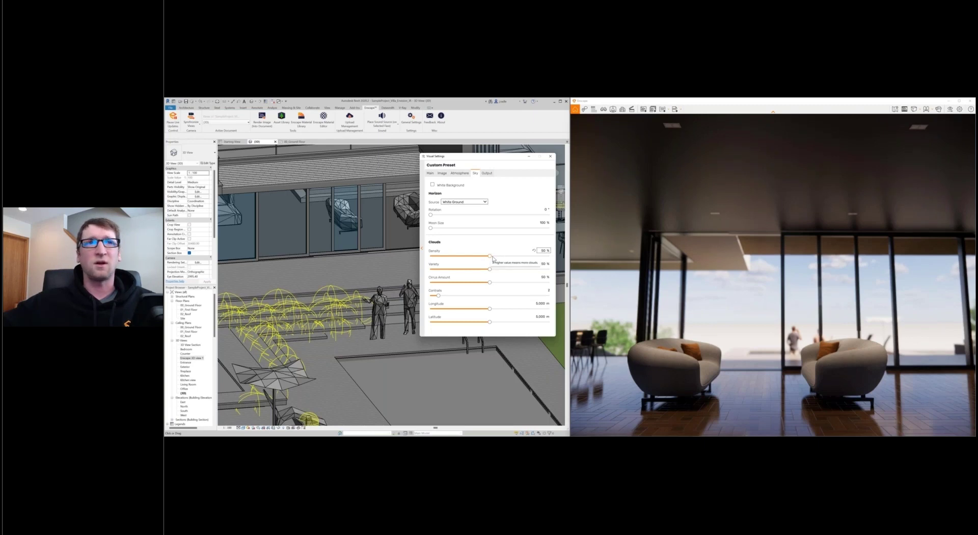
Step: Zero cloud Density, Variety and Cirrus Amount, and set horizon Source to Skybox after trying Desert and Mountains
left_click_drag(491, 257, 407, 271)
left_click_drag(490, 283, 420, 300)
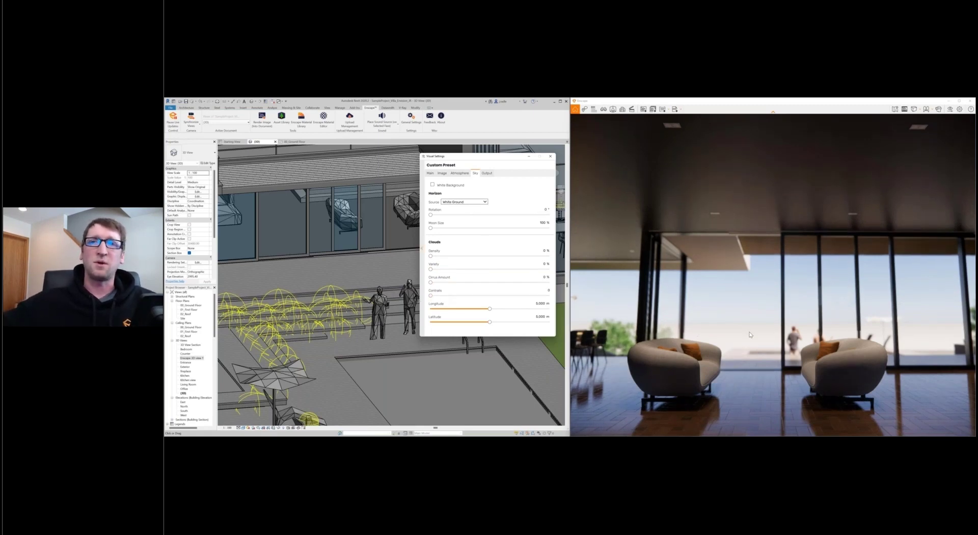
left_click(466, 202)
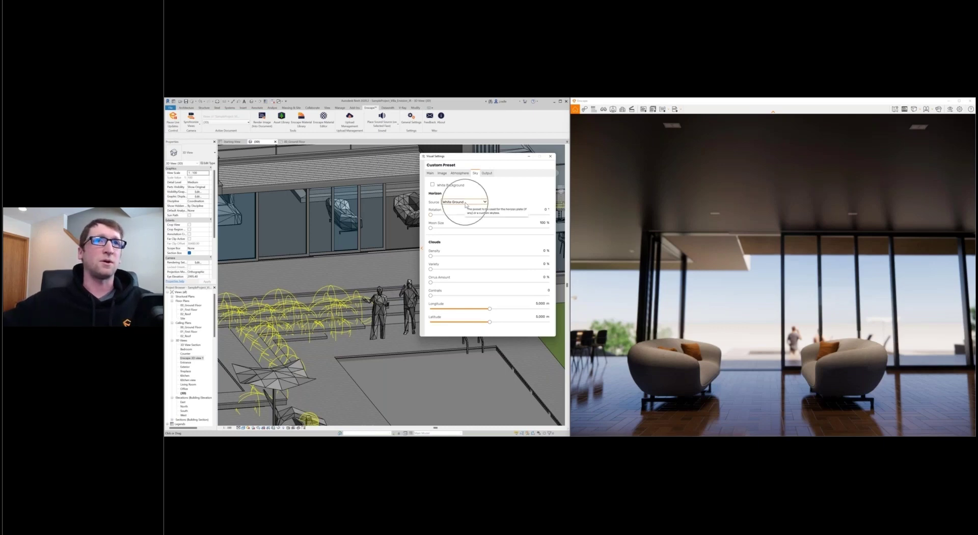
left_click(462, 223)
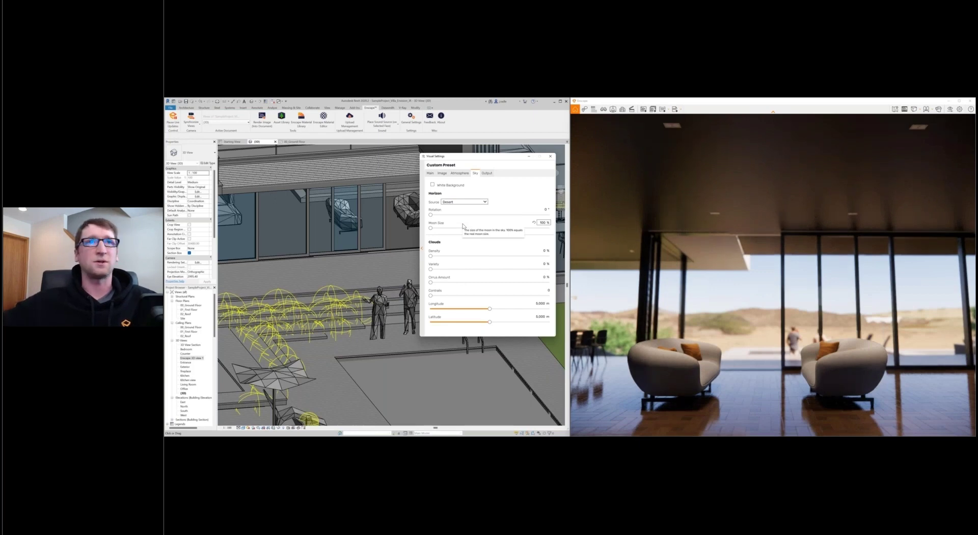
left_click(464, 202)
left_click(461, 232)
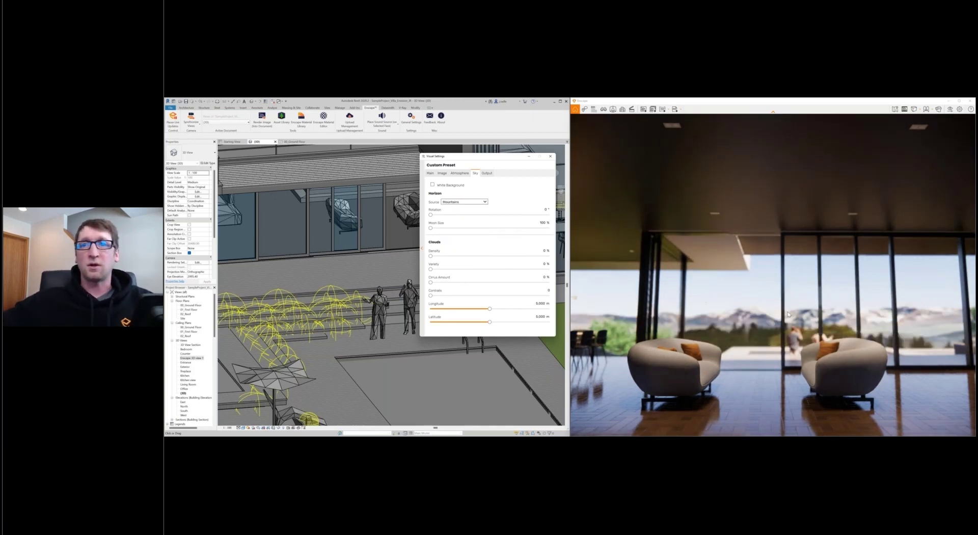
right_click_drag(765, 332, 774, 337)
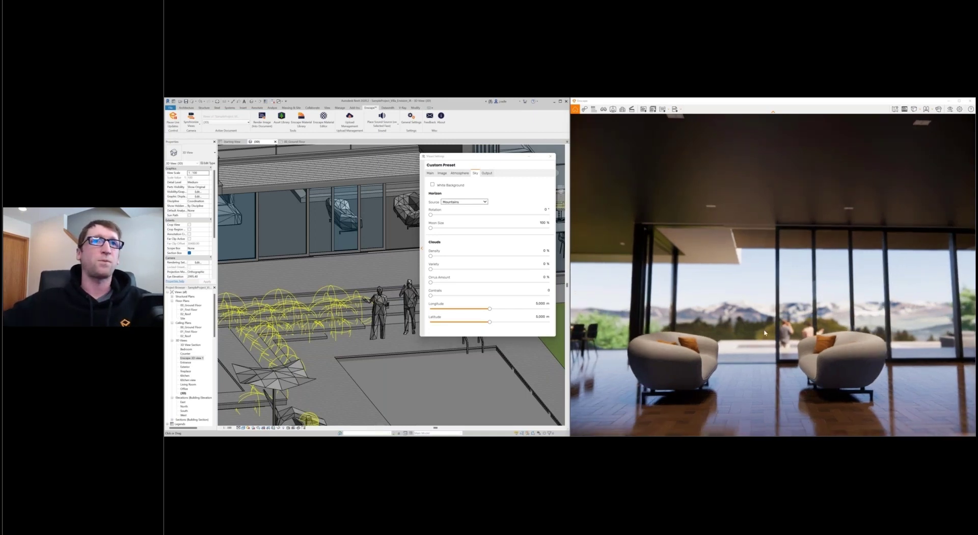
left_click(479, 203)
left_click(468, 212)
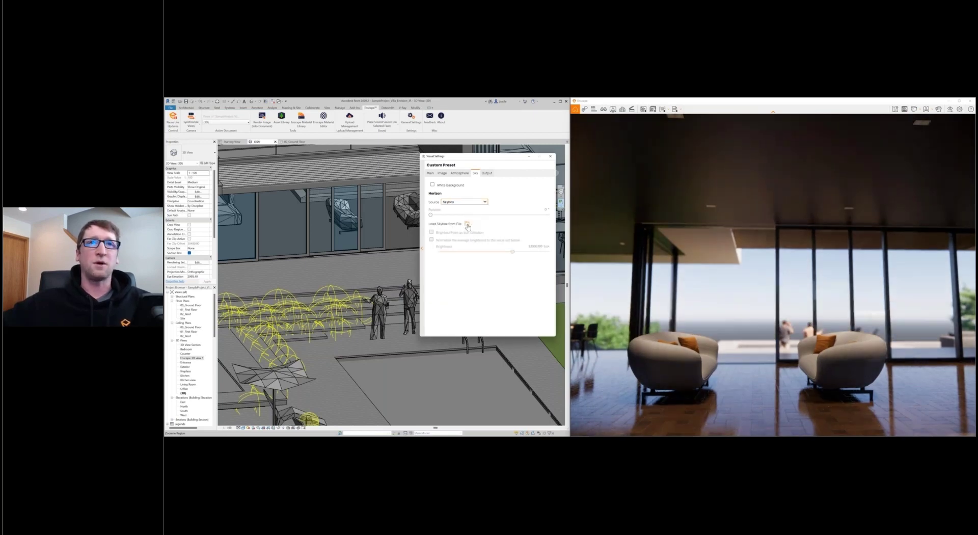
Step: Load small_harbor_01_4k.hdr from Documents > HDRI as the skybox
left_click(467, 225)
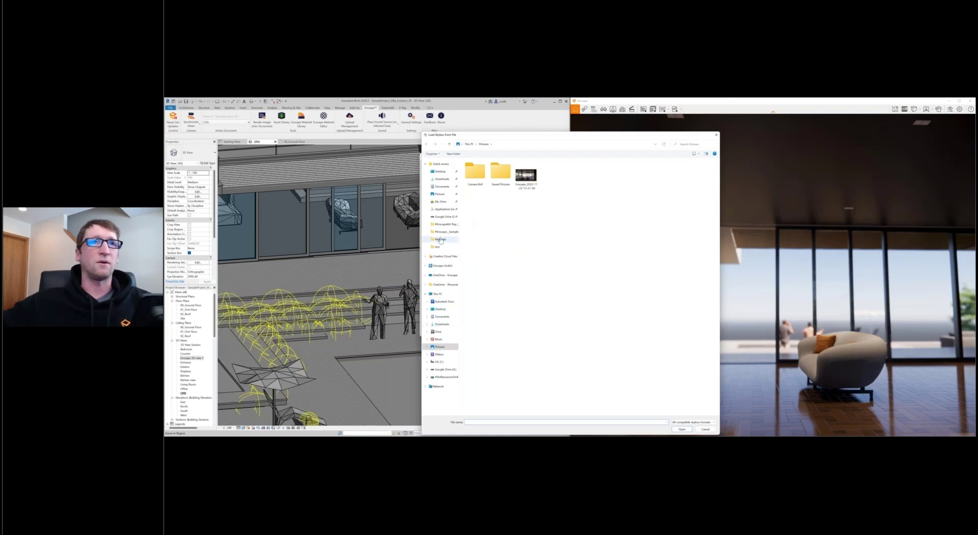
left_click(441, 316)
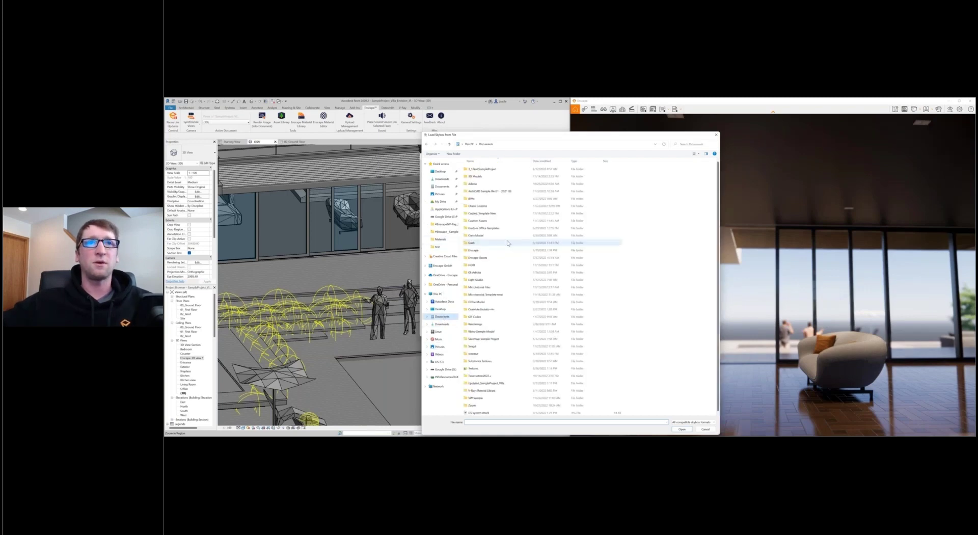
double_click(488, 264)
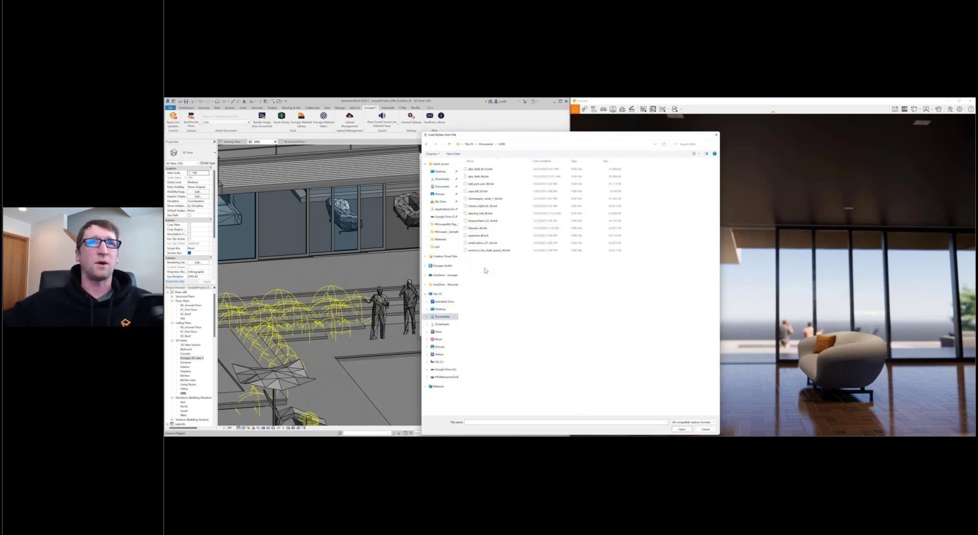
double_click(484, 243)
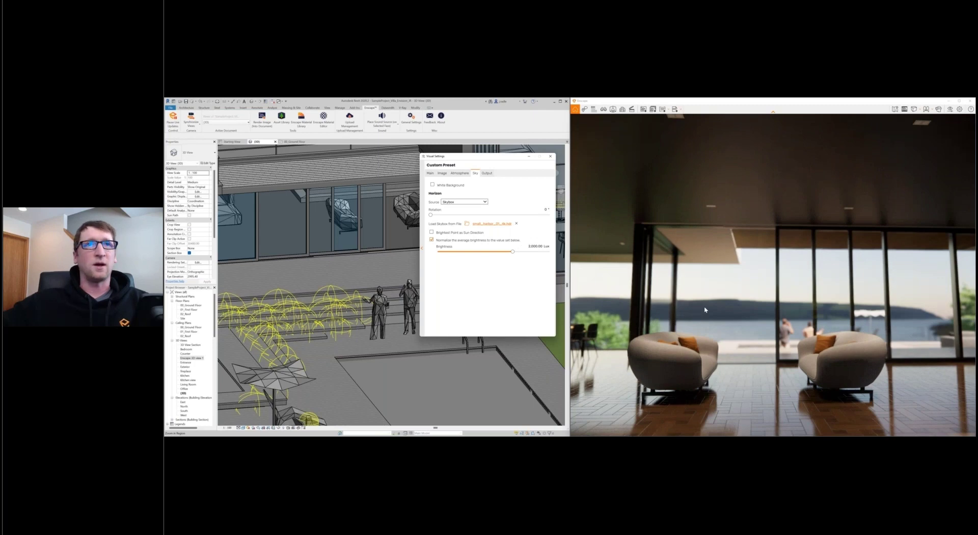
Step: Raise skybox brightness to about 4,912 Lux, use its brightest point as sun, and rotate it to 79°
left_click_drag(513, 251, 520, 255)
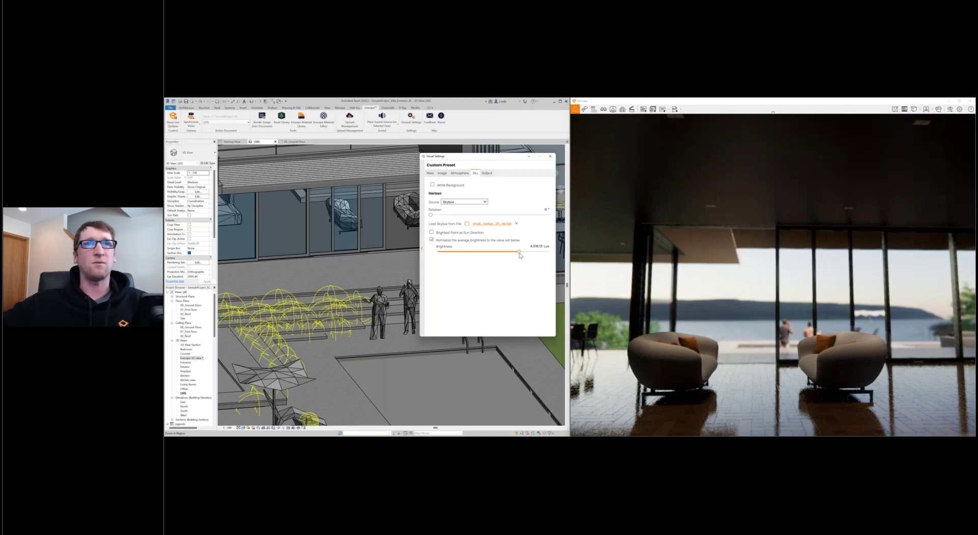
left_click_drag(519, 255, 519, 254)
mouse_move(431, 215)
left_mouse_down()
mouse_move(442, 216)
mouse_move(431, 215)
left_mouse_up()
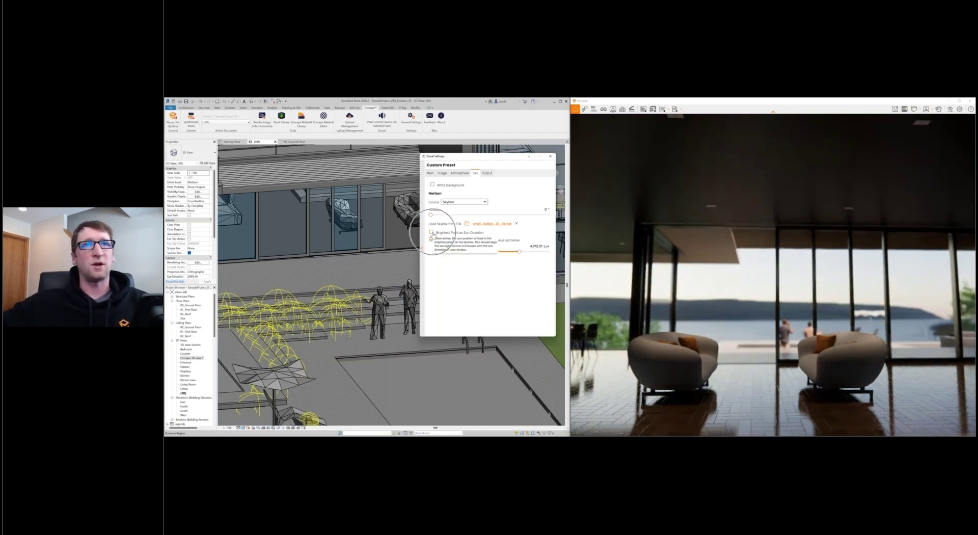
left_click(432, 232)
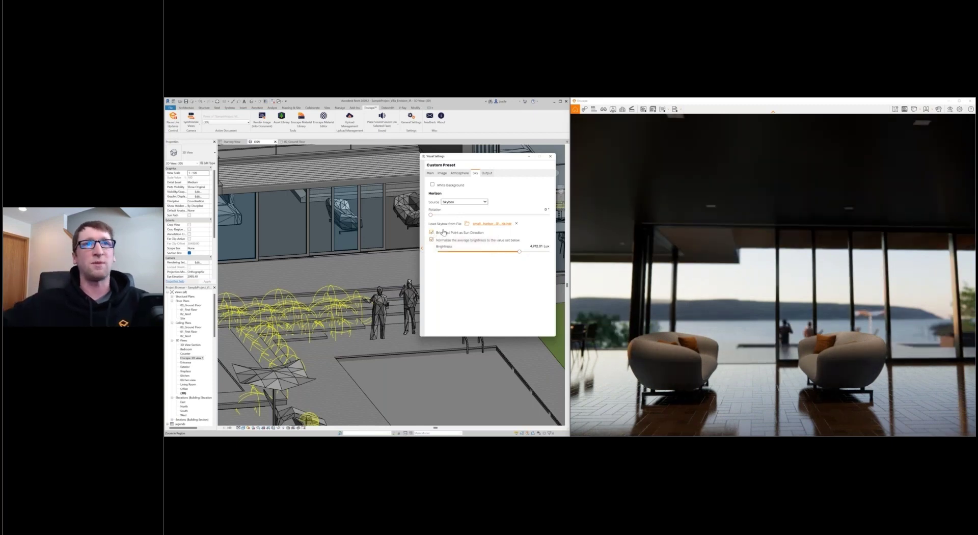
left_click_drag(430, 214, 457, 218)
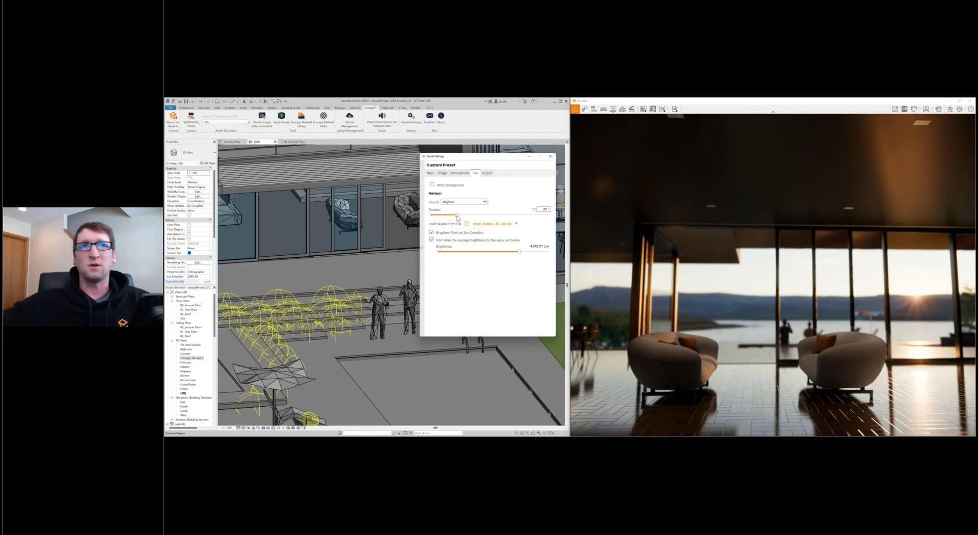
Step: On the Output tab, show the safe frame and tilt the camera slightly down
left_click(488, 173)
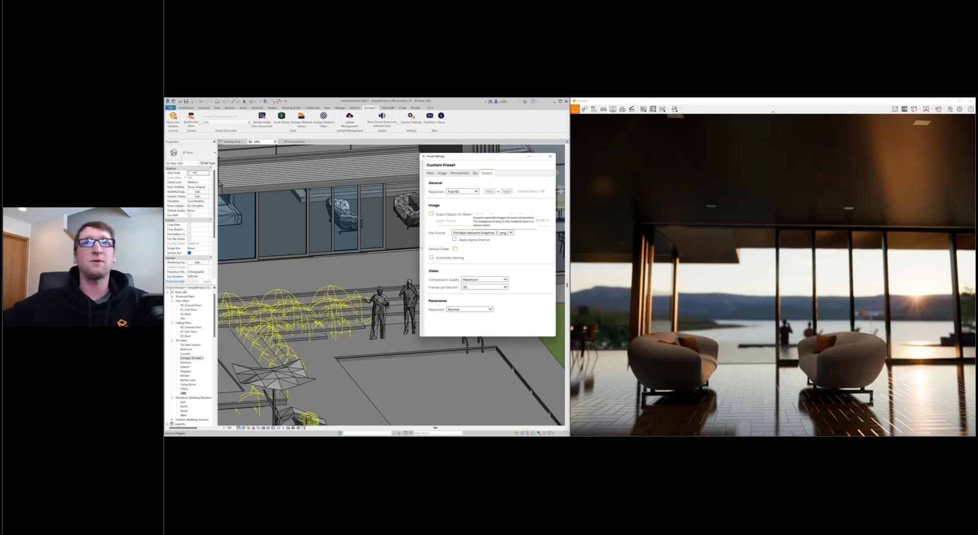
left_click(906, 111)
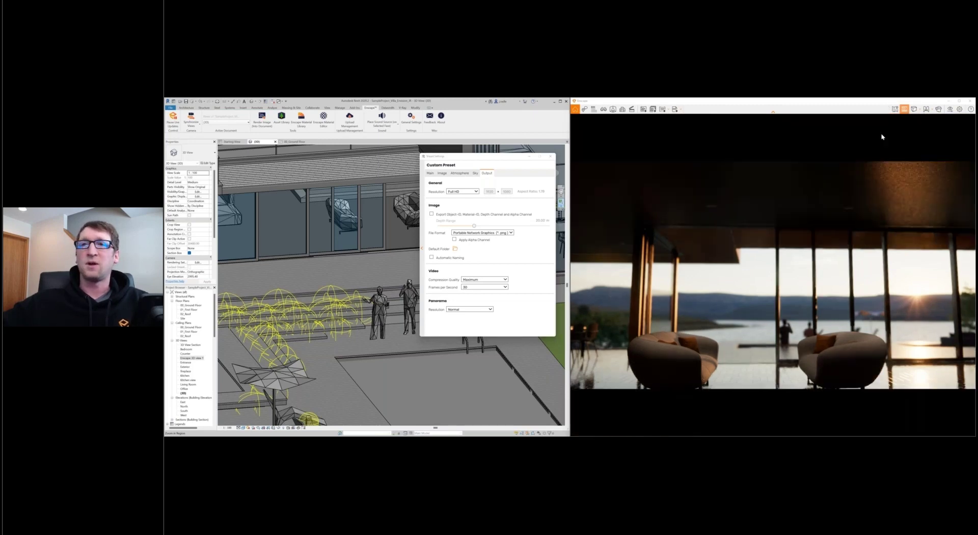
left_click_drag(773, 275, 773, 288)
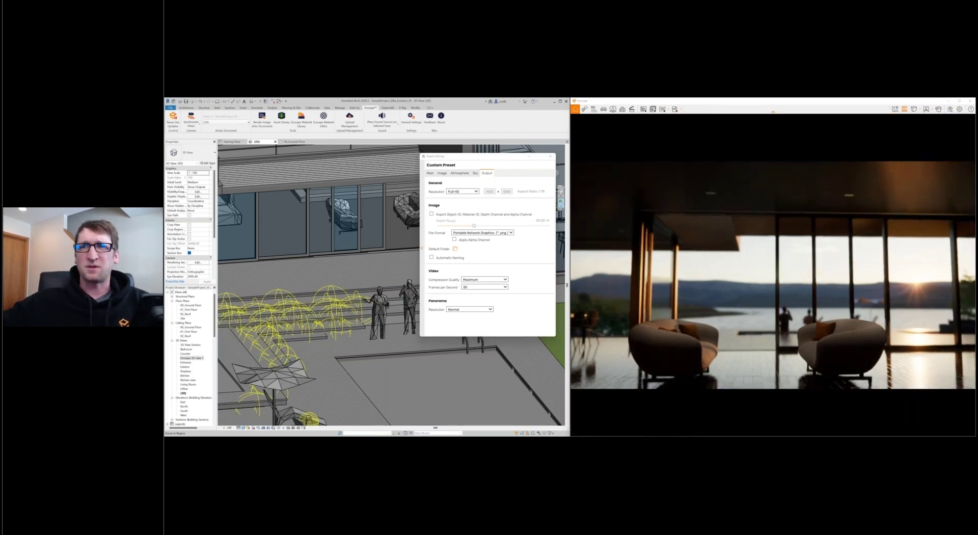
left_click_drag(773, 275, 773, 279)
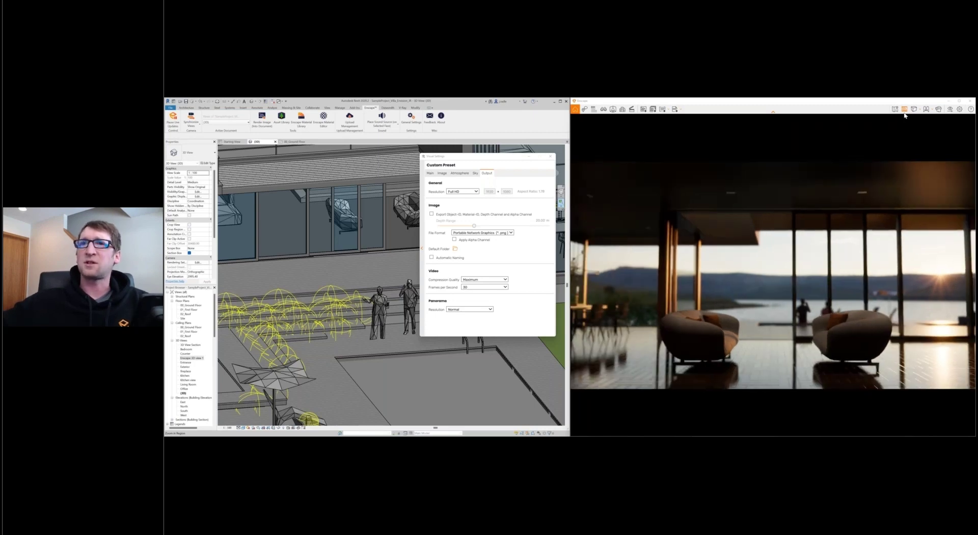
left_click(904, 112)
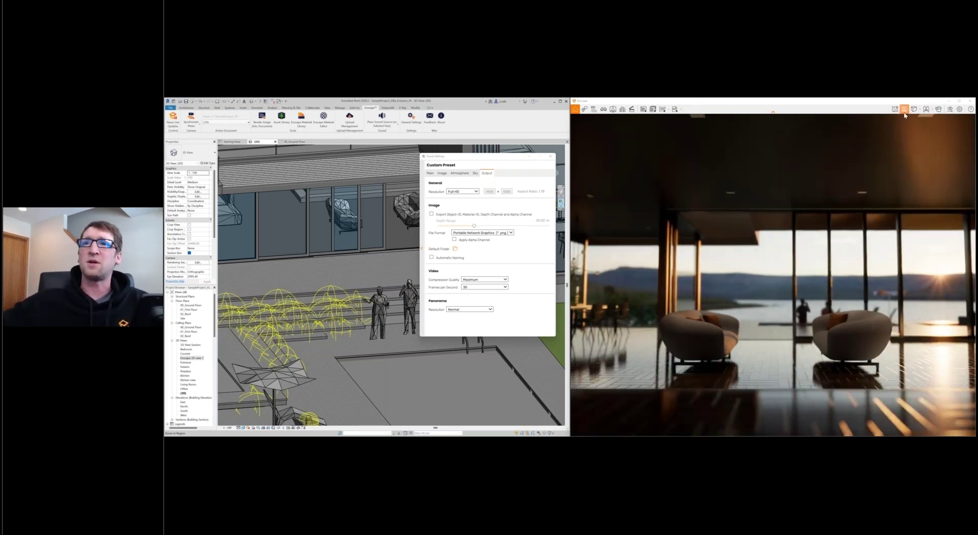
left_click(905, 114)
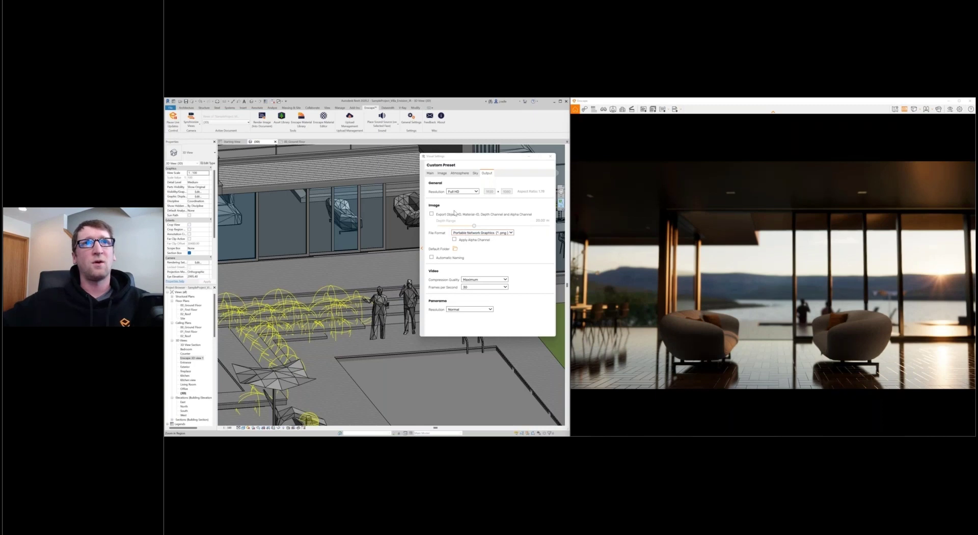
Step: Choose Full HD as the output resolution, then close Visual Settings
left_click(475, 192)
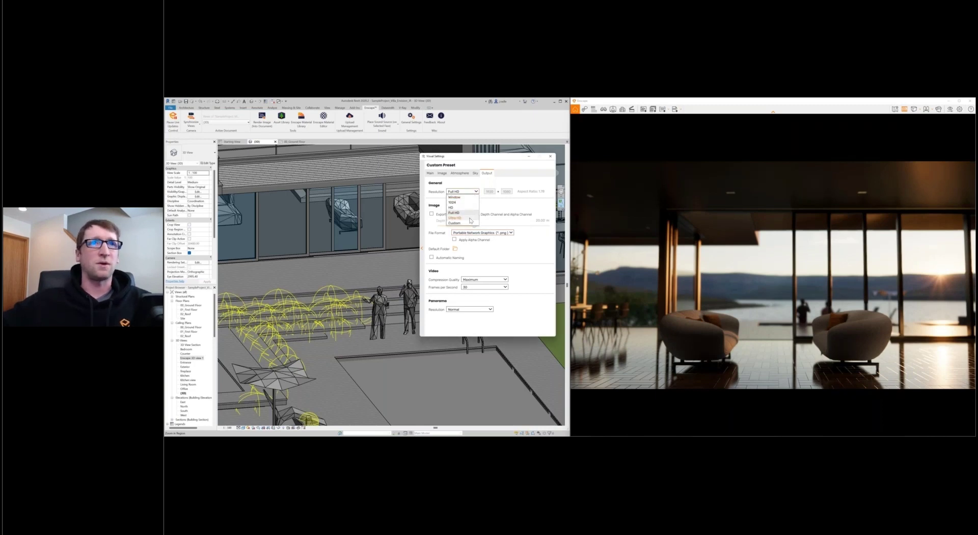
left_click(468, 223)
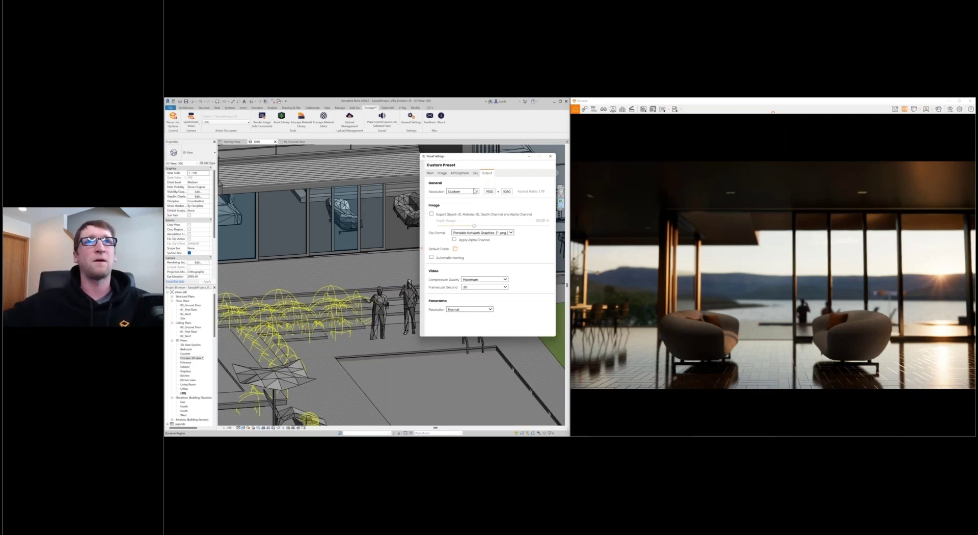
left_click(475, 192)
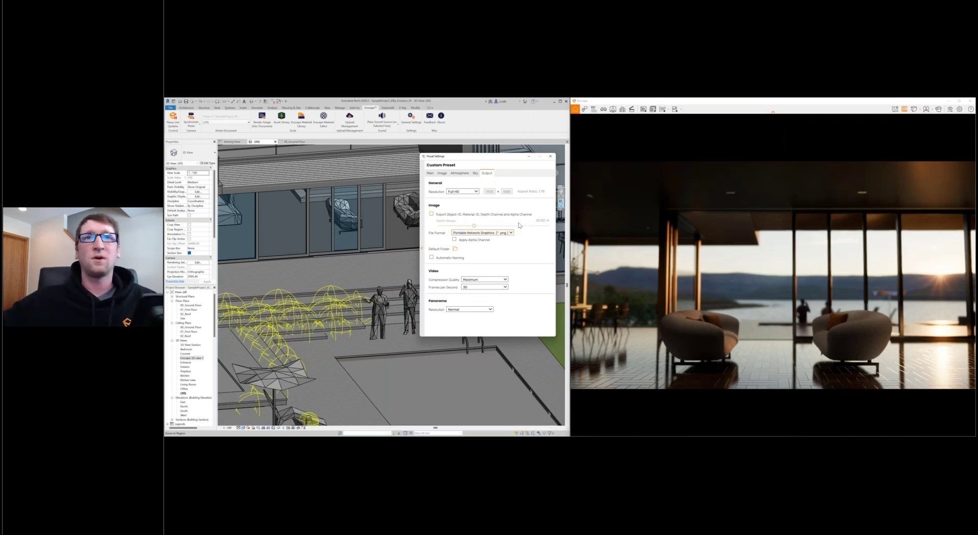
left_click(550, 158)
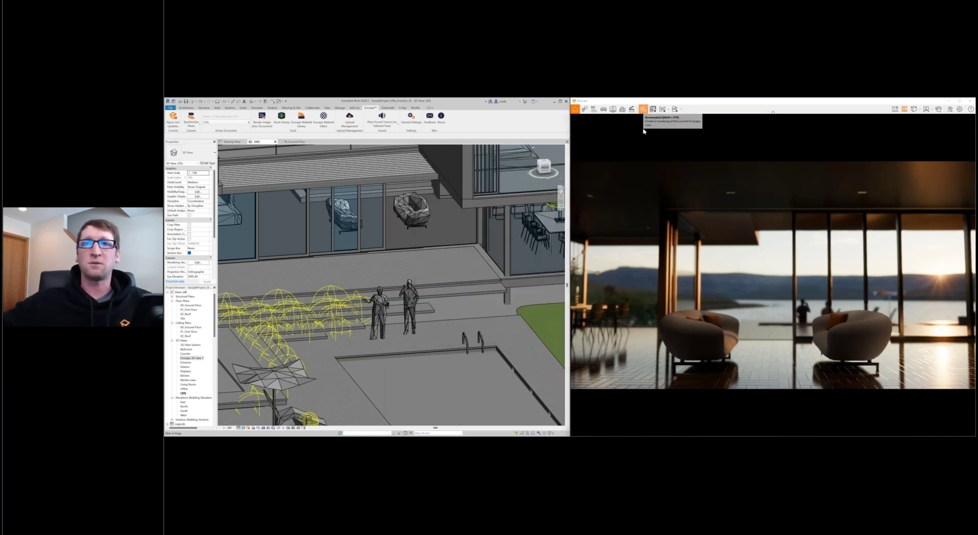
Step: Cancel the screenshot save and turn off the safe frame
left_click(632, 109)
key("Return")
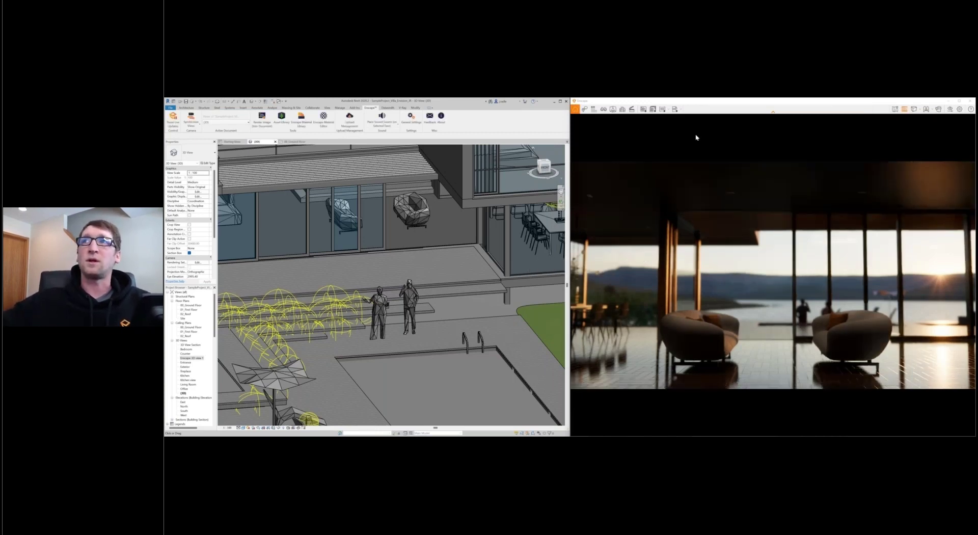
left_click(904, 109)
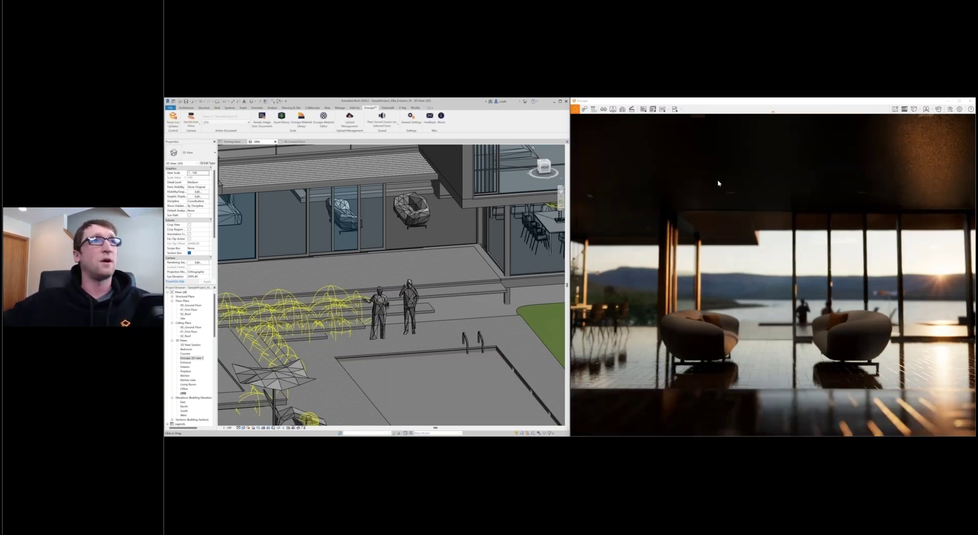
Step: Render the Enscape view into the Revit project and open the new rendering under Renderings
left_click(263, 122)
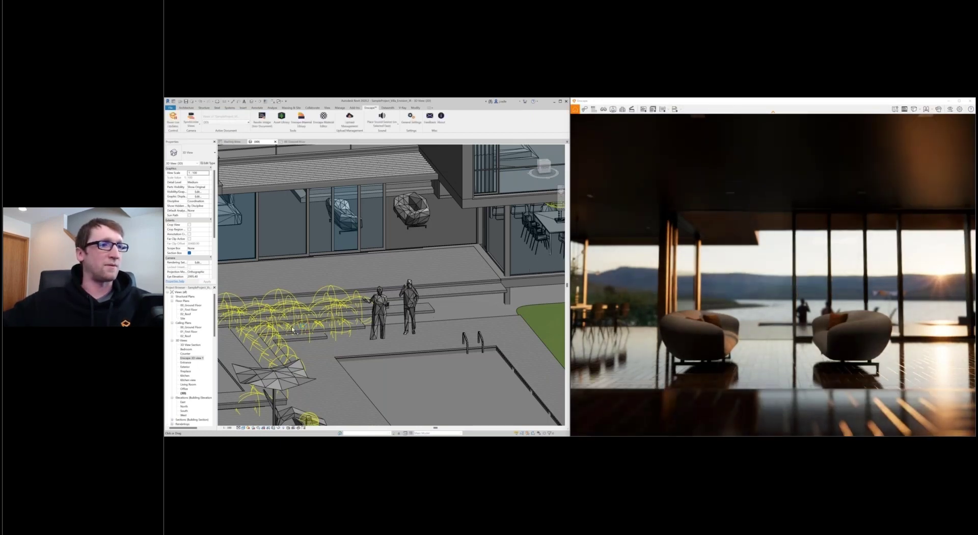
scroll(180, 412, "down", 1)
double_click(180, 410)
double_click(196, 415)
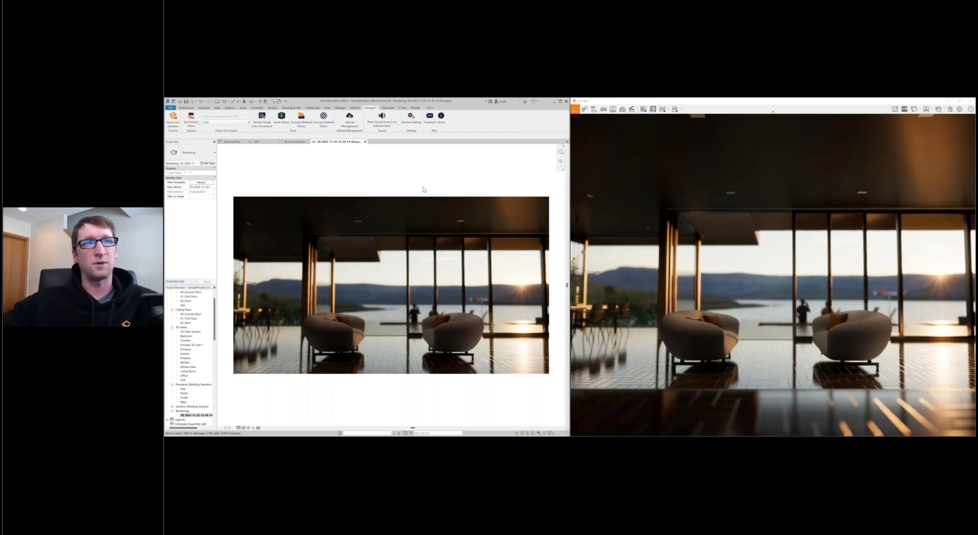
Step: Return to the {3D} view and close the rendering's tab
left_click(233, 143)
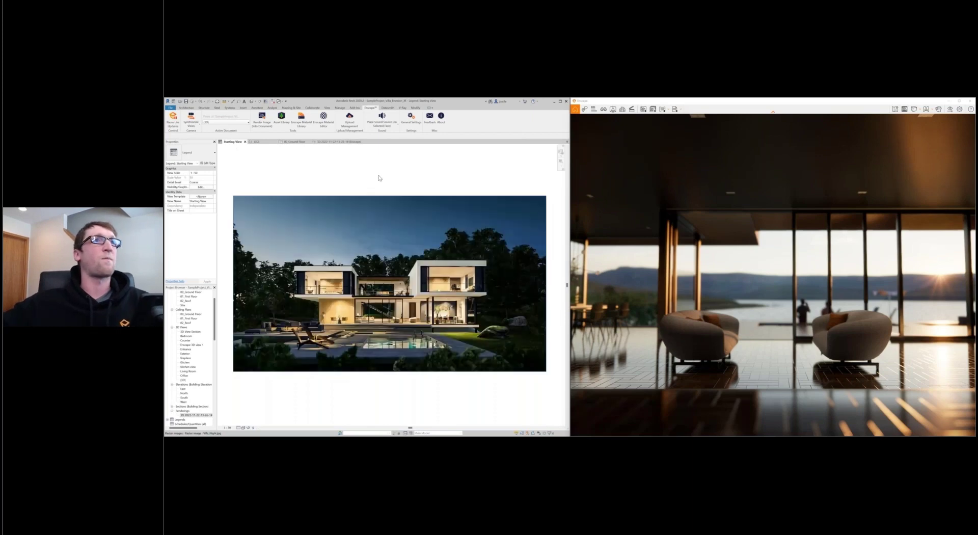
left_click(257, 142)
left_click(363, 142)
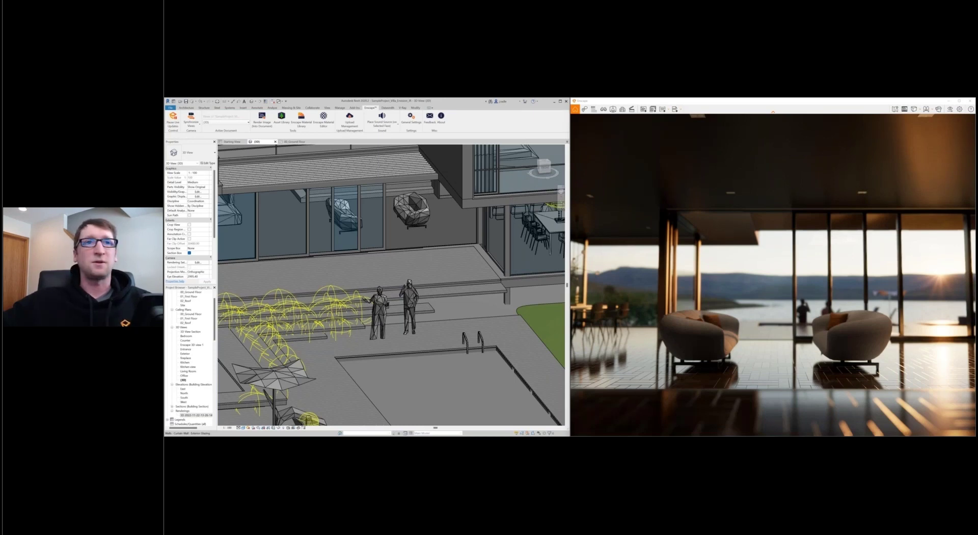
key("alt+Tab")
Step: Zoom in on the panorama QR code image in Photos, then close it
scroll(459, 241, "up", 3)
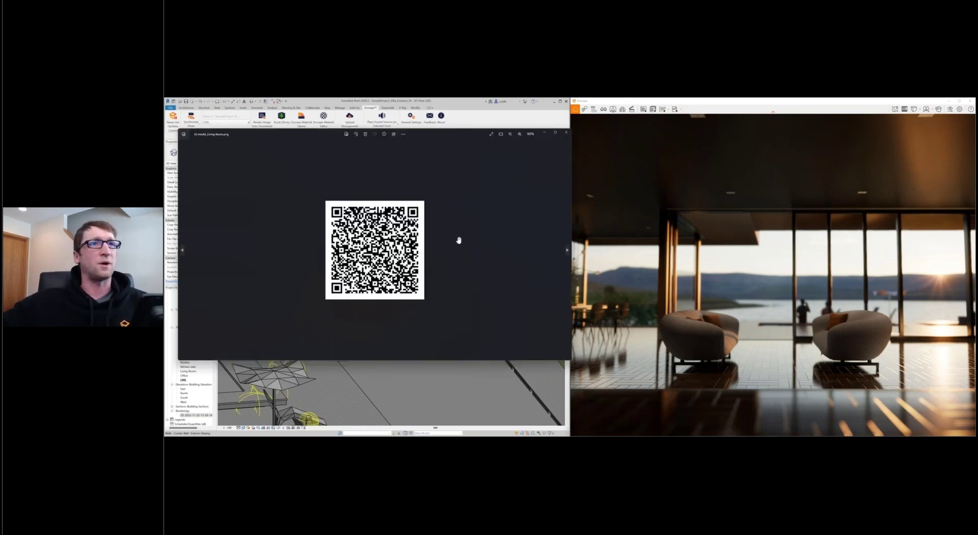
scroll(458, 240, "up", 2)
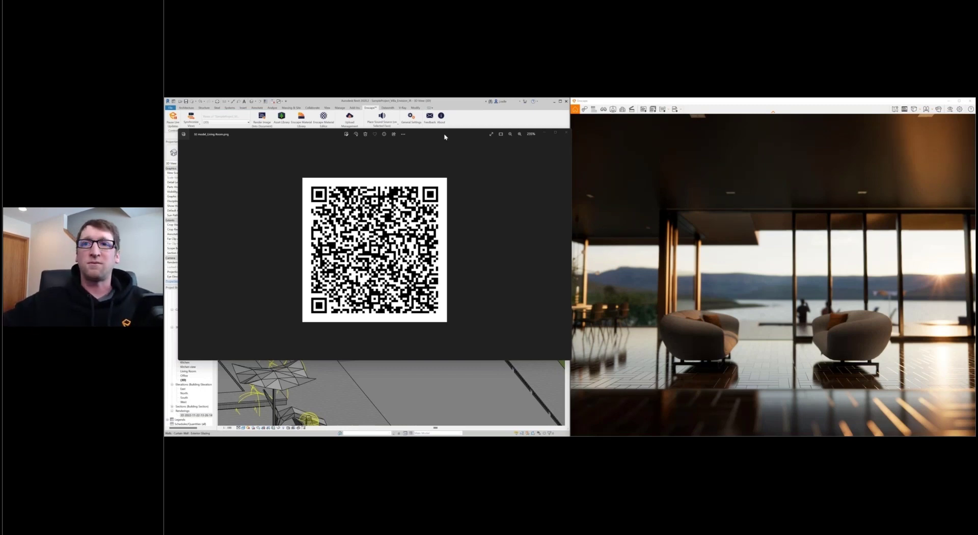
left_click(566, 133)
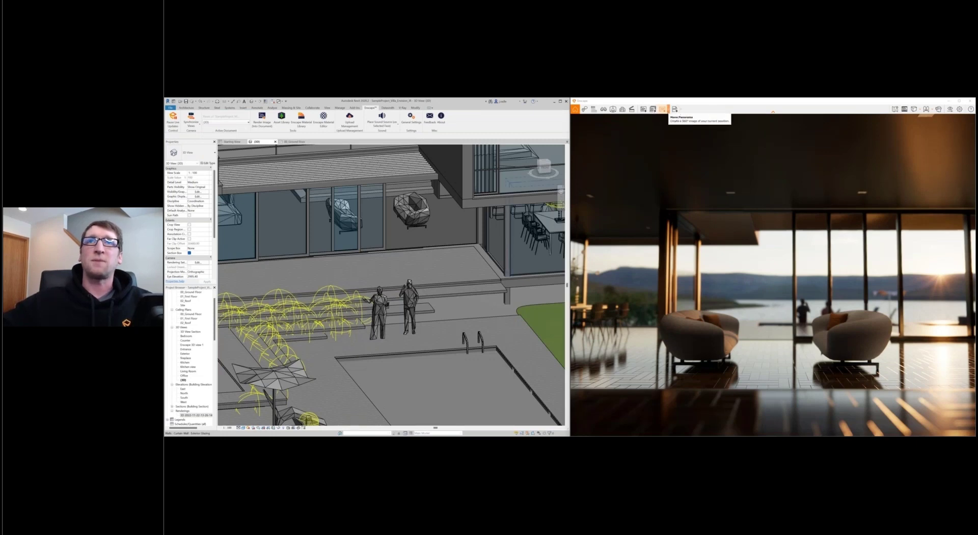
Step: Open Upload Management from the Panorama menu and drag its window over the Revit view
left_click(666, 109)
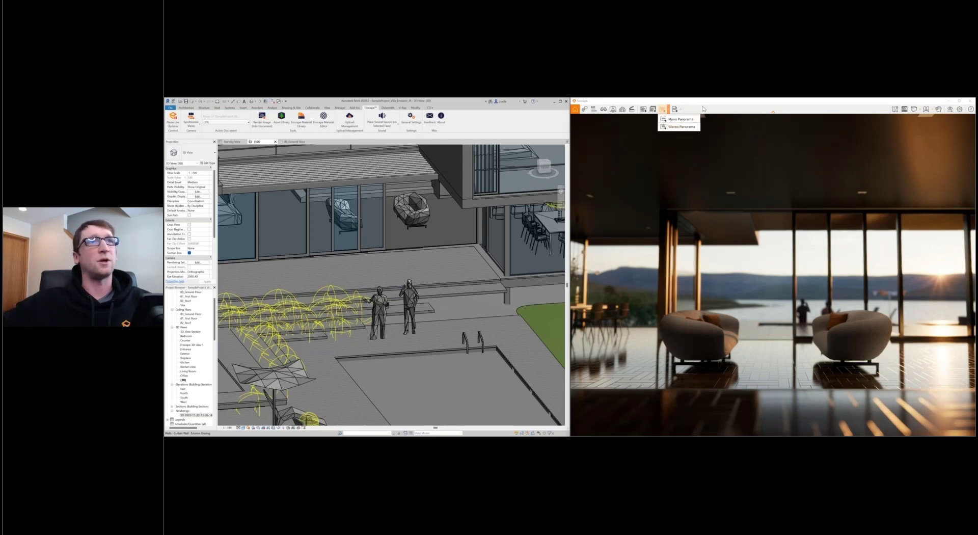
left_click(352, 124)
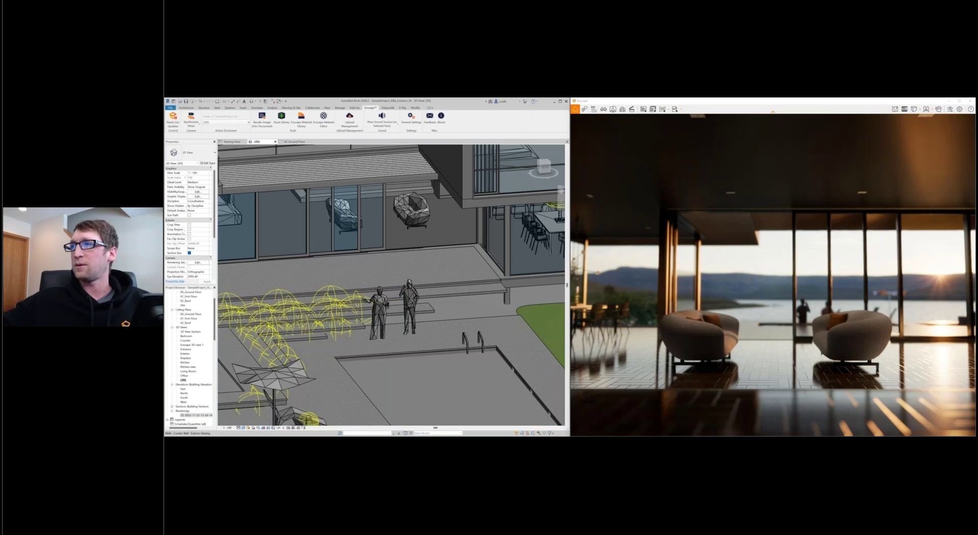
left_click_drag(603, 183, 475, 195)
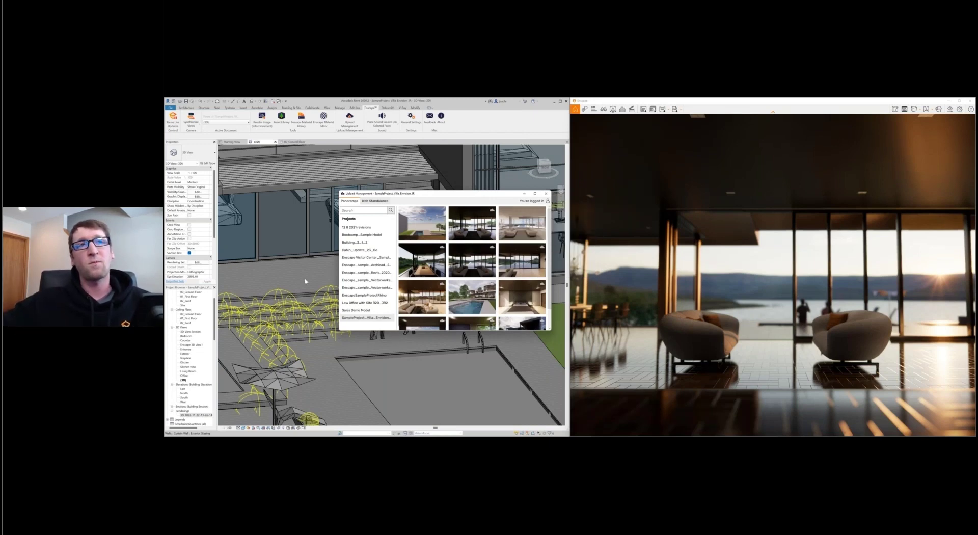
mouse_move(416, 214)
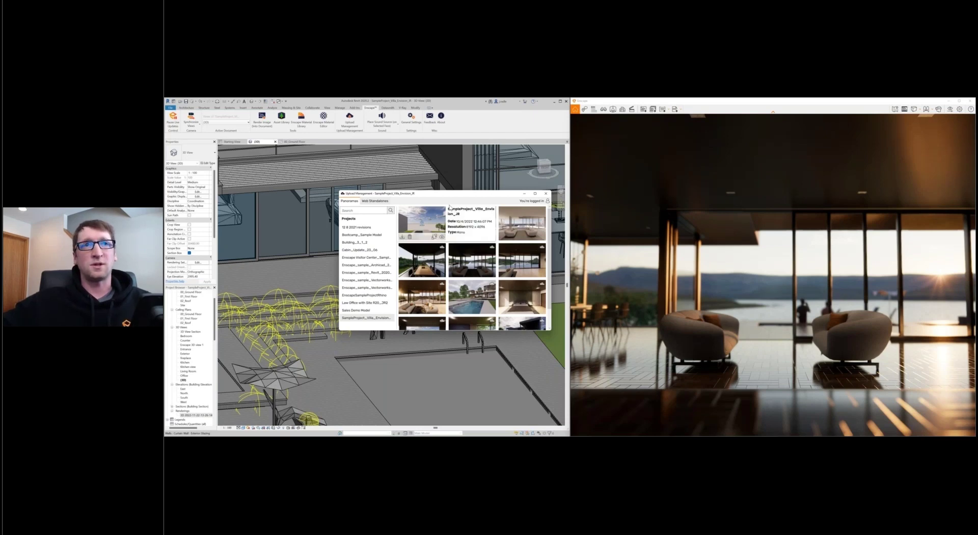
mouse_move(474, 224)
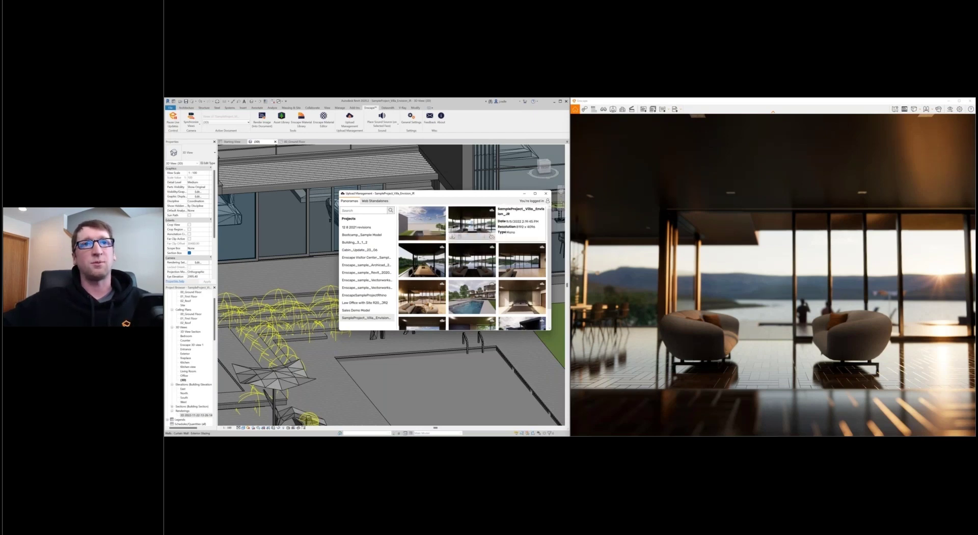
left_click(492, 237)
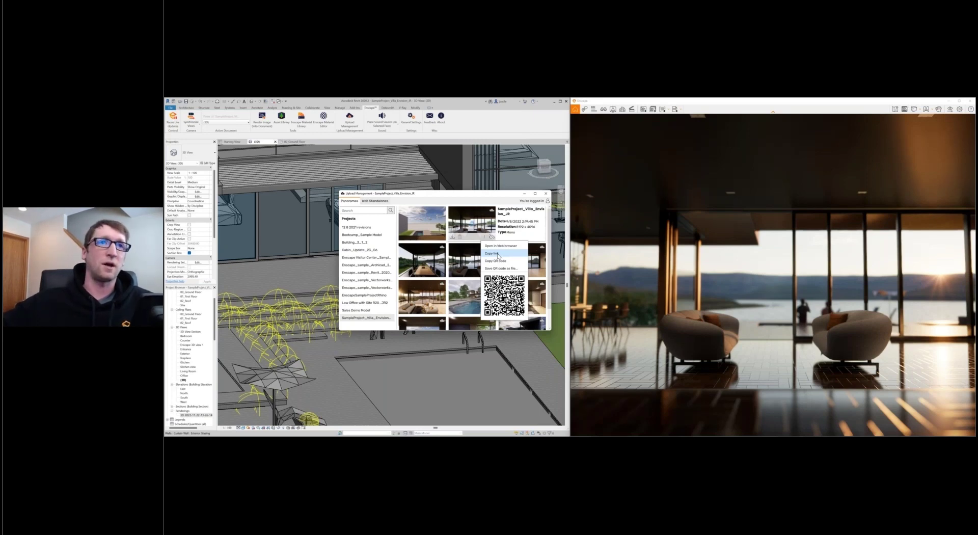
left_click(490, 199)
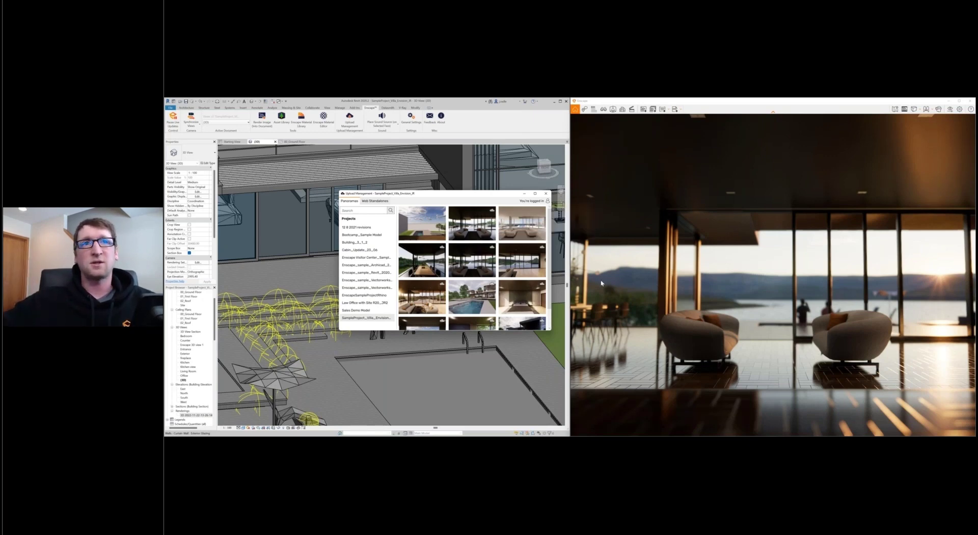
mouse_move(471, 228)
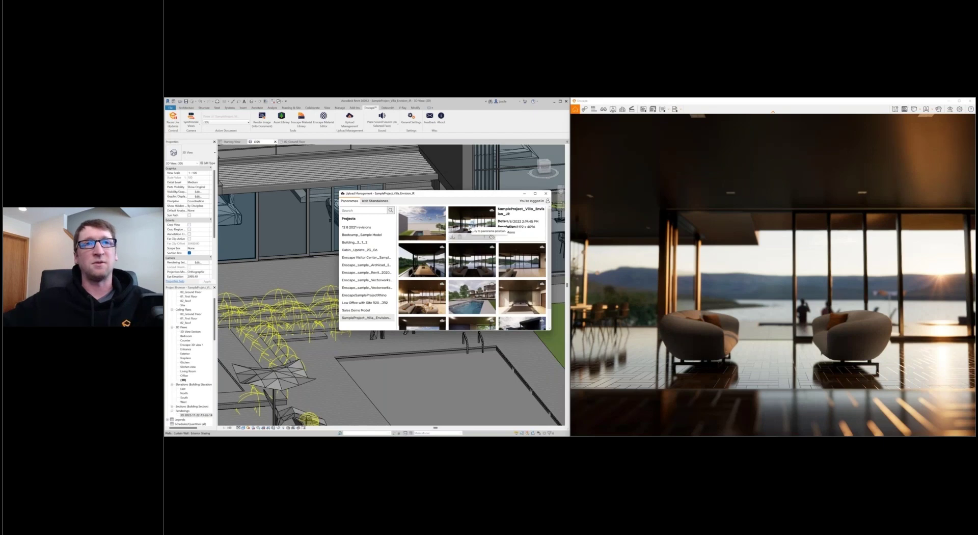
Step: Fly the live view to an uploaded panorama's camera position
left_click(471, 229)
mouse_move(498, 246)
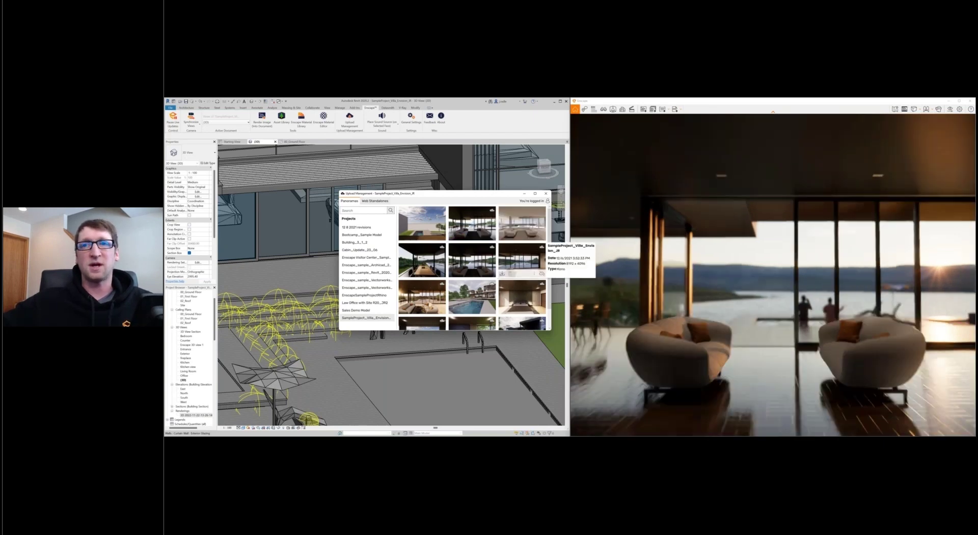
mouse_move(473, 228)
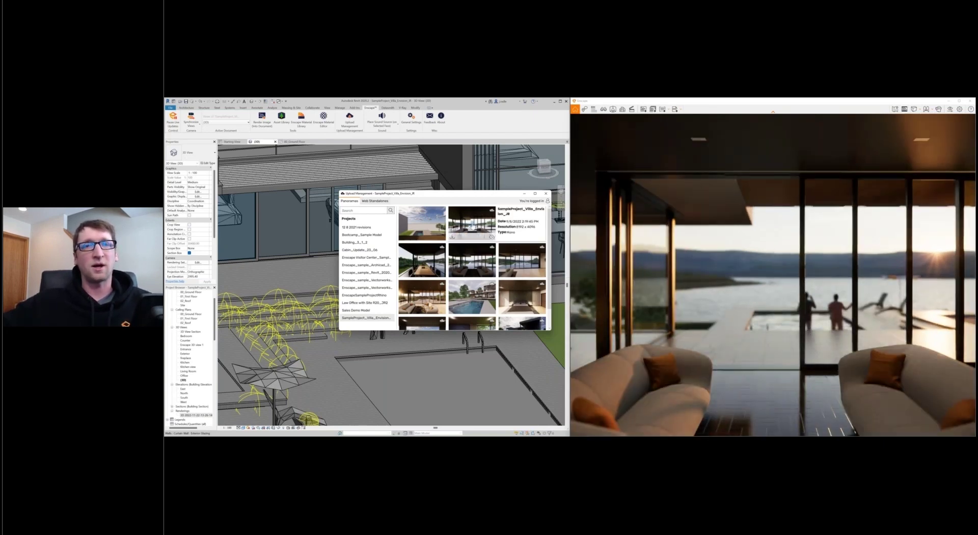
mouse_move(478, 265)
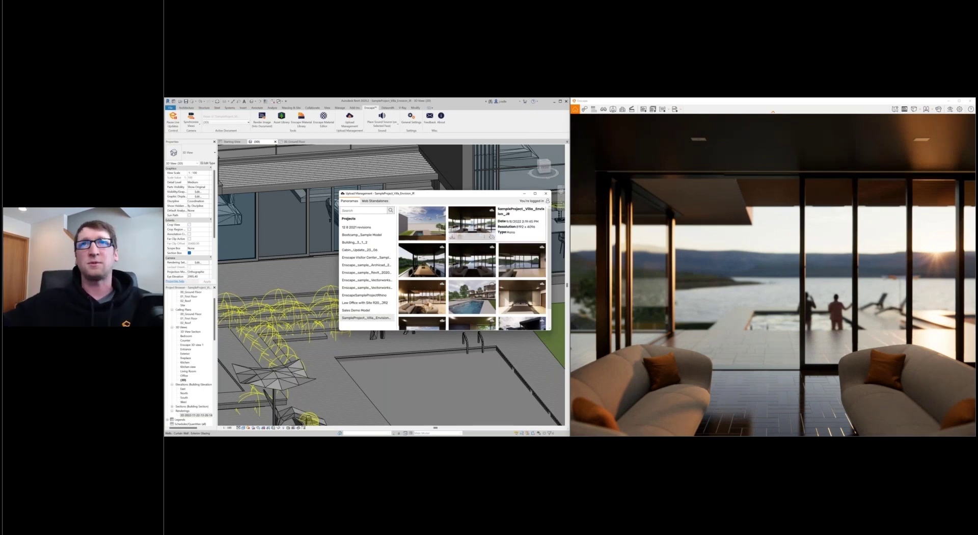
Step: Start replacing an uploaded panorama in the cloud, then cancel it
left_click(669, 109)
left_click(677, 119)
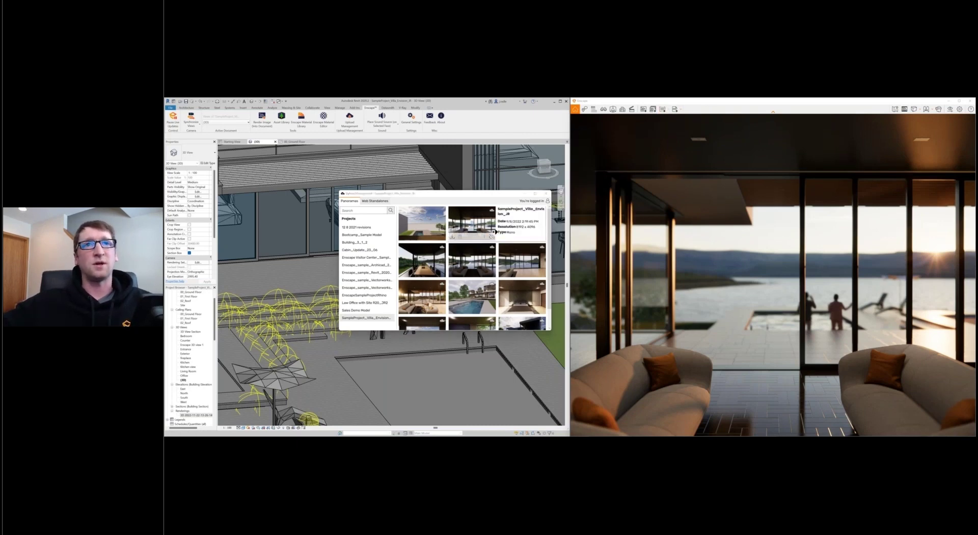
mouse_move(534, 238)
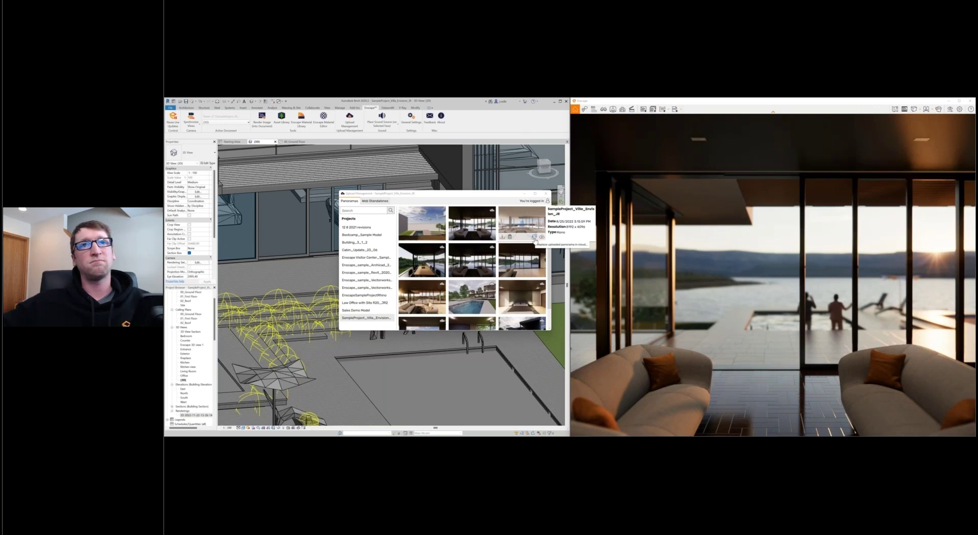
left_click(534, 237)
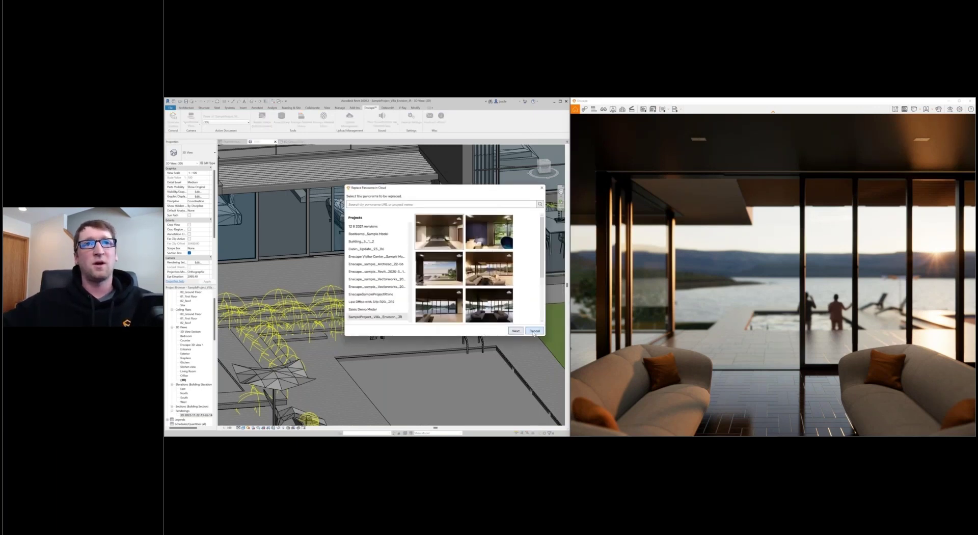
left_click(534, 332)
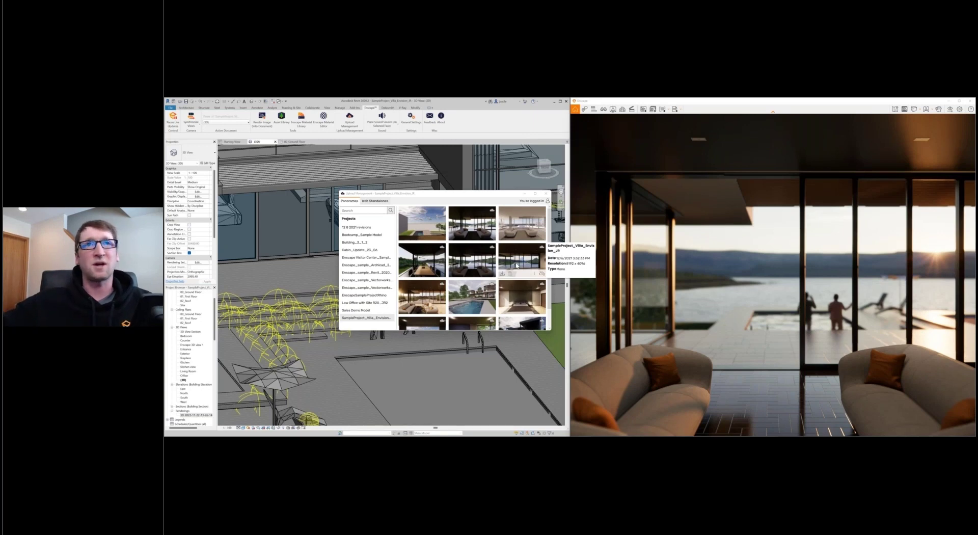
Step: Scroll through the uploaded panoramas and close the Upload Management window
mouse_move(505, 237)
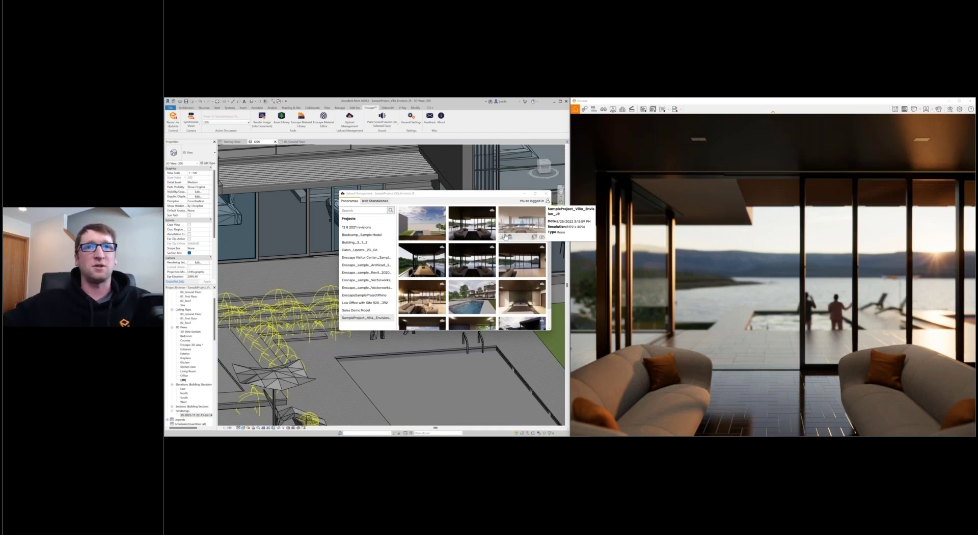
mouse_move(472, 298)
scroll(509, 298, "down", 1)
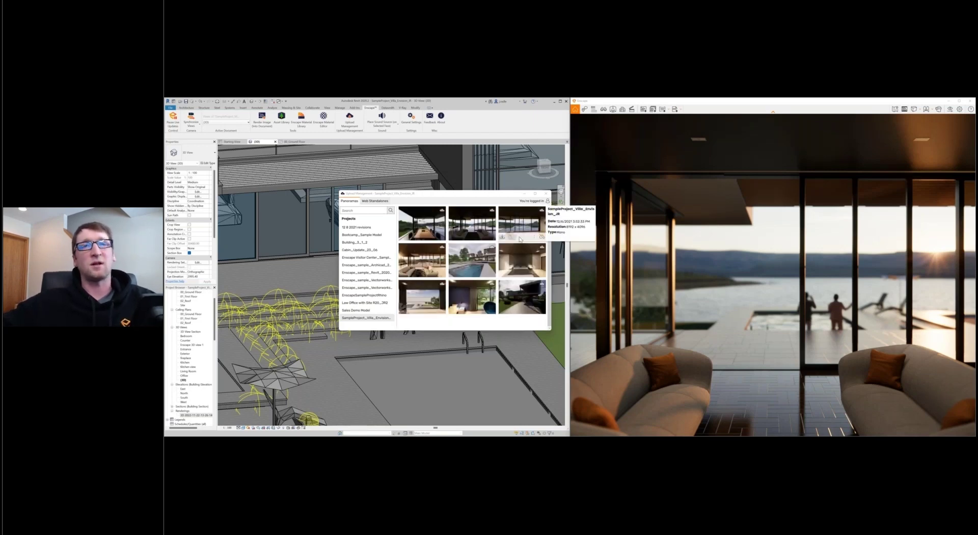
left_click(546, 194)
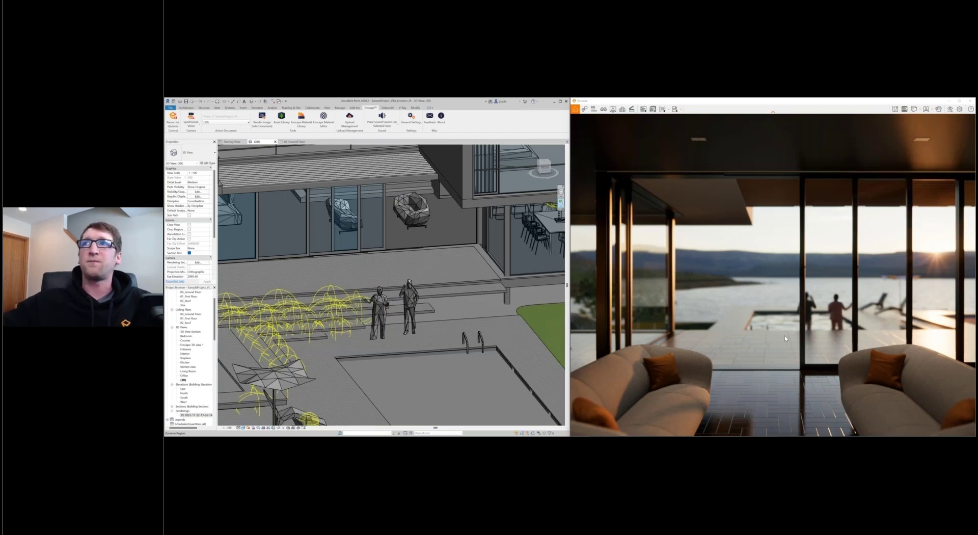
Step: Reset Field of View to 90° and Depth of Field to 0% in Visual Settings
left_click(949, 109)
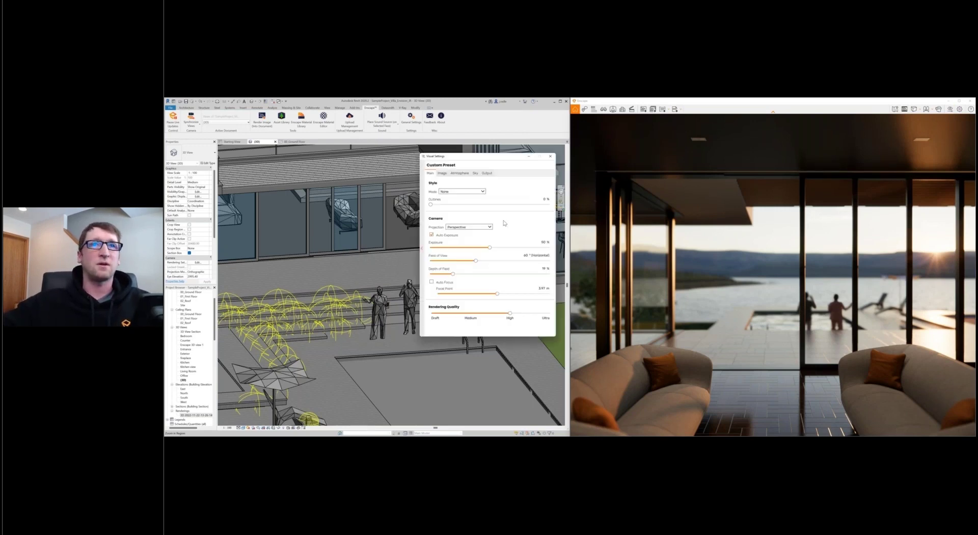
left_click(520, 256)
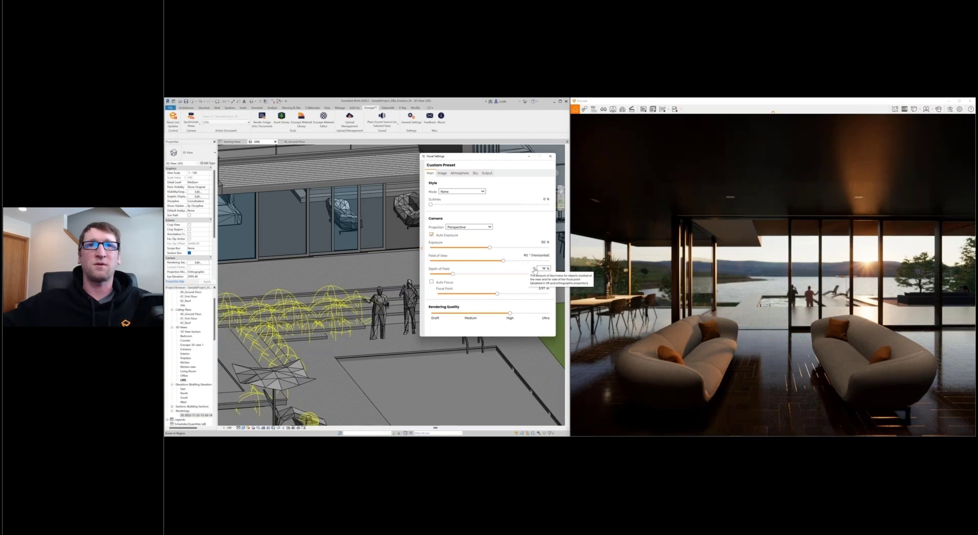
left_click(535, 270)
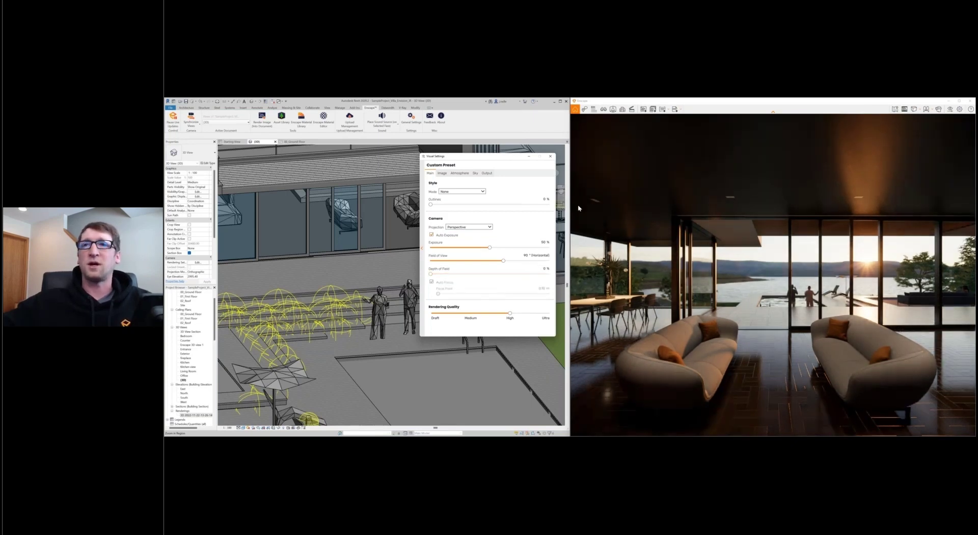
left_click(550, 157)
Step: Move the camera outside to frame the villa from the lawn across the pool
key("w")
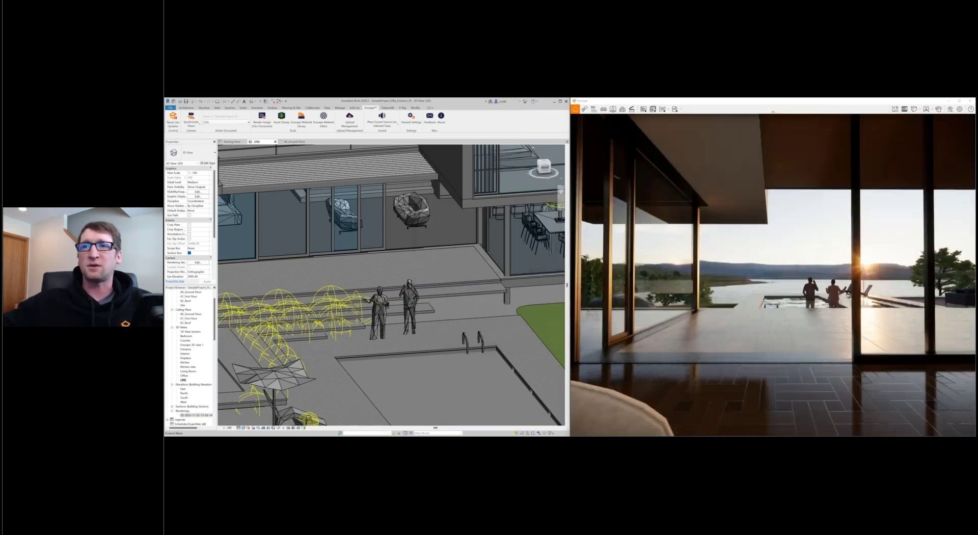
left_click_drag(773, 275, 836, 265)
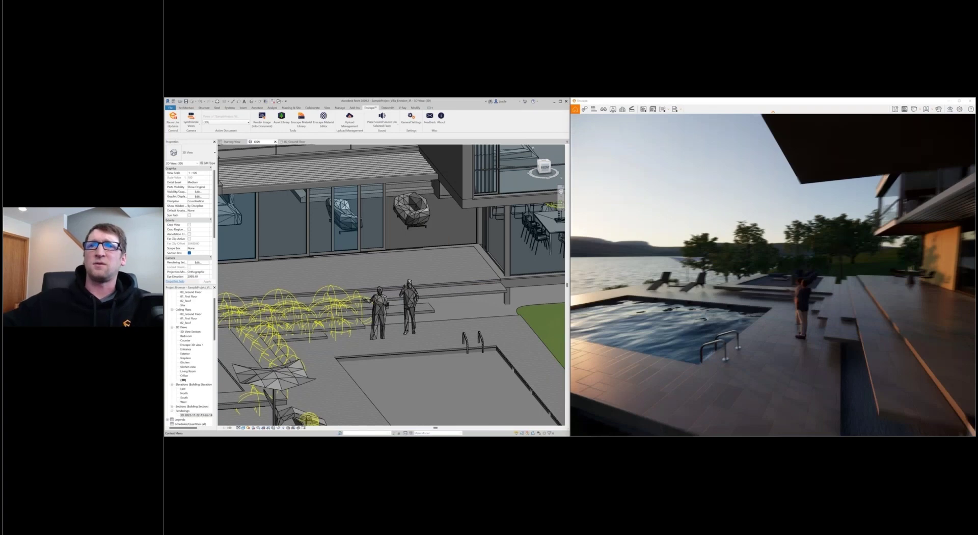
key("s")
left_click_drag(773, 275, 785, 275)
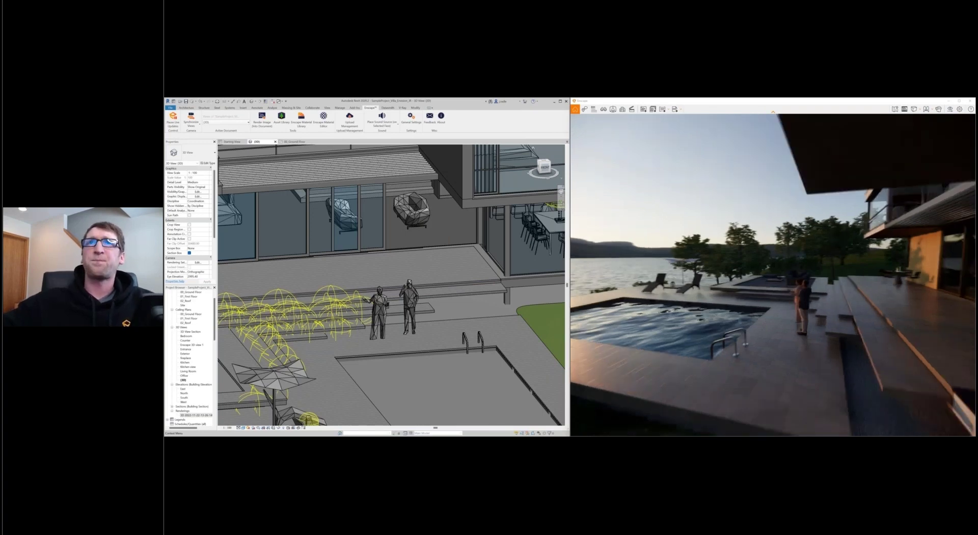
key("s")
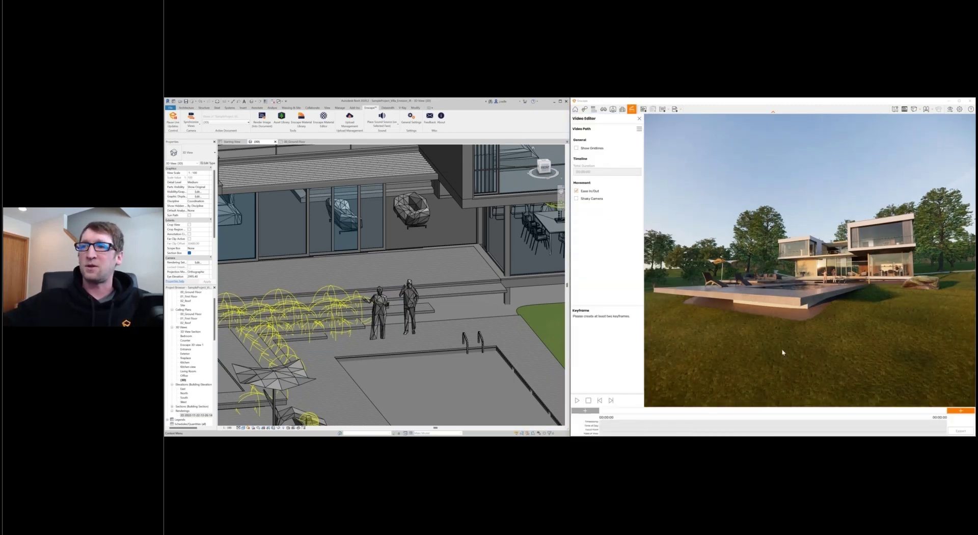
Step: Set a start keyframe and a frontal-view end keyframe around the villa, then preview the 15-second path
left_click(960, 411)
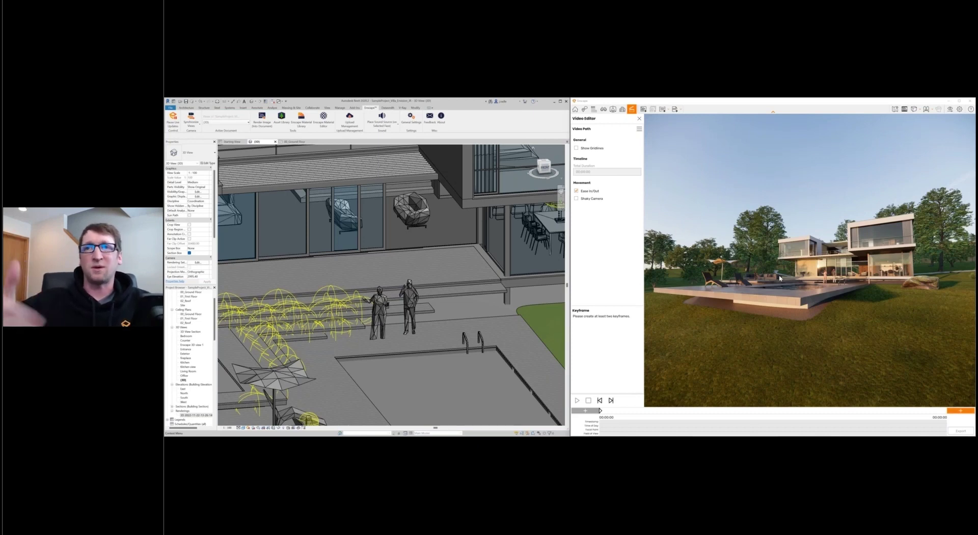
right_click_drag(781, 279, 811, 292)
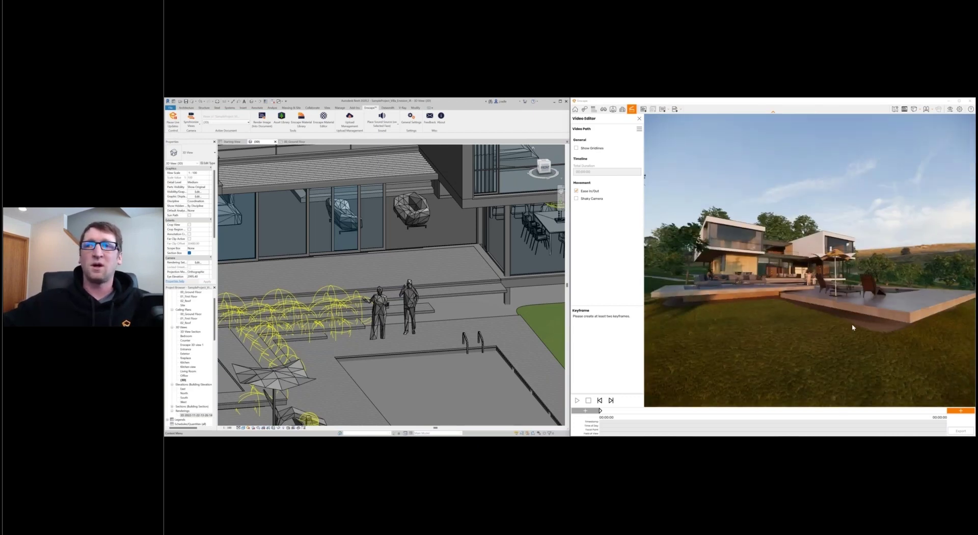
left_click(960, 410)
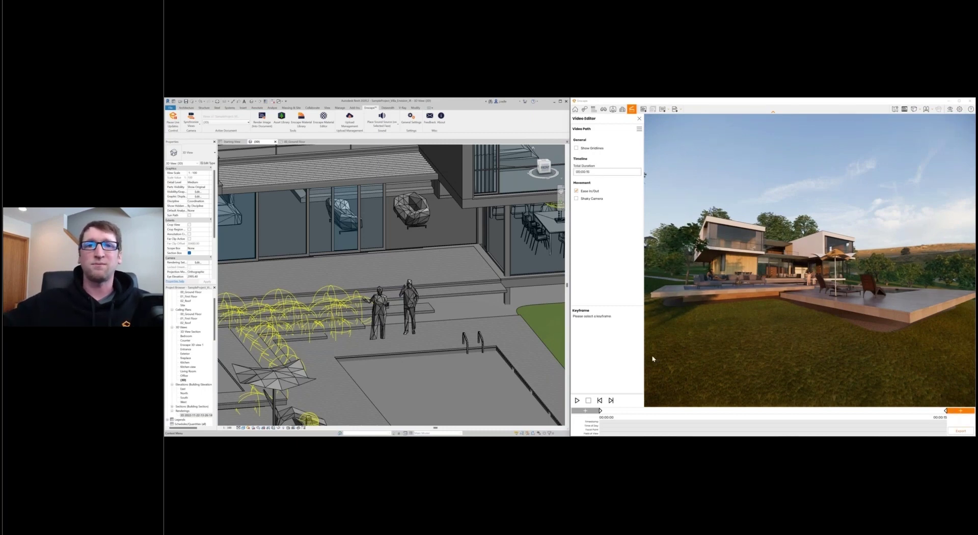
left_click(577, 399)
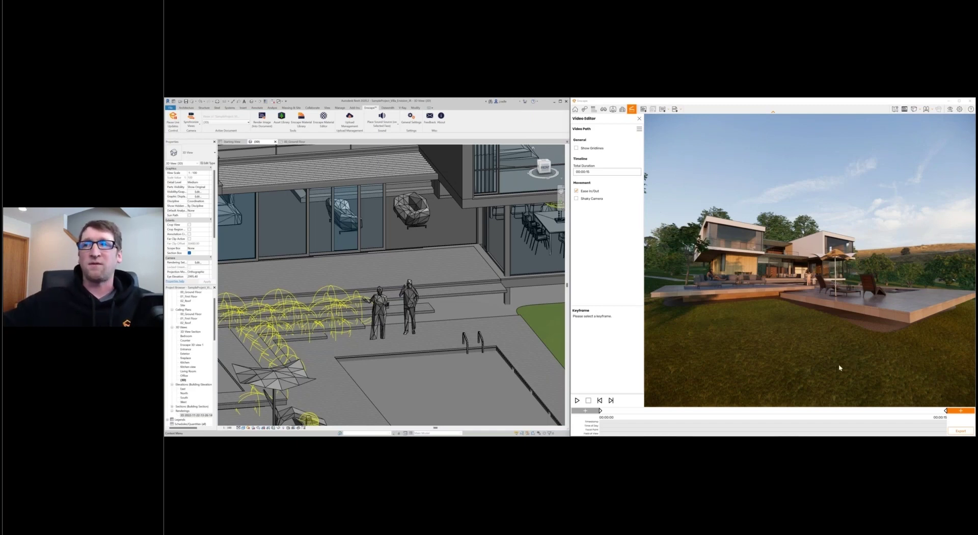
Step: Check the video export settings, keeping Full HD at 30 fps, and cancel without exporting
left_click(957, 432)
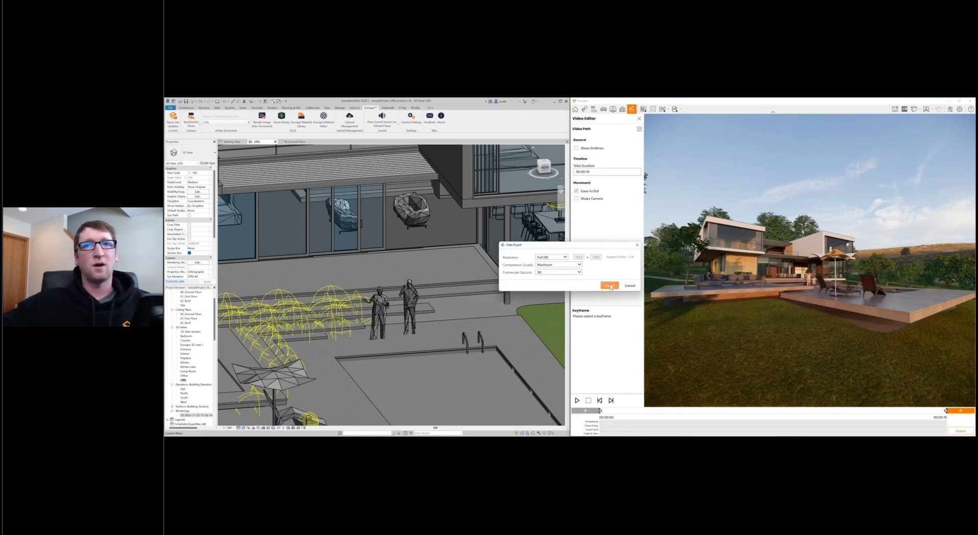
left_click(559, 257)
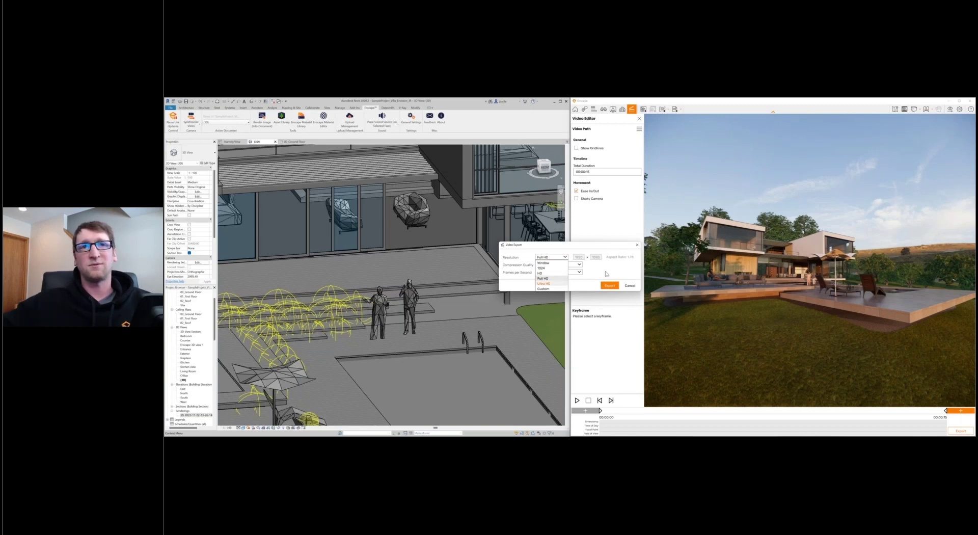
left_click(543, 278)
left_click(555, 273)
left_click(555, 276)
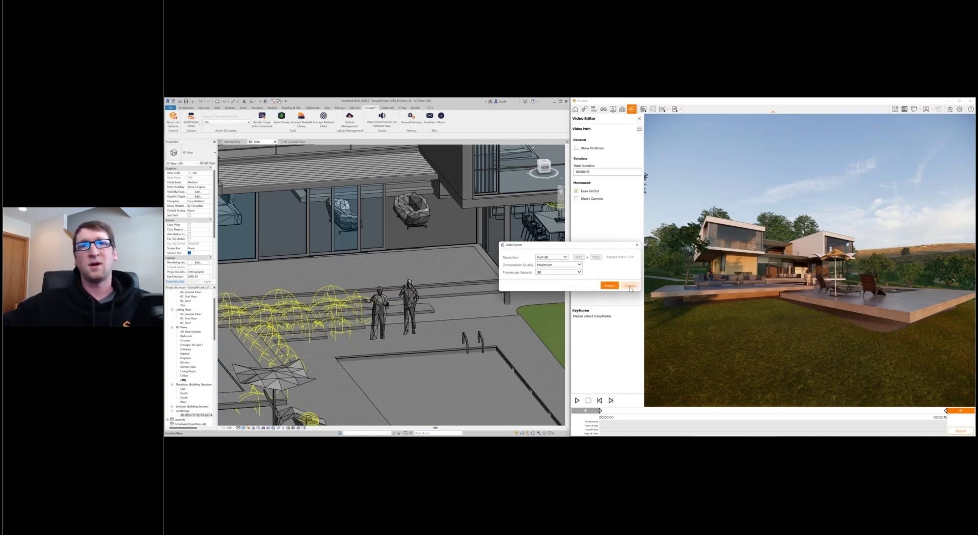
left_click(637, 245)
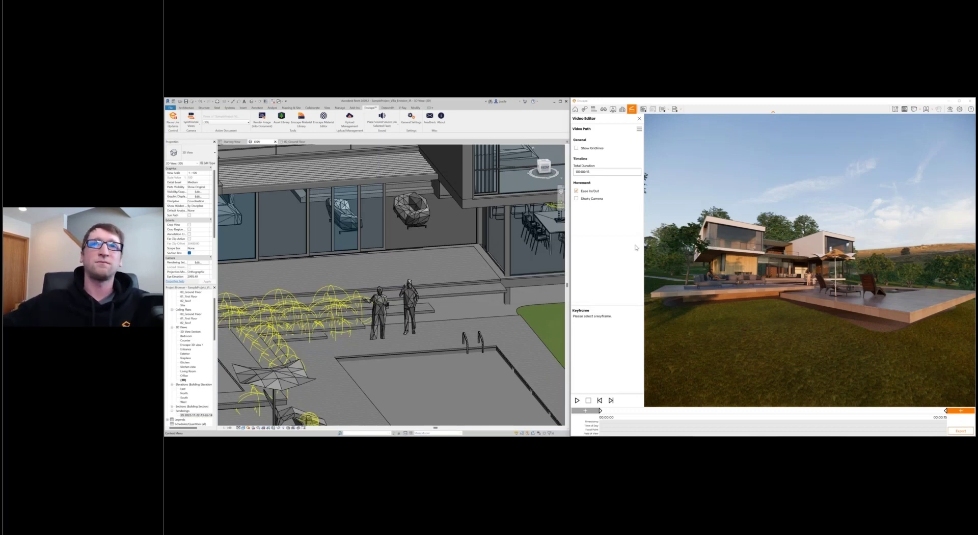
Step: Review the video path save/load options, then close the Video Editor
left_click(639, 130)
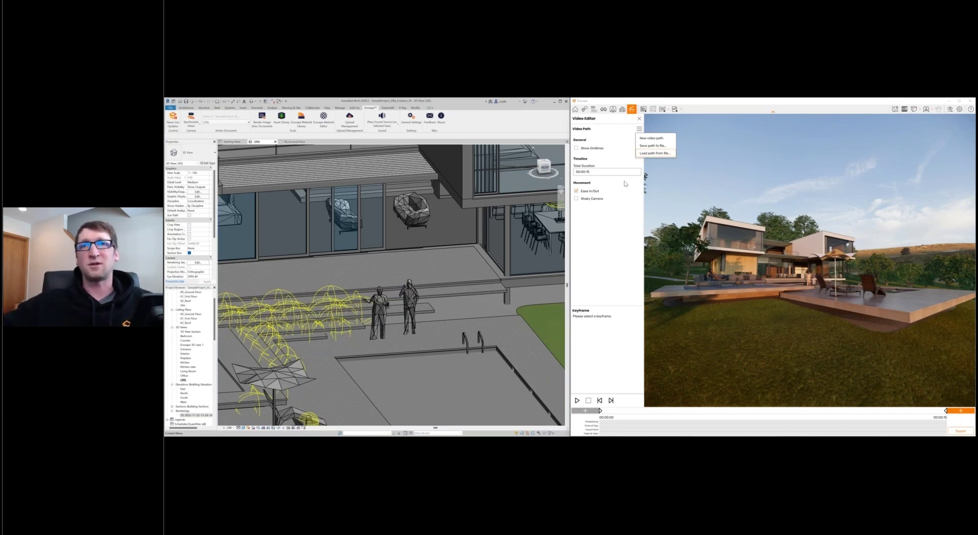
left_click(640, 119)
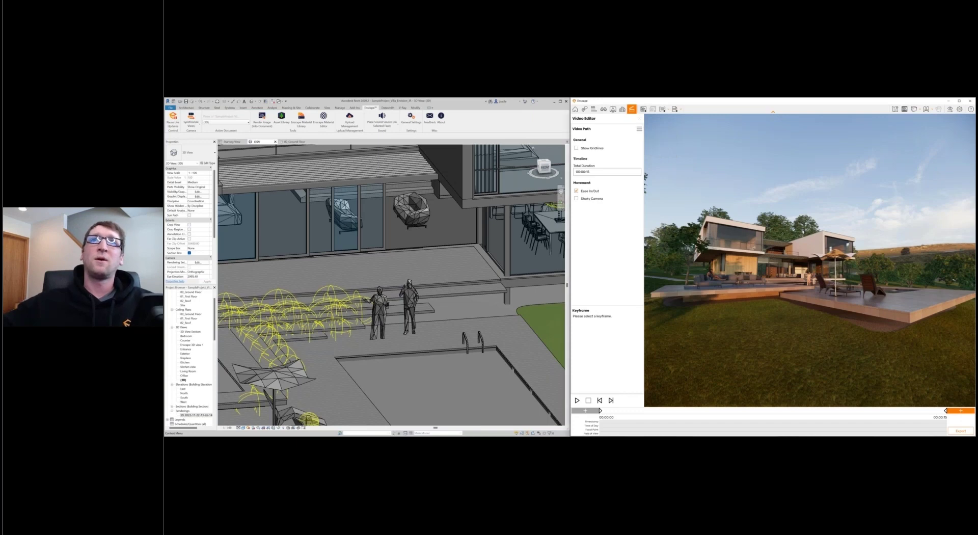
left_click(640, 119)
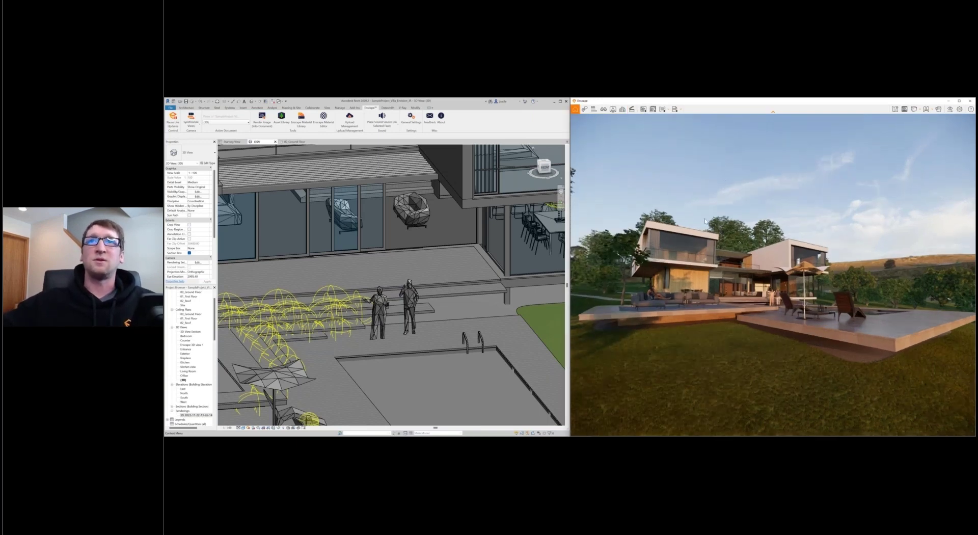
Step: List the Exe Standalone and Web Standalone choices from the Export Standalone dropdown
left_click(674, 109)
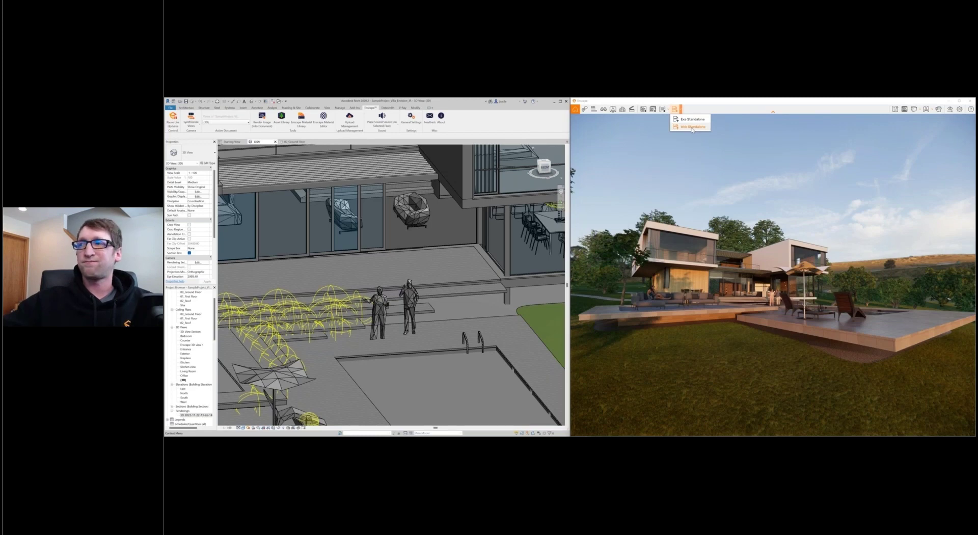
Step: Switch the camera to Two-Point, then Orthographic for an aerial site view, then back to Perspective
left_click(708, 106)
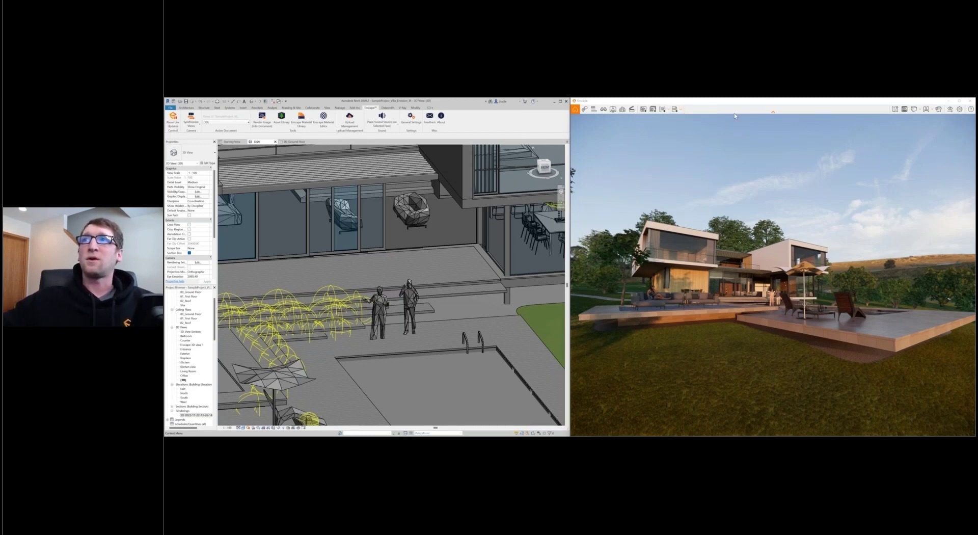
left_click(920, 111)
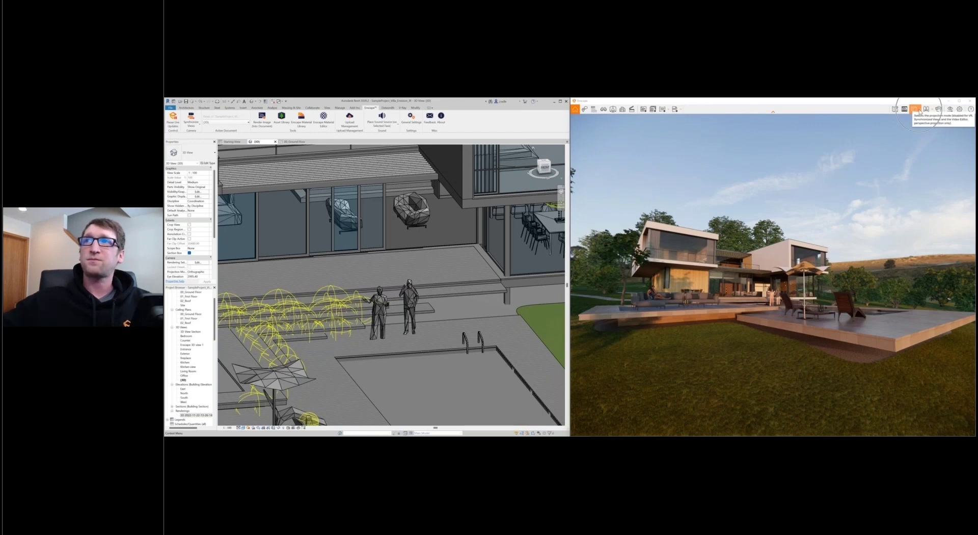
left_click(932, 126)
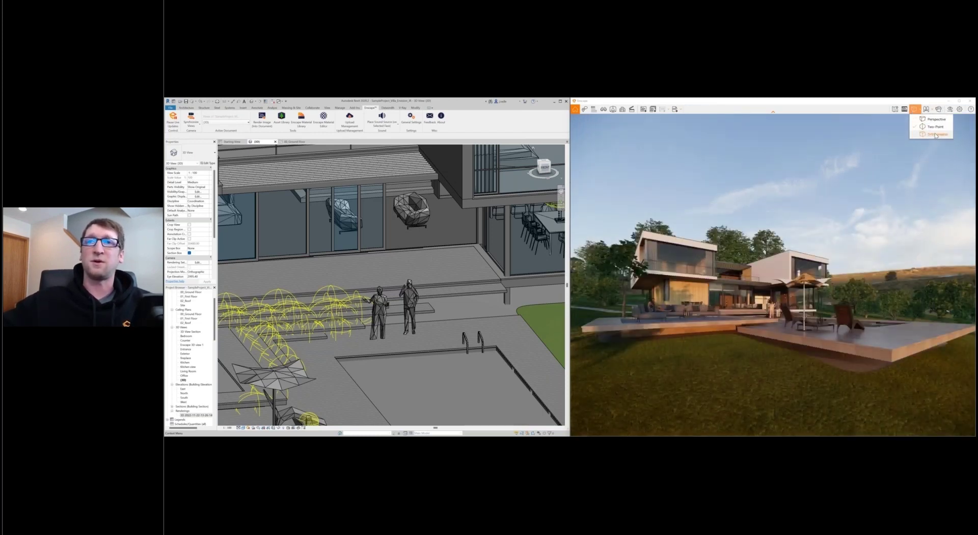
left_click(936, 134)
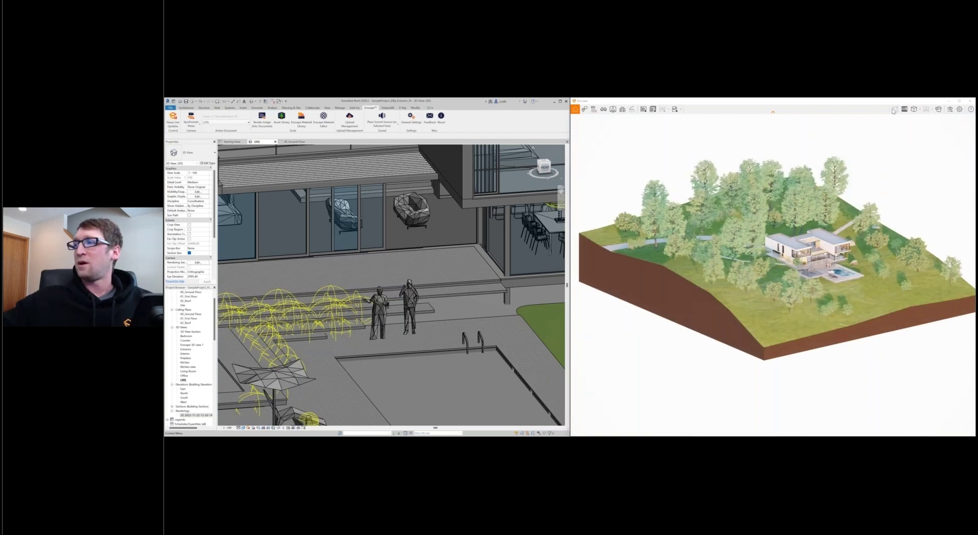
left_click(915, 109)
left_click(937, 120)
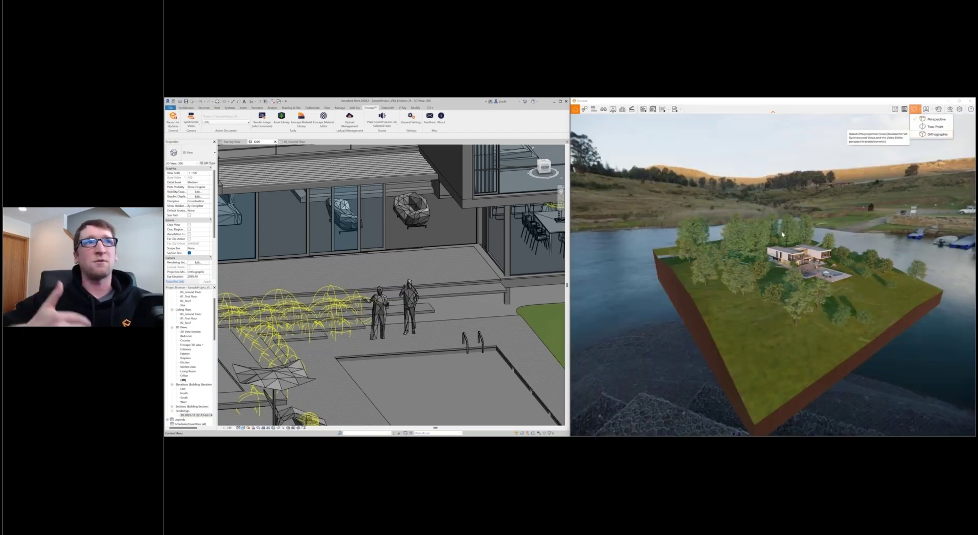